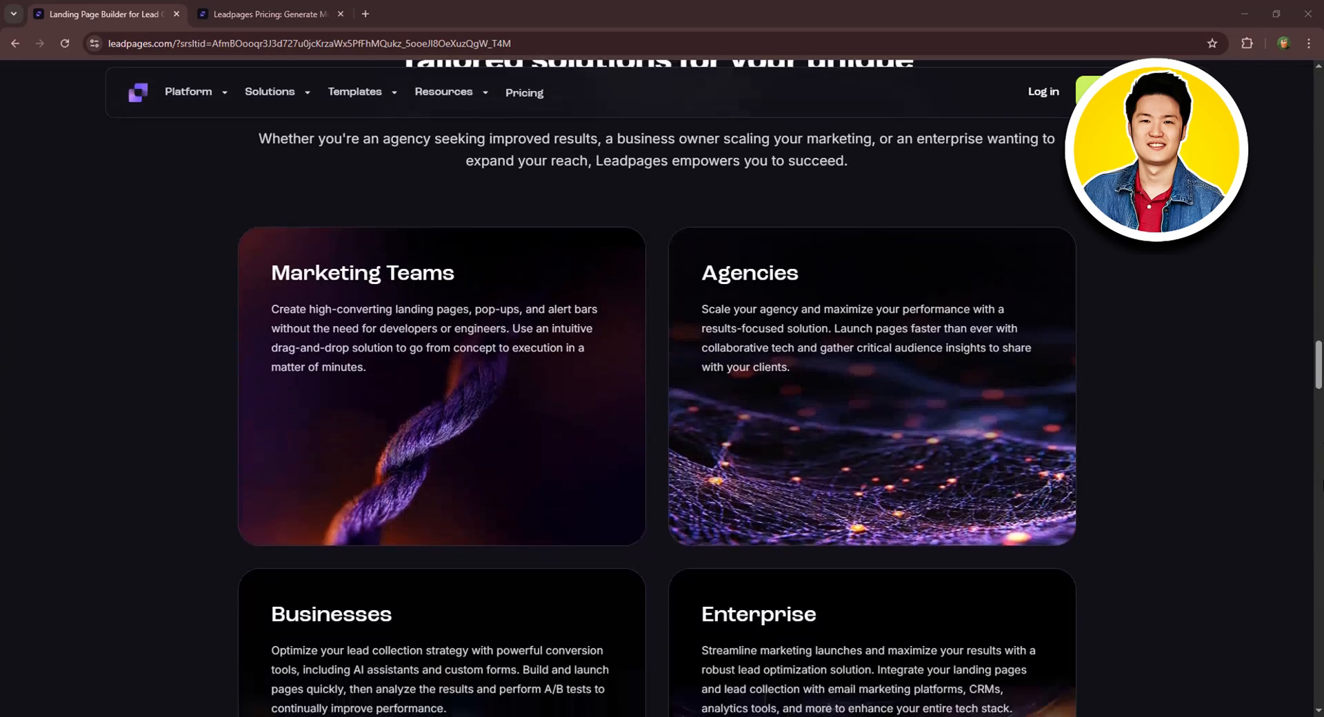
{"action": "scroll", "coordinate": [1310, 575], "scroll_direction": "down", "scroll_amount": 7}
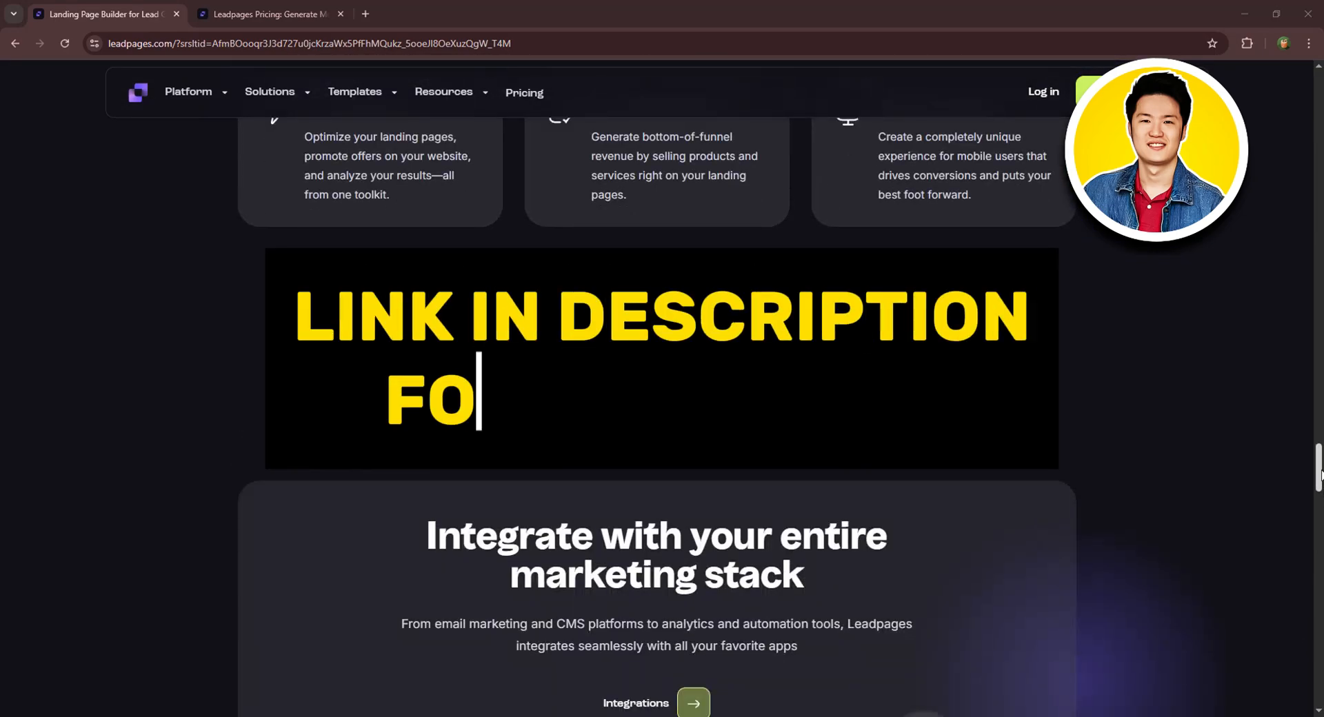
Browse the Platform, Solutions, Templates and Resources menus, then go to the Pricing tab.
{"action": "left_click_drag", "start_coordinate": [1319, 469], "coordinate": [1319, 90]}
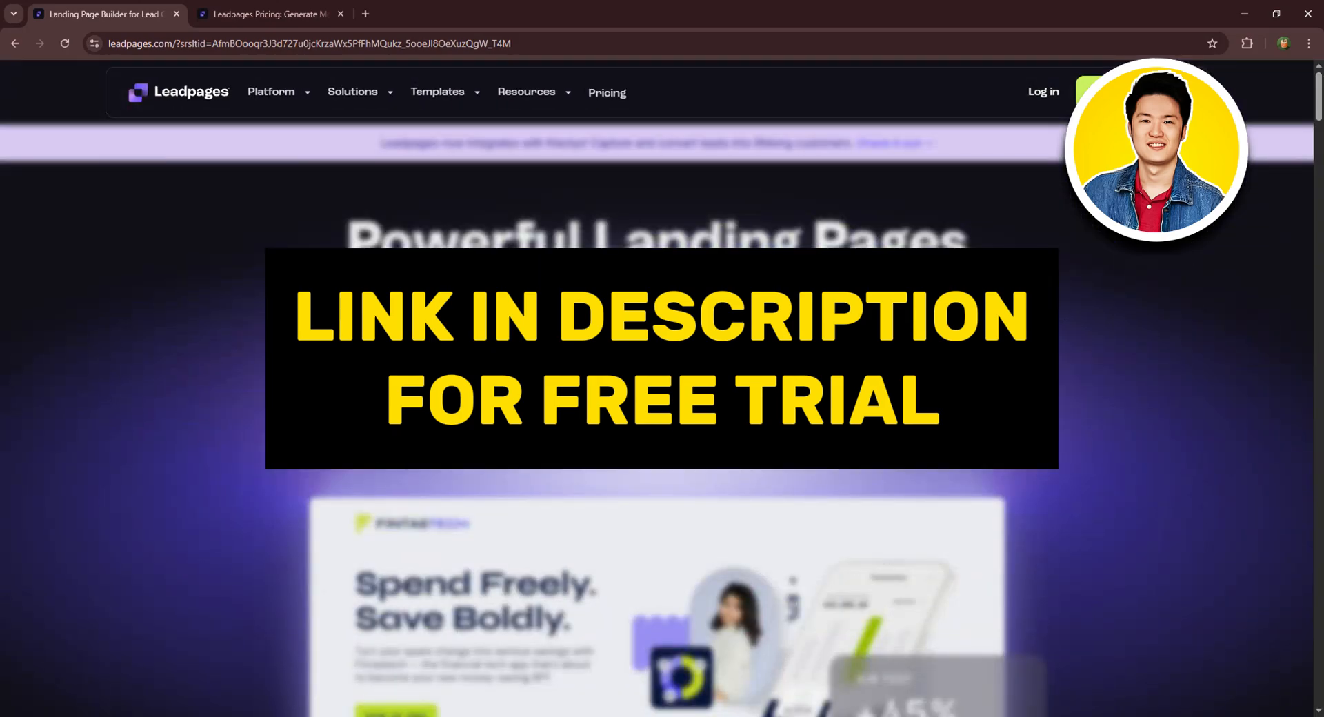
{"action": "left_click", "coordinate": [278, 92]}
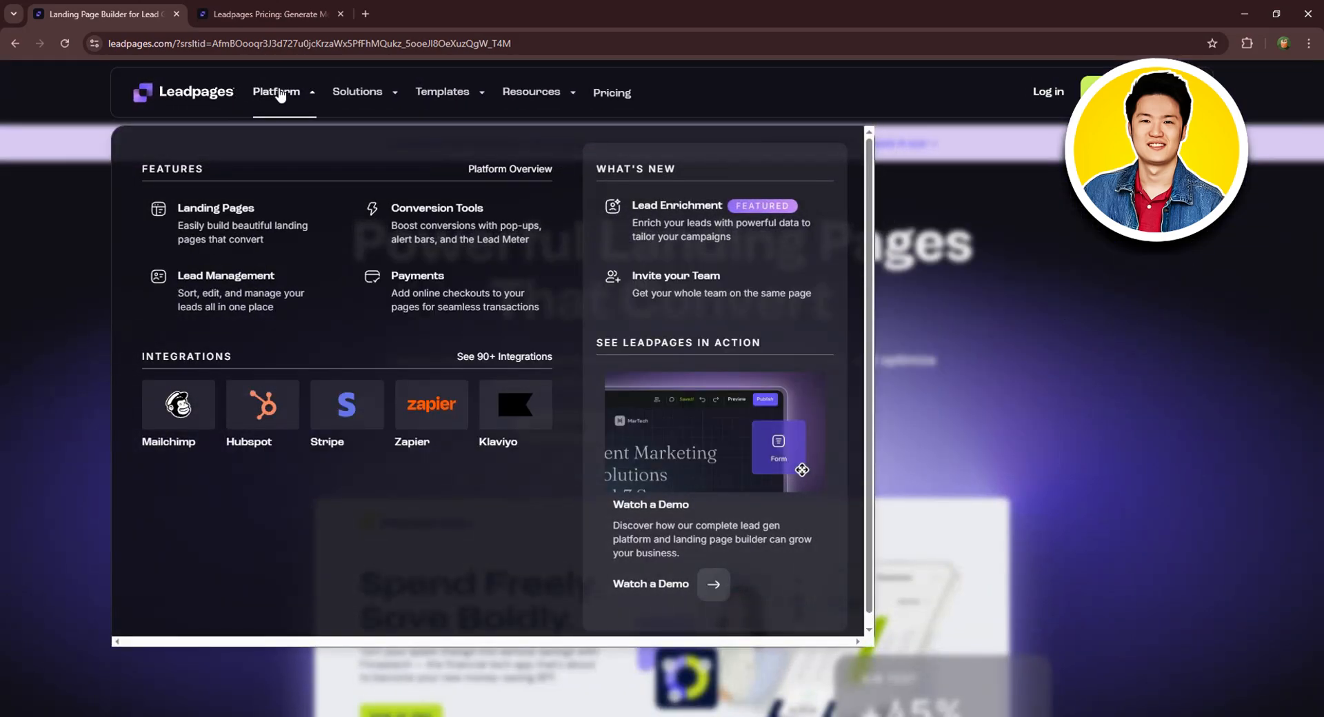
{"action": "left_click", "coordinate": [363, 91]}
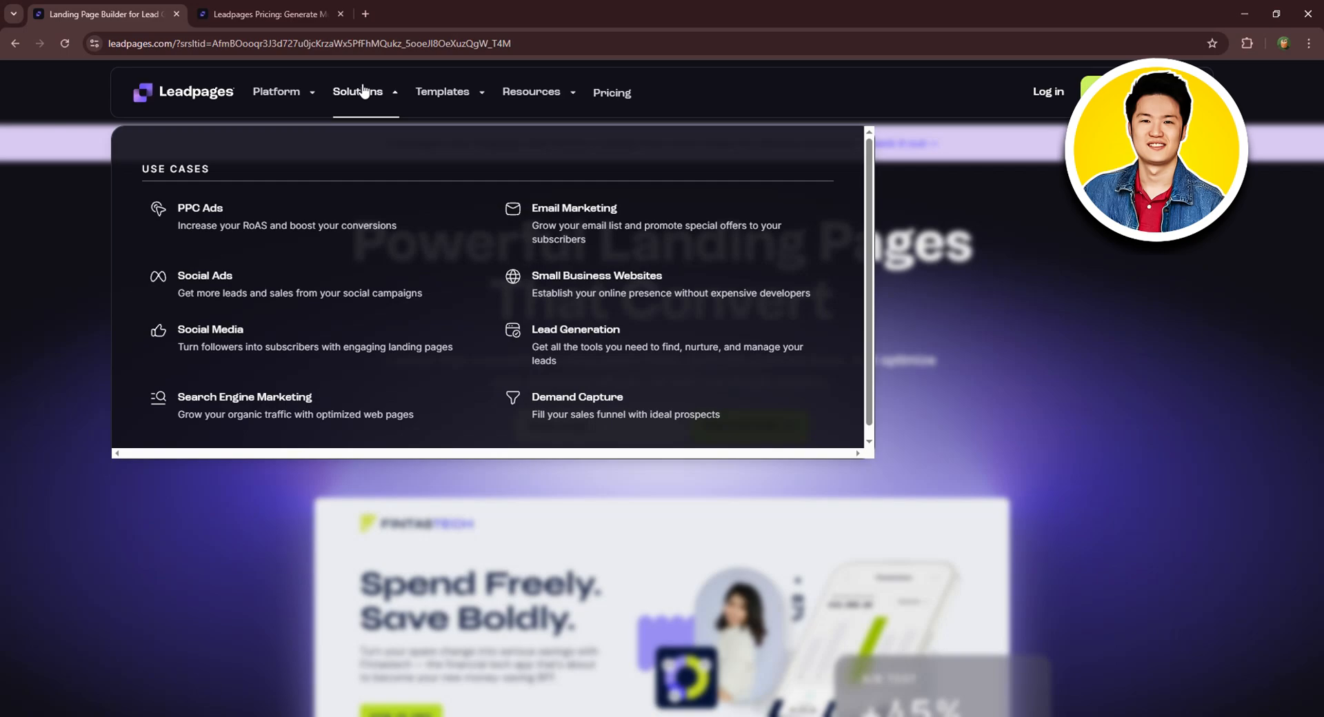
{"action": "left_click", "coordinate": [444, 92]}
{"action": "left_click", "coordinate": [576, 96]}
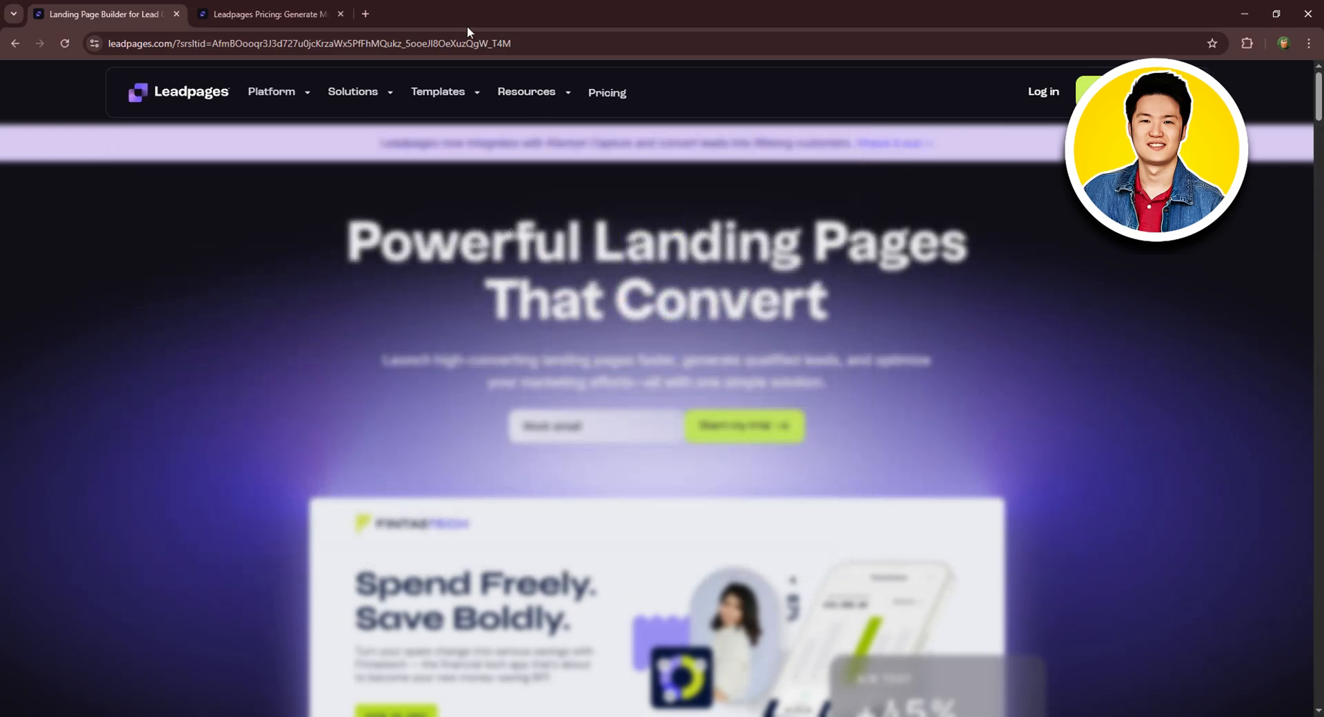
{"action": "left_click", "coordinate": [273, 9]}
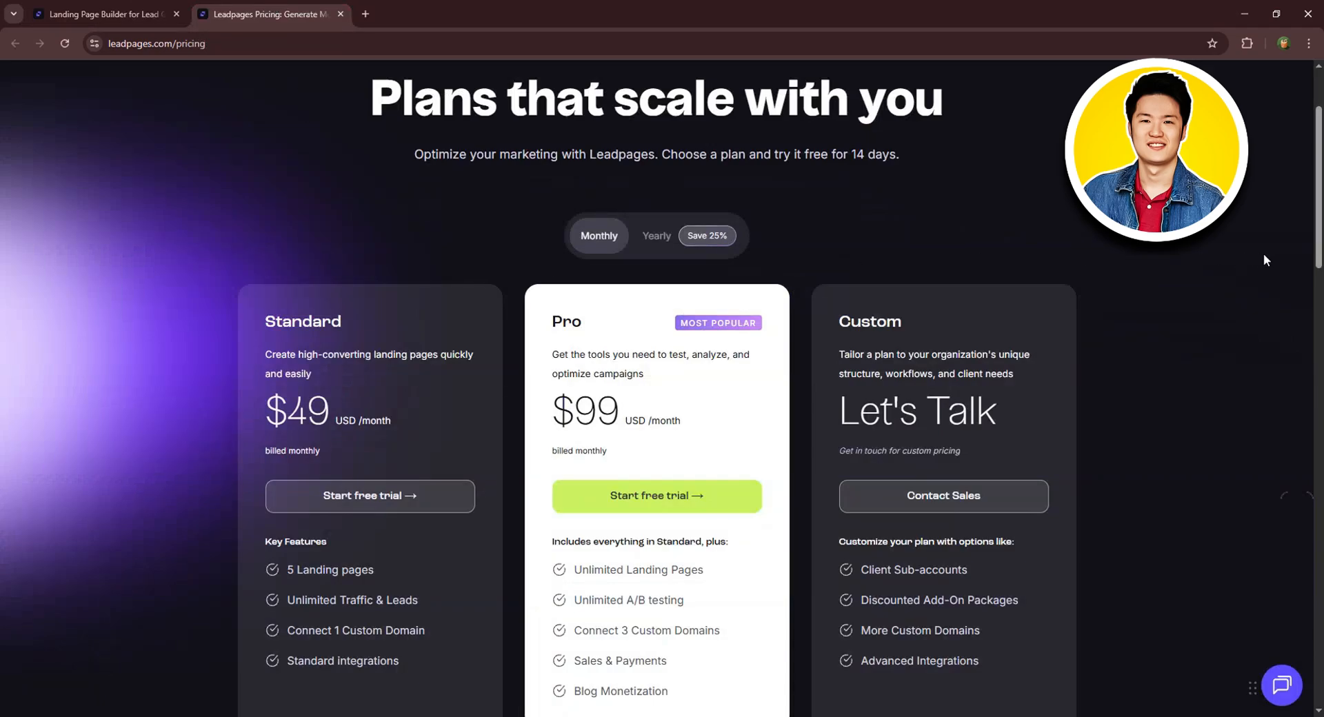
Switch pricing to Yearly billing ($37 and $74/month), then go back to the homepage tab.
{"action": "scroll", "coordinate": [1264, 254], "scroll_direction": "down", "scroll_amount": 1}
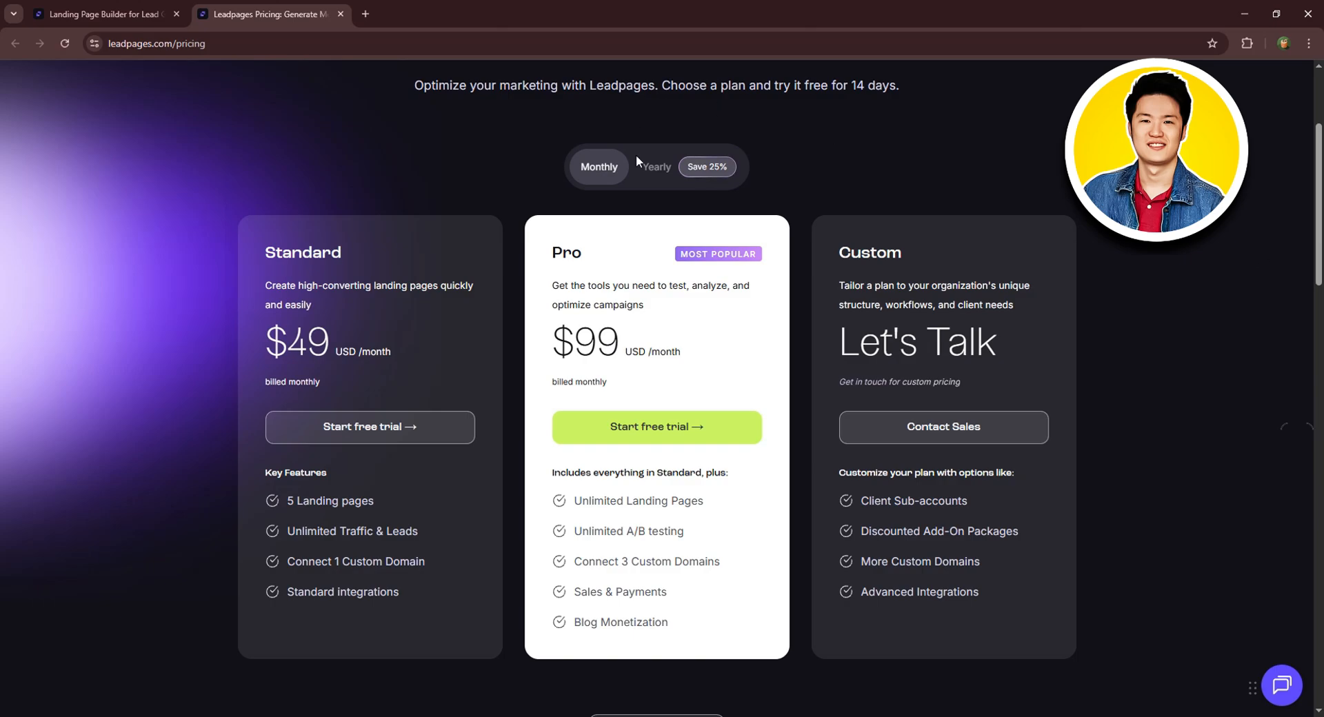
{"action": "left_click", "coordinate": [659, 167]}
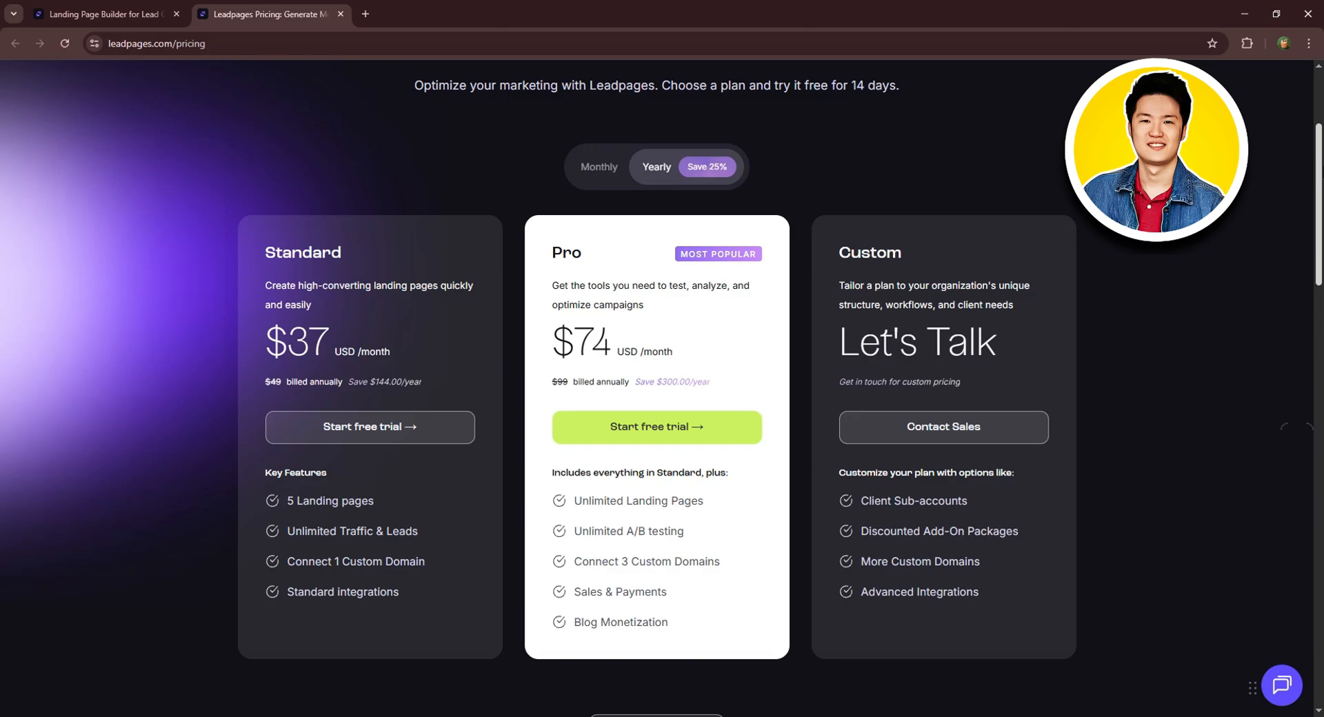
{"action": "scroll", "coordinate": [661, 387], "scroll_direction": "up", "scroll_amount": 3}
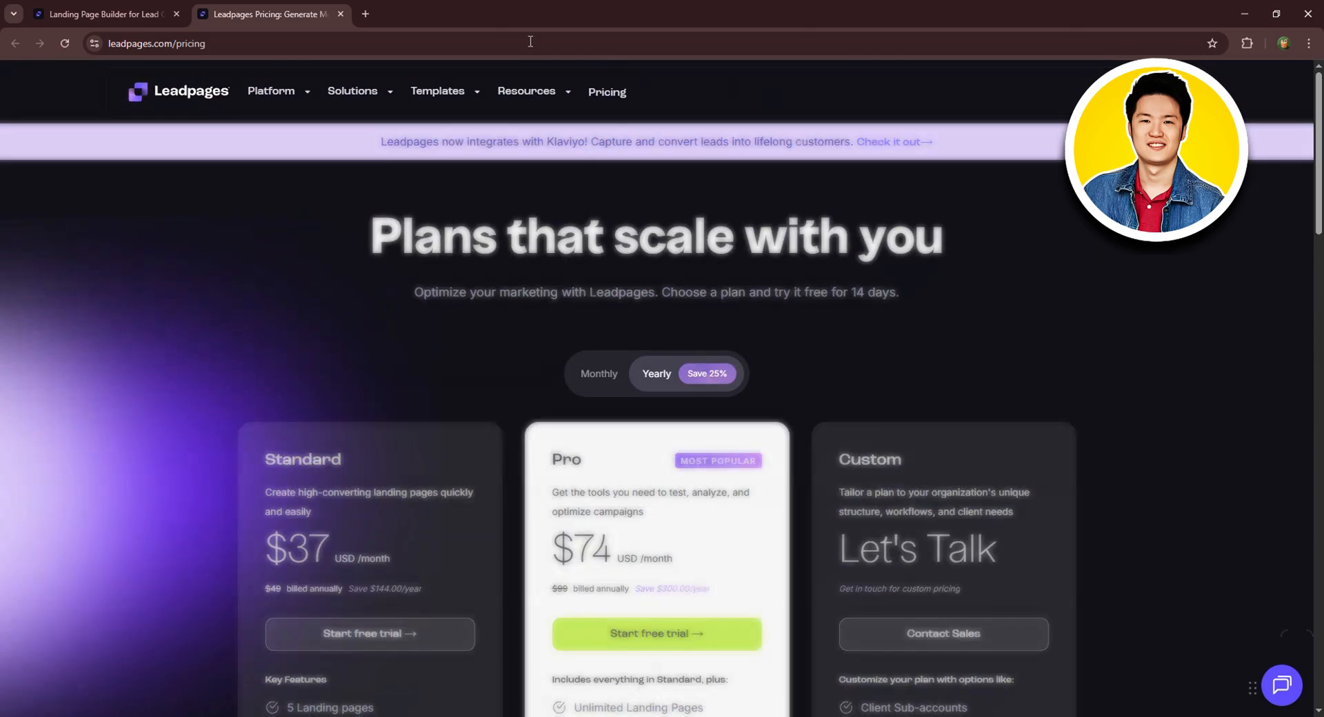
{"action": "left_click", "coordinate": [118, 15]}
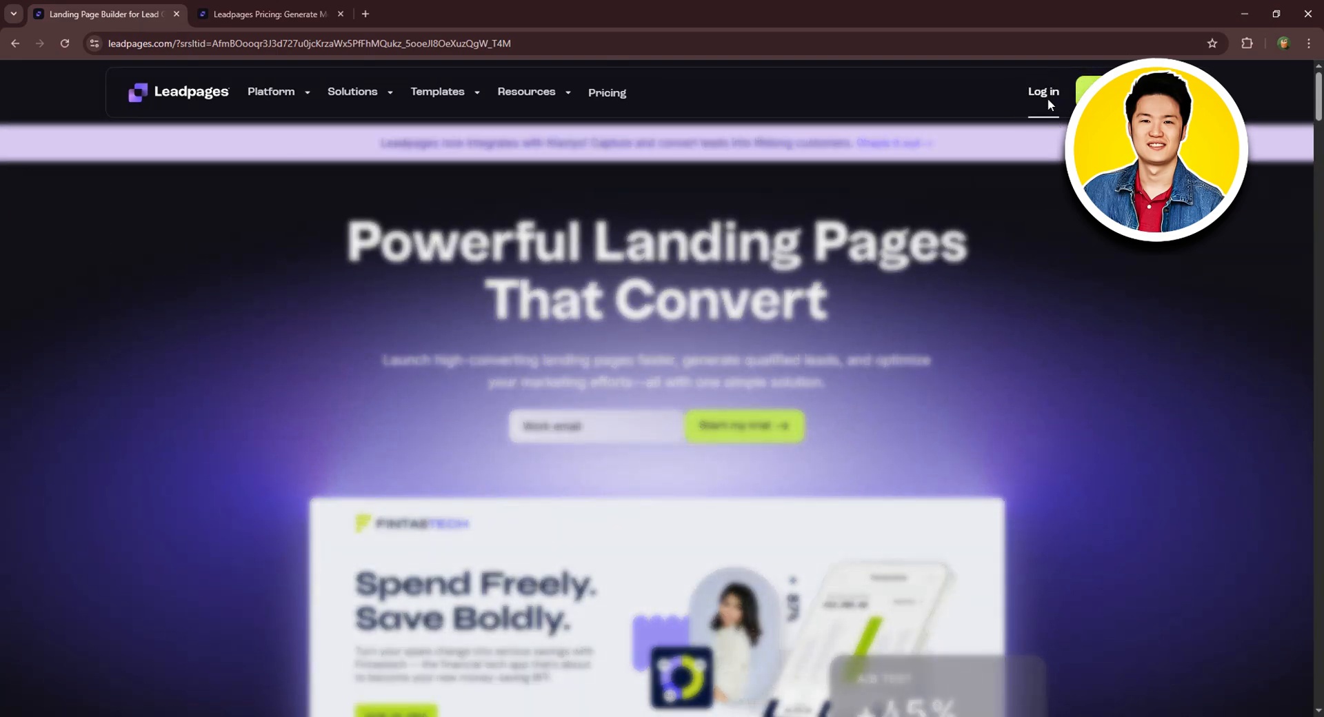
Log in with the Google account and go to the dashboard's Landing Pages section.
{"action": "left_click", "coordinate": [1043, 94]}
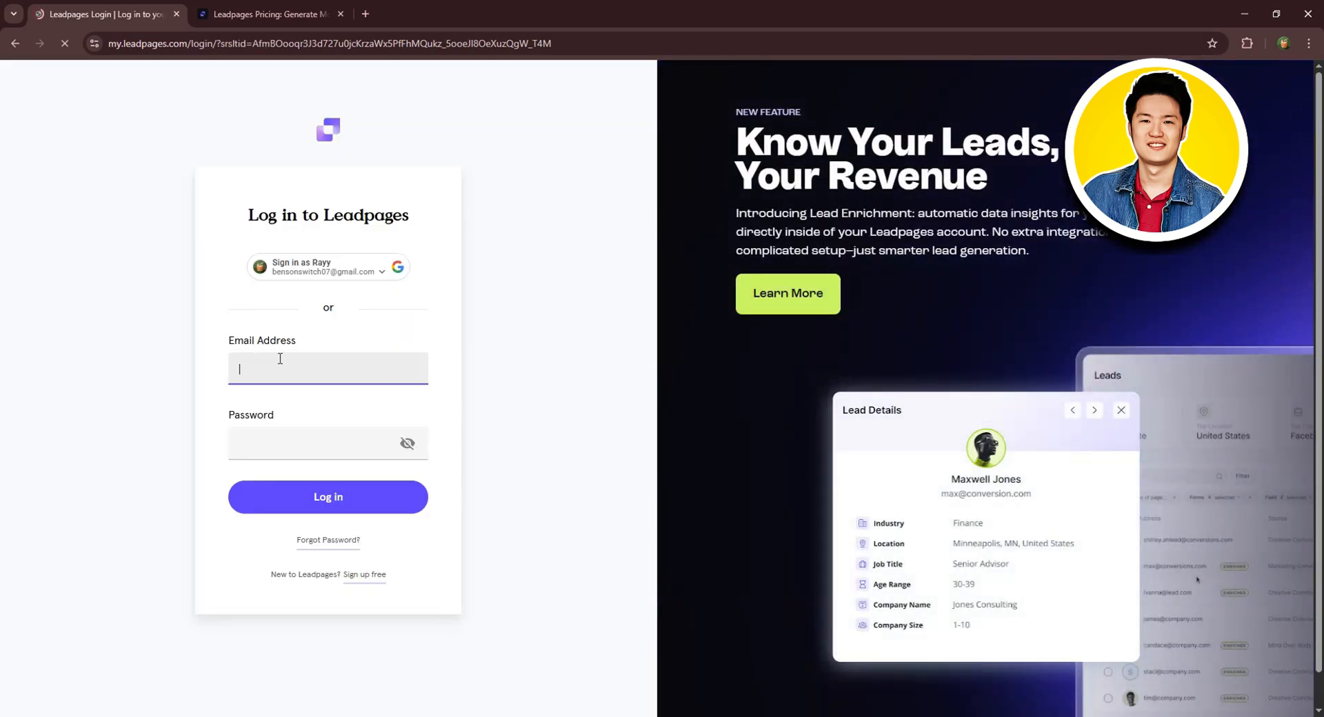
{"action": "left_click", "coordinate": [323, 260]}
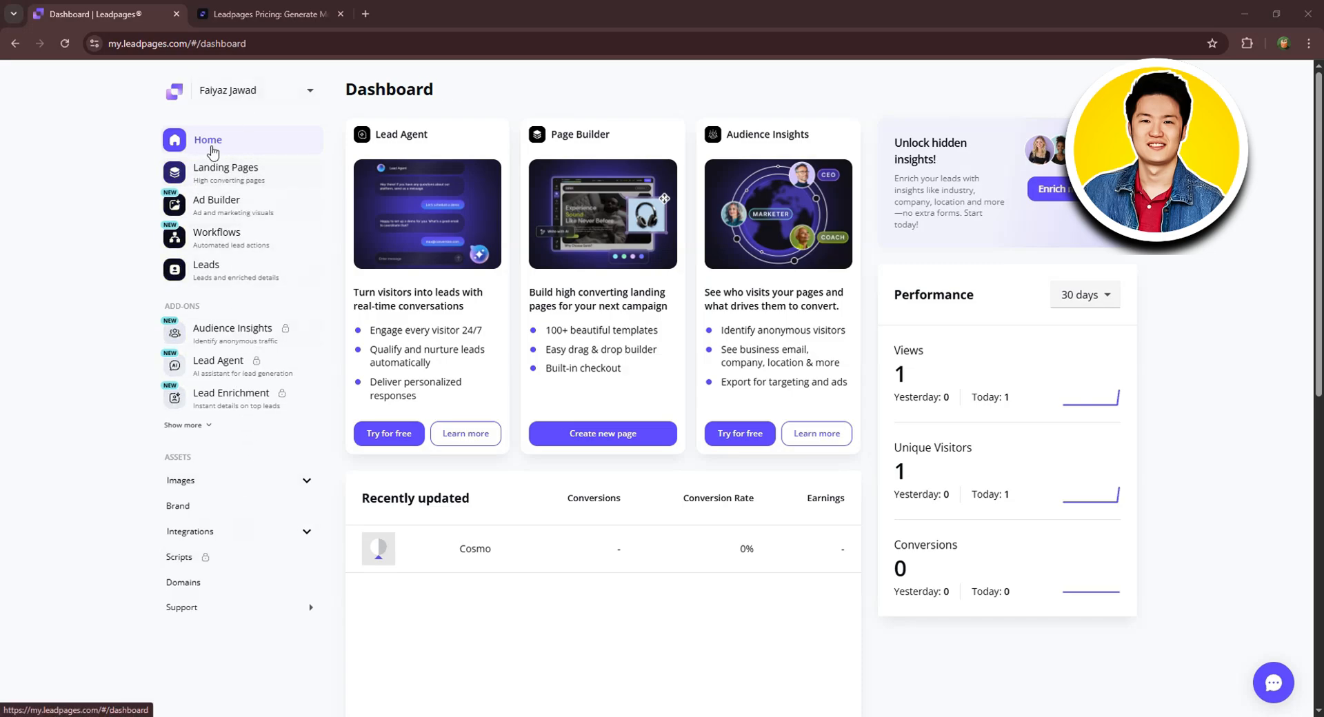
{"action": "left_click", "coordinate": [218, 169]}
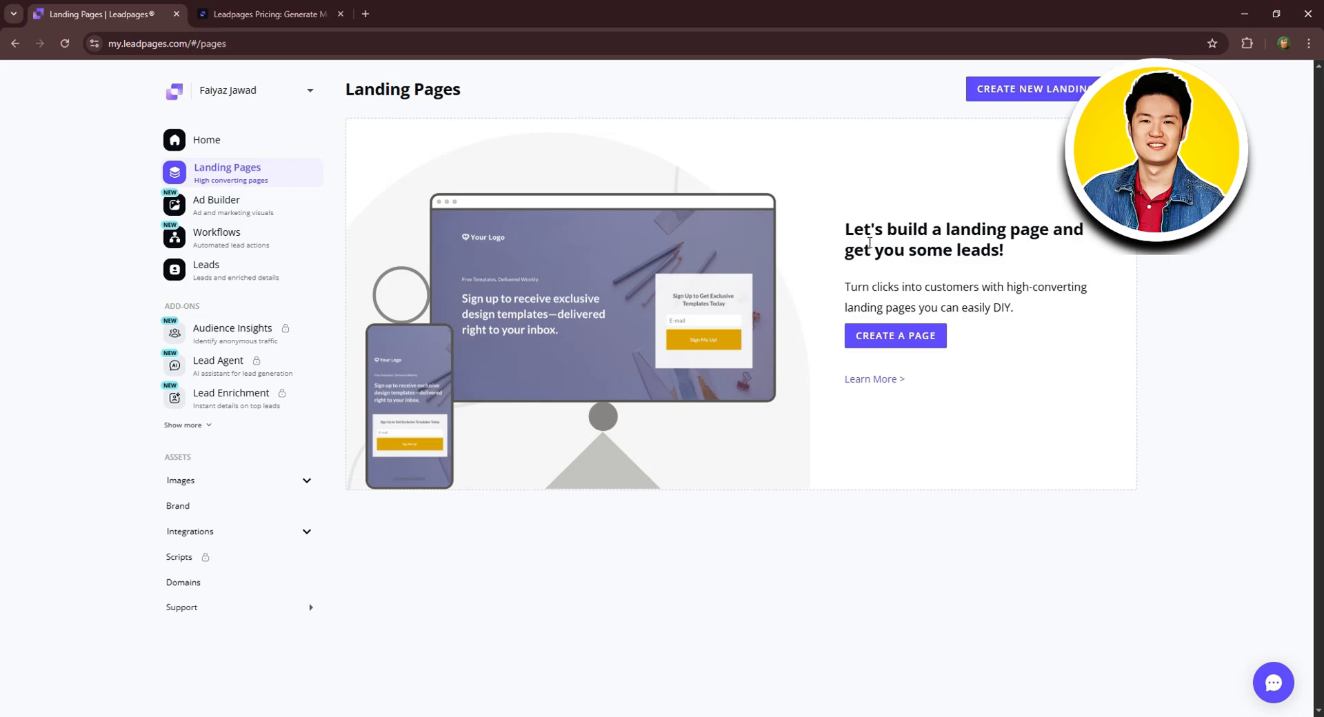
Start a new landing page, filter templates to Page Type Paid Ads, and preview Basic Centered Squeeze Page.
{"action": "left_click", "coordinate": [1033, 91]}
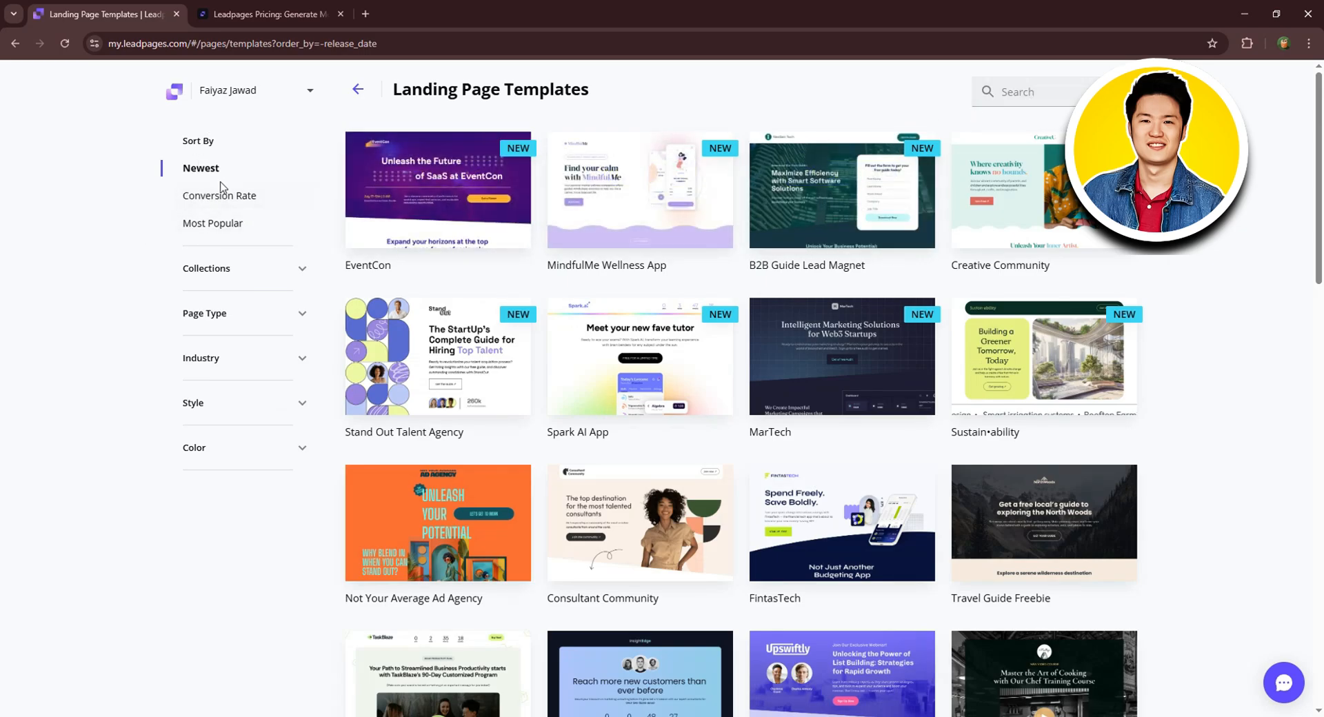
{"action": "left_click", "coordinate": [219, 270]}
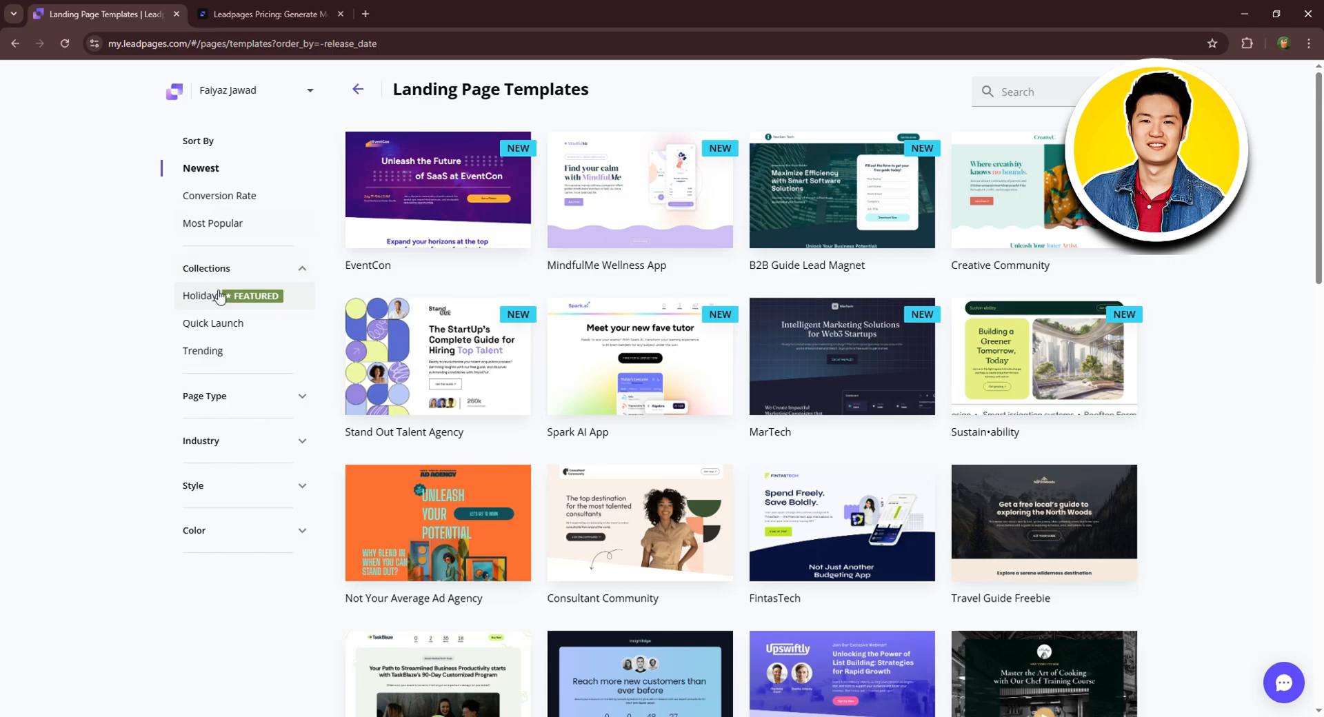
{"action": "left_click", "coordinate": [251, 266]}
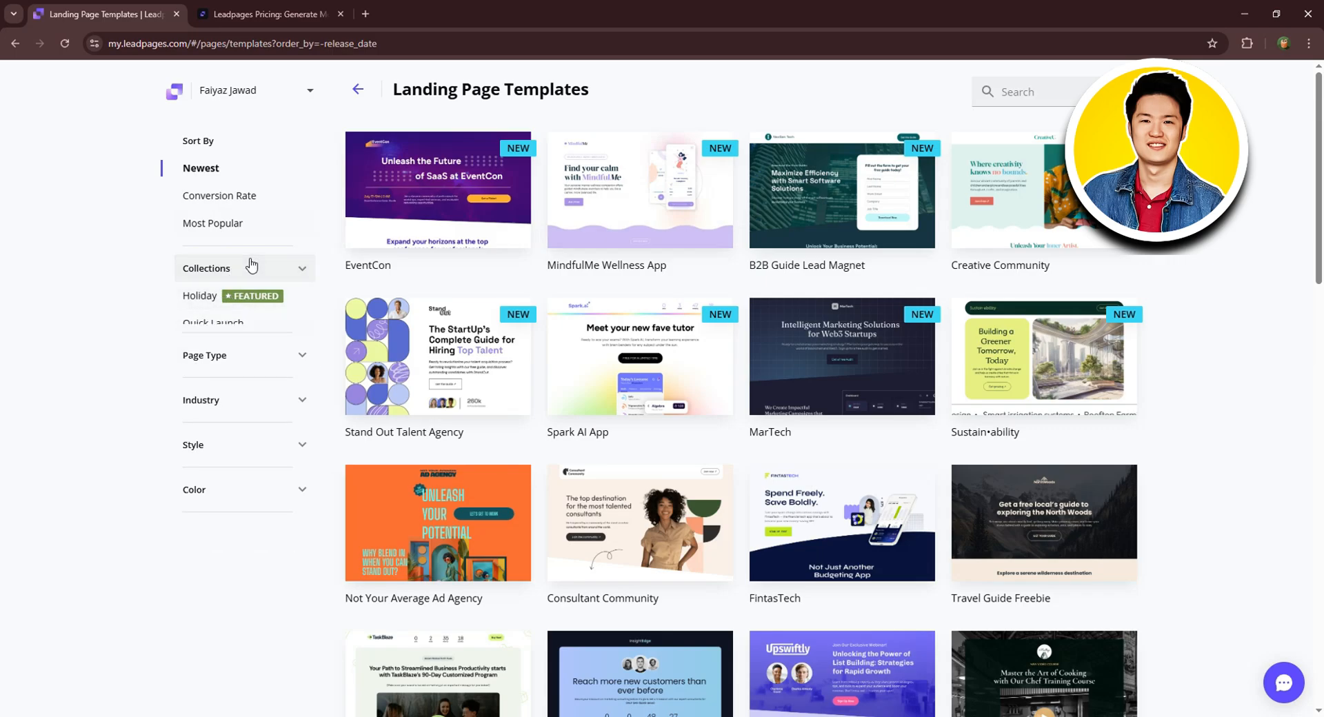
{"action": "left_click", "coordinate": [216, 314]}
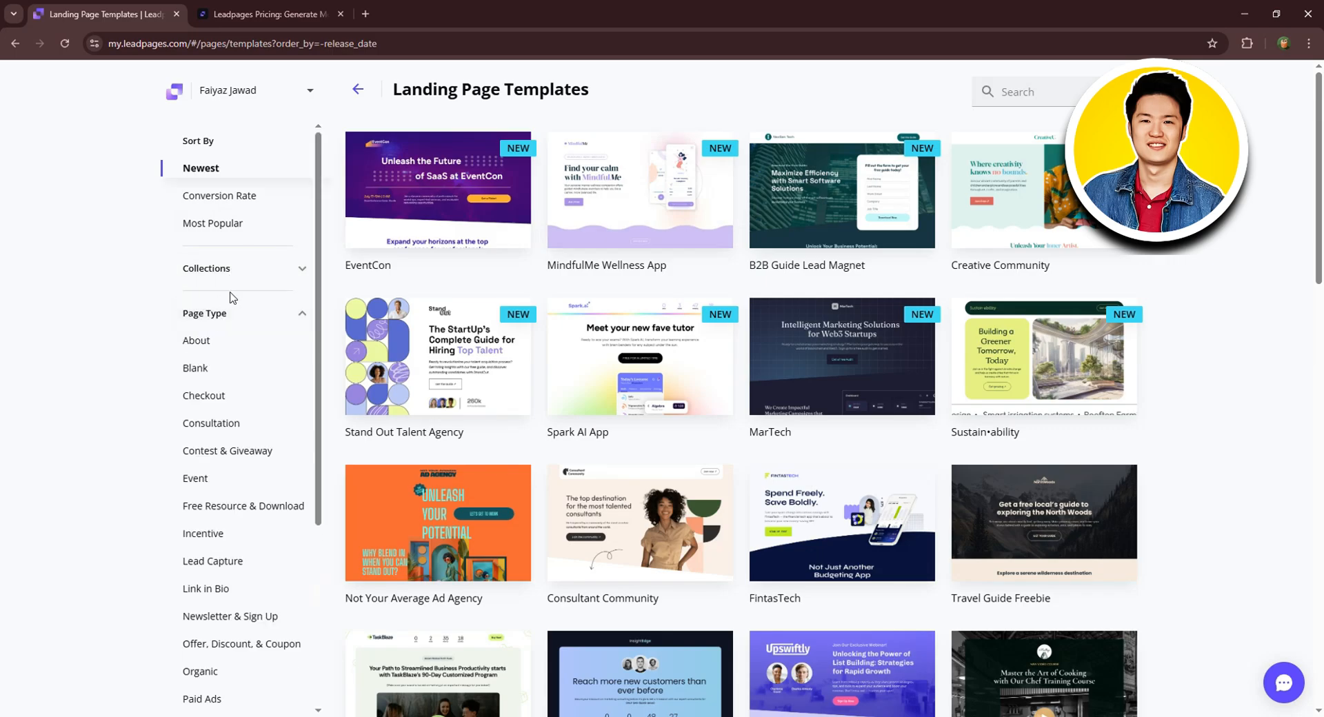
{"action": "scroll", "coordinate": [237, 297], "scroll_direction": "down", "scroll_amount": 2}
{"action": "scroll", "coordinate": [200, 381], "scroll_direction": "down", "scroll_amount": 1}
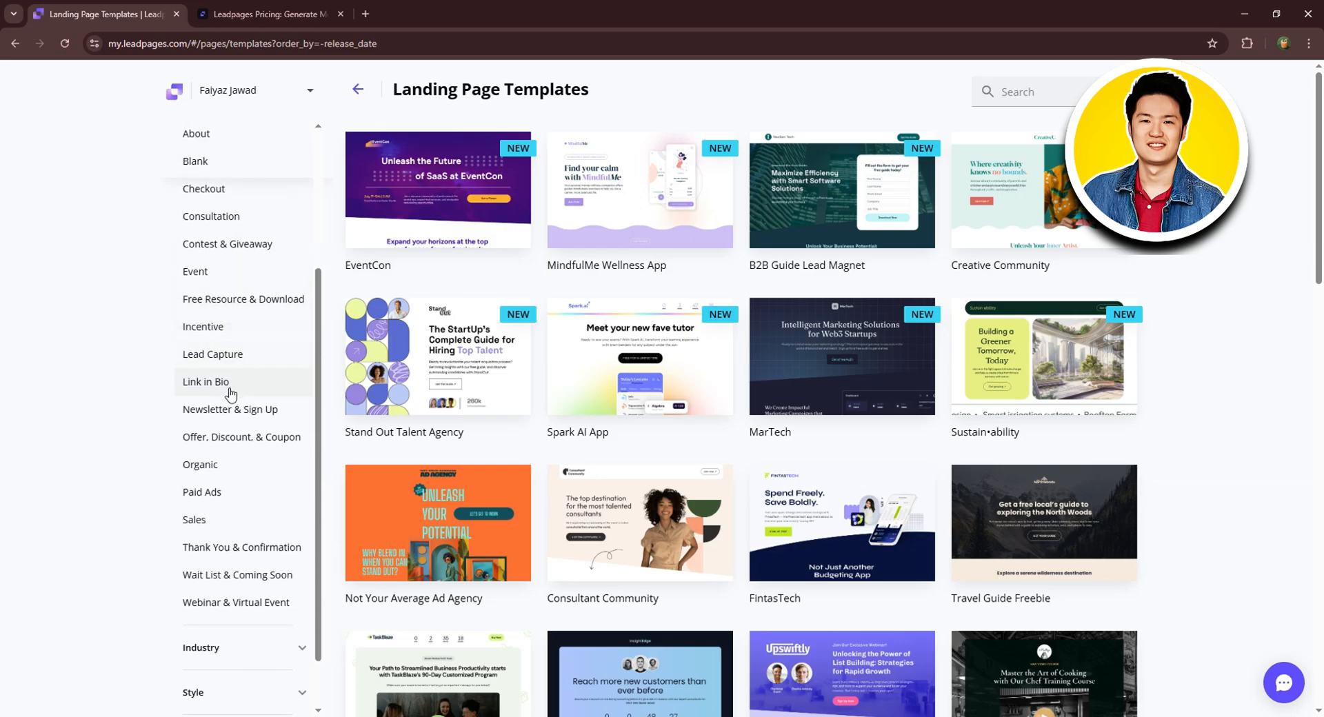
{"action": "left_click", "coordinate": [218, 491]}
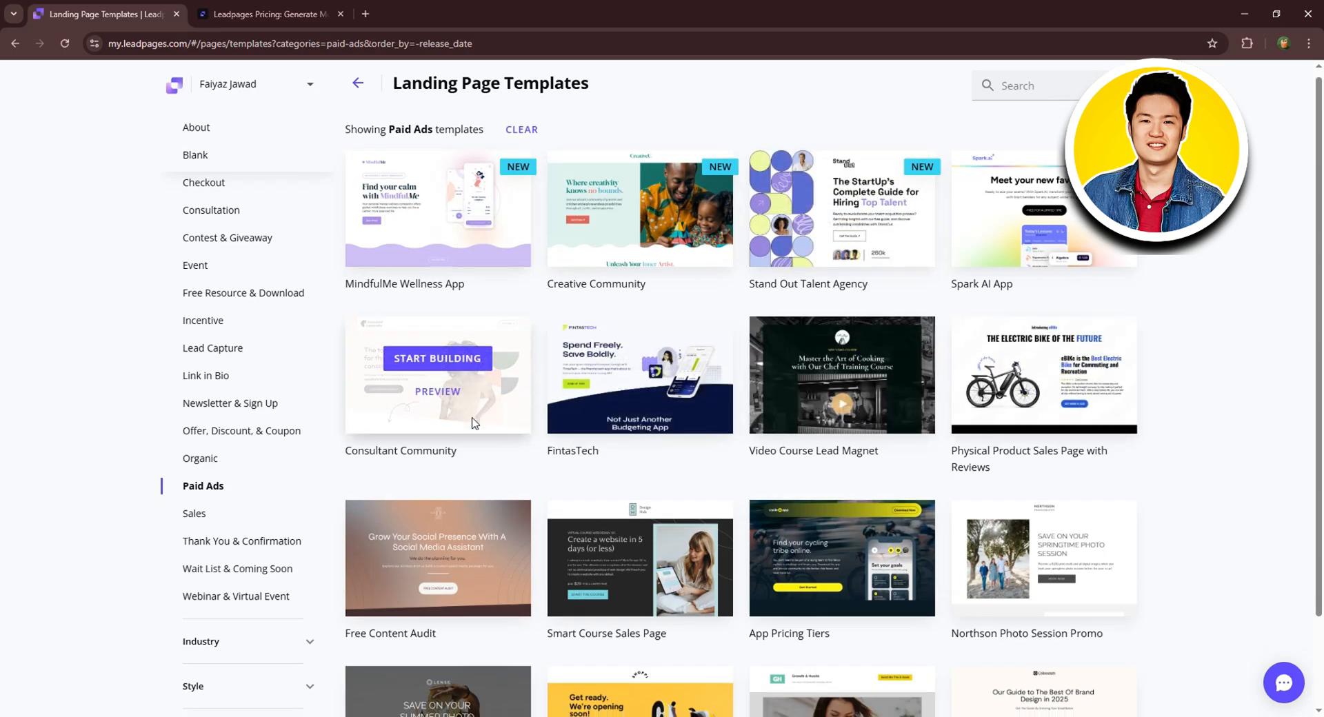
{"action": "scroll", "coordinate": [442, 414], "scroll_direction": "down", "scroll_amount": 2}
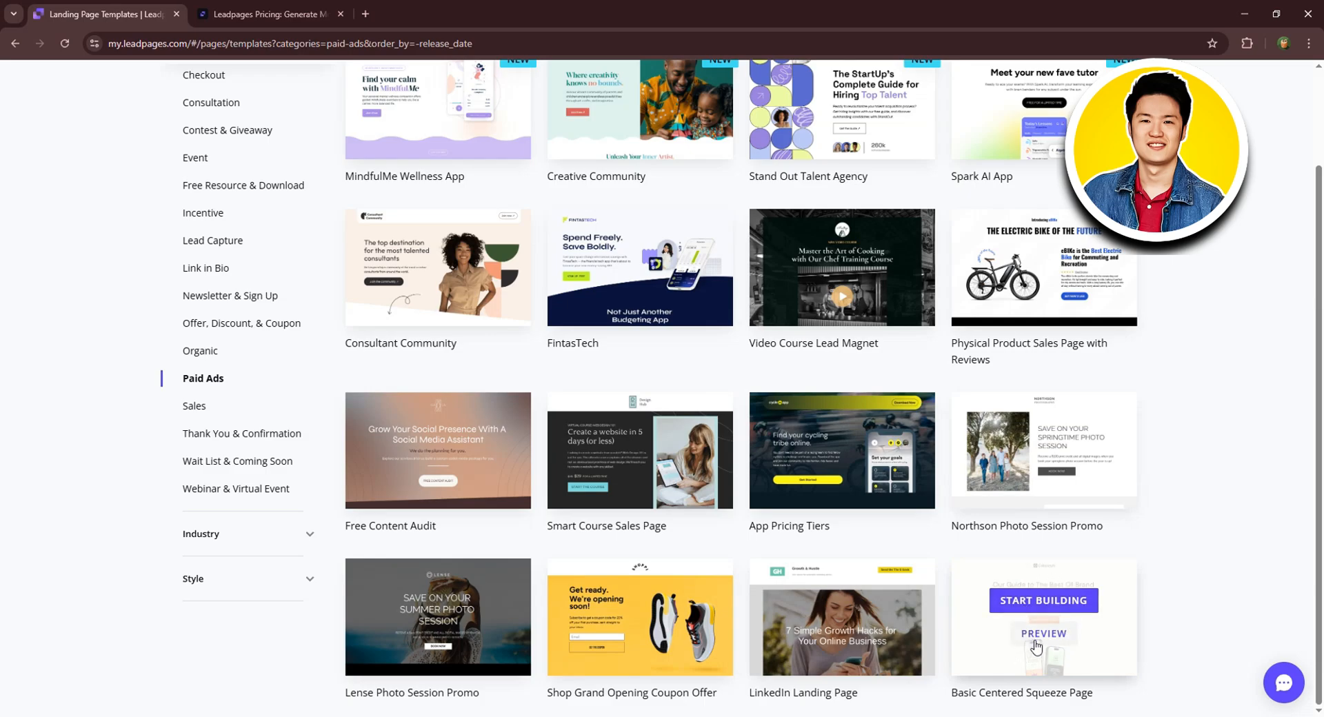
{"action": "left_click", "coordinate": [1037, 643]}
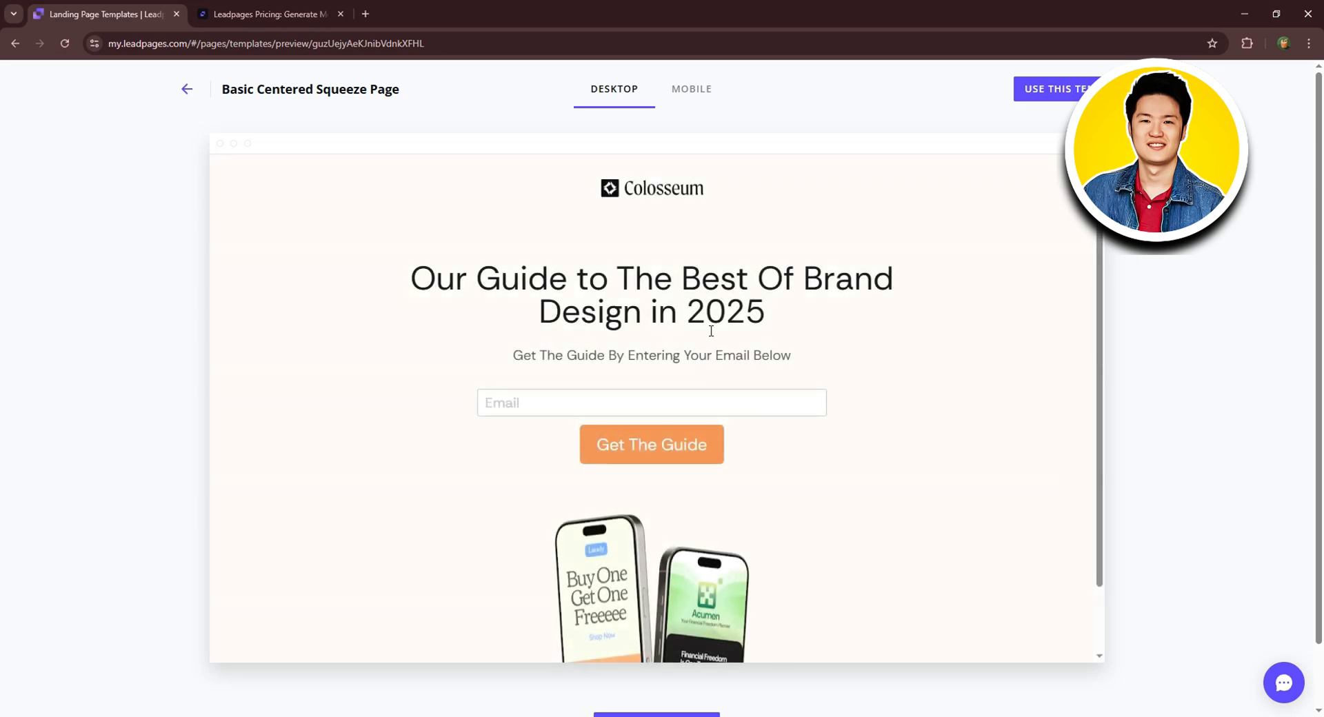
Check the template's MOBILE layout, then use it for a new page named FACEBOOK ADS.
{"action": "scroll", "coordinate": [713, 308], "scroll_direction": "up", "scroll_amount": 1}
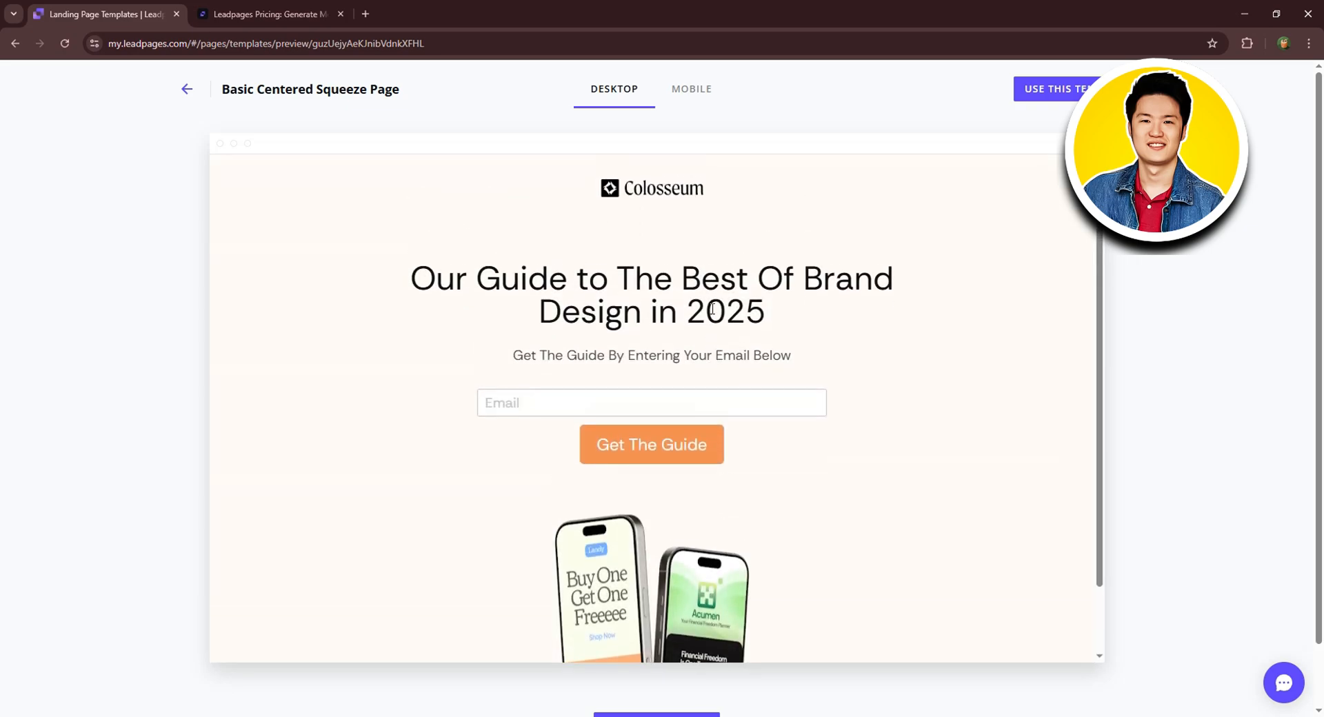
{"action": "left_click", "coordinate": [683, 93]}
{"action": "scroll", "coordinate": [656, 252], "scroll_direction": "down", "scroll_amount": 2}
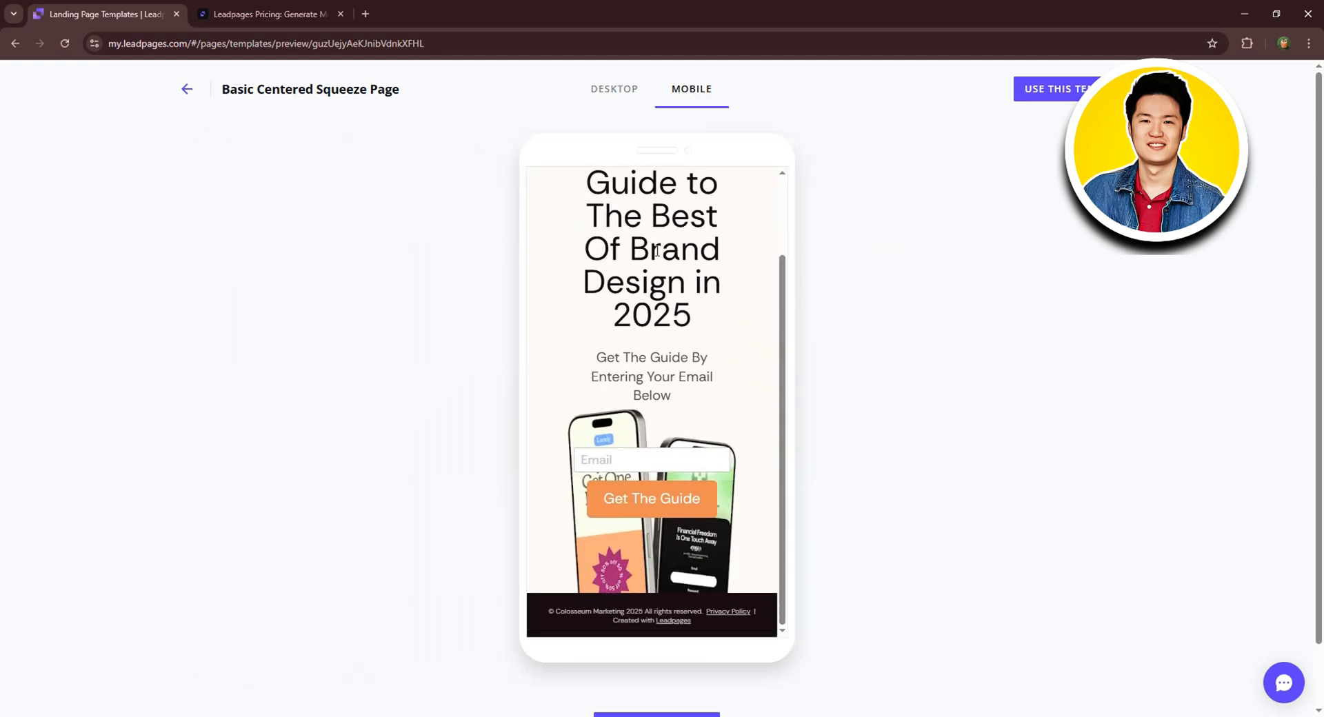
{"action": "scroll", "coordinate": [658, 249], "scroll_direction": "up", "scroll_amount": 2}
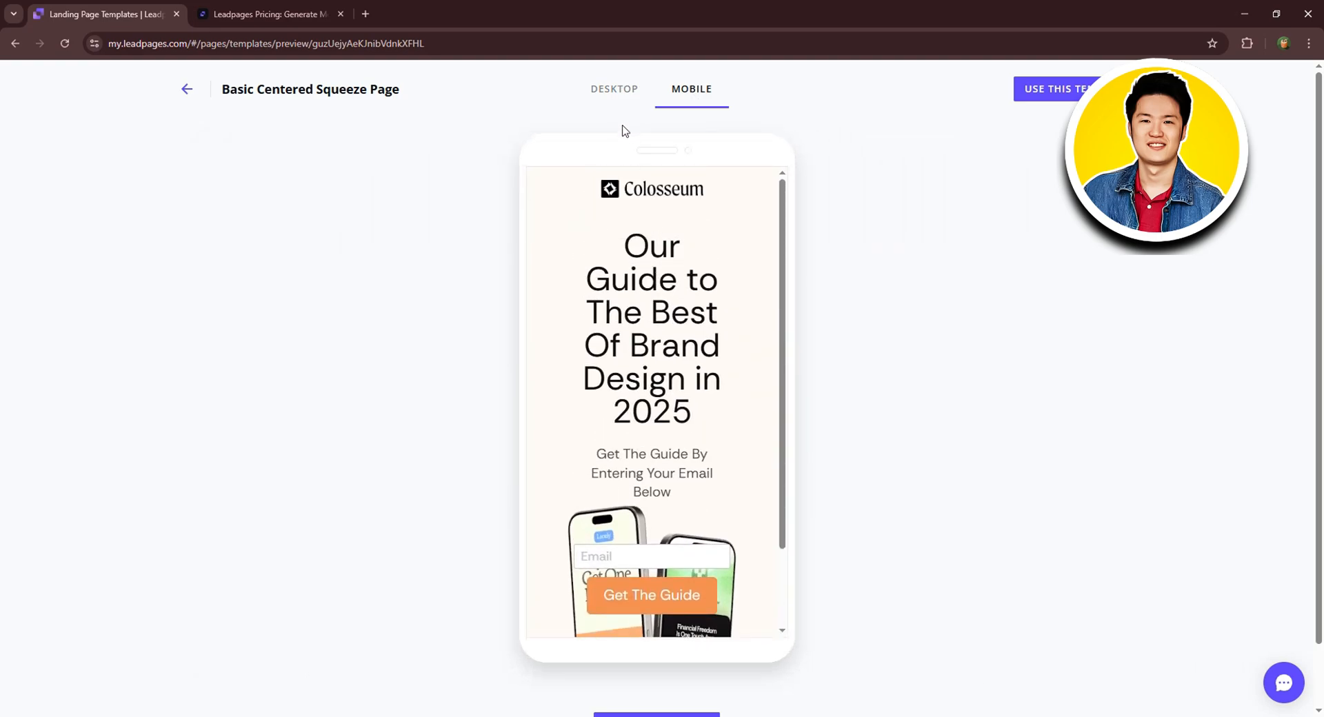
{"action": "left_click", "coordinate": [1063, 93]}
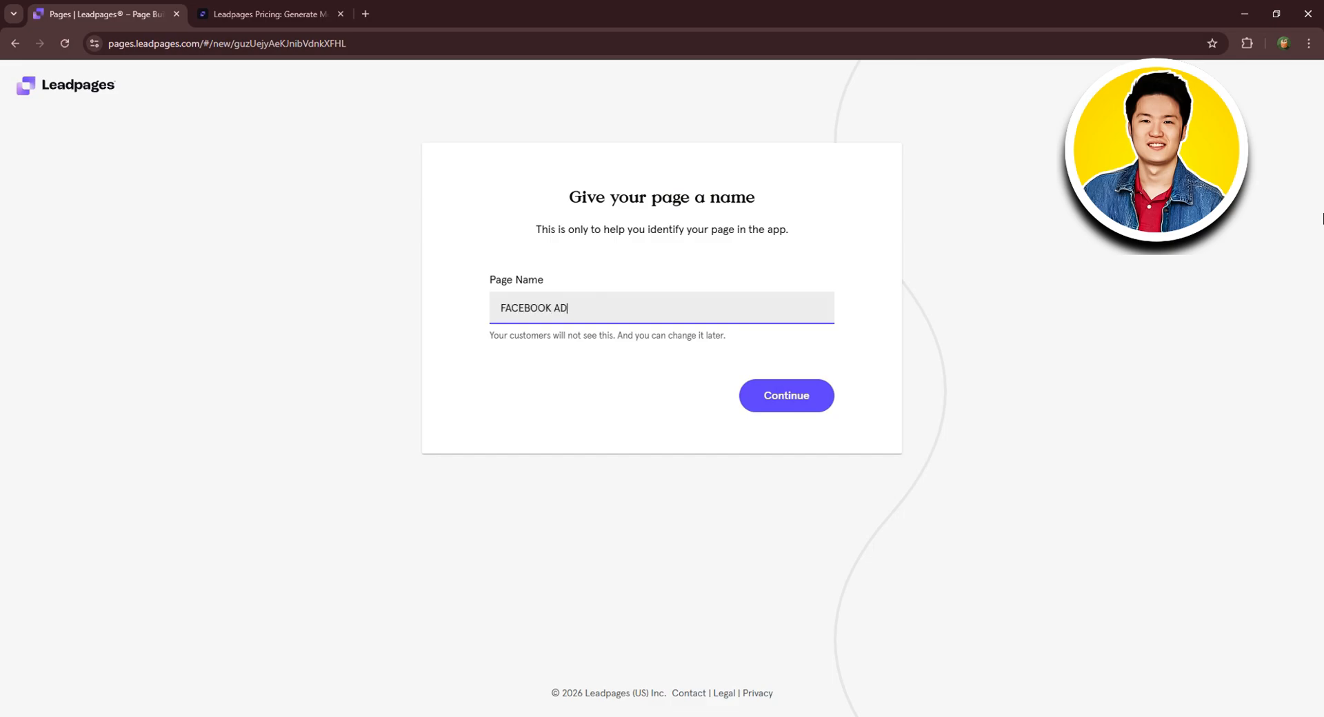
Continue into the builder and show the Layout panel listing Header, CTA and Footer sections.
{"action": "left_click", "coordinate": [816, 408]}
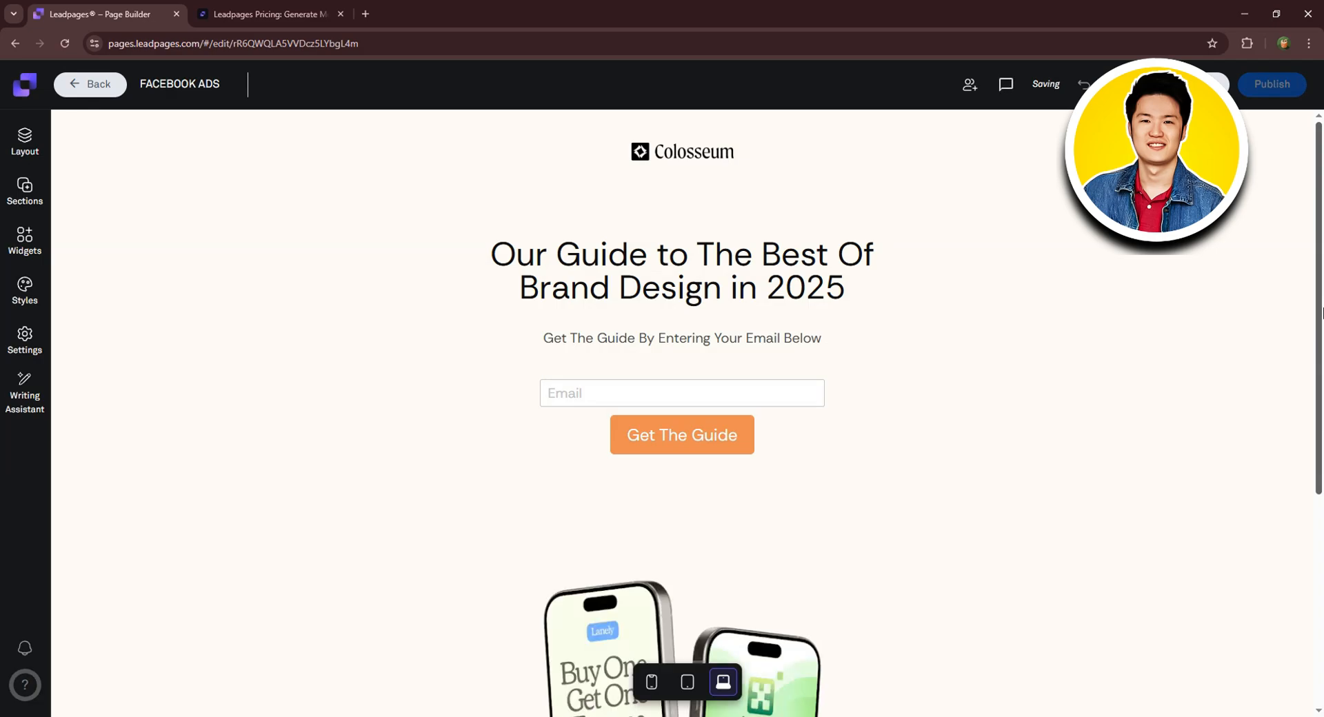
{"action": "scroll", "coordinate": [1310, 324], "scroll_direction": "down", "scroll_amount": 3}
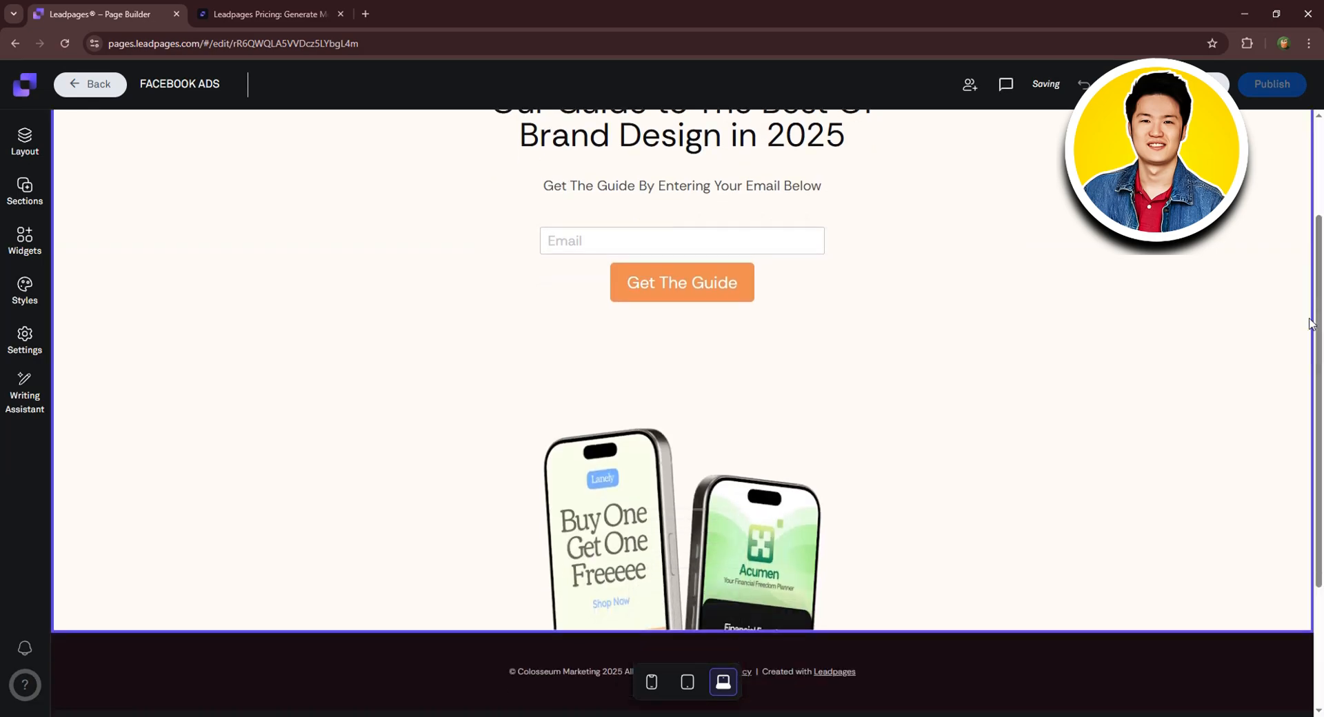
{"action": "scroll", "coordinate": [980, 497], "scroll_direction": "up", "scroll_amount": 3}
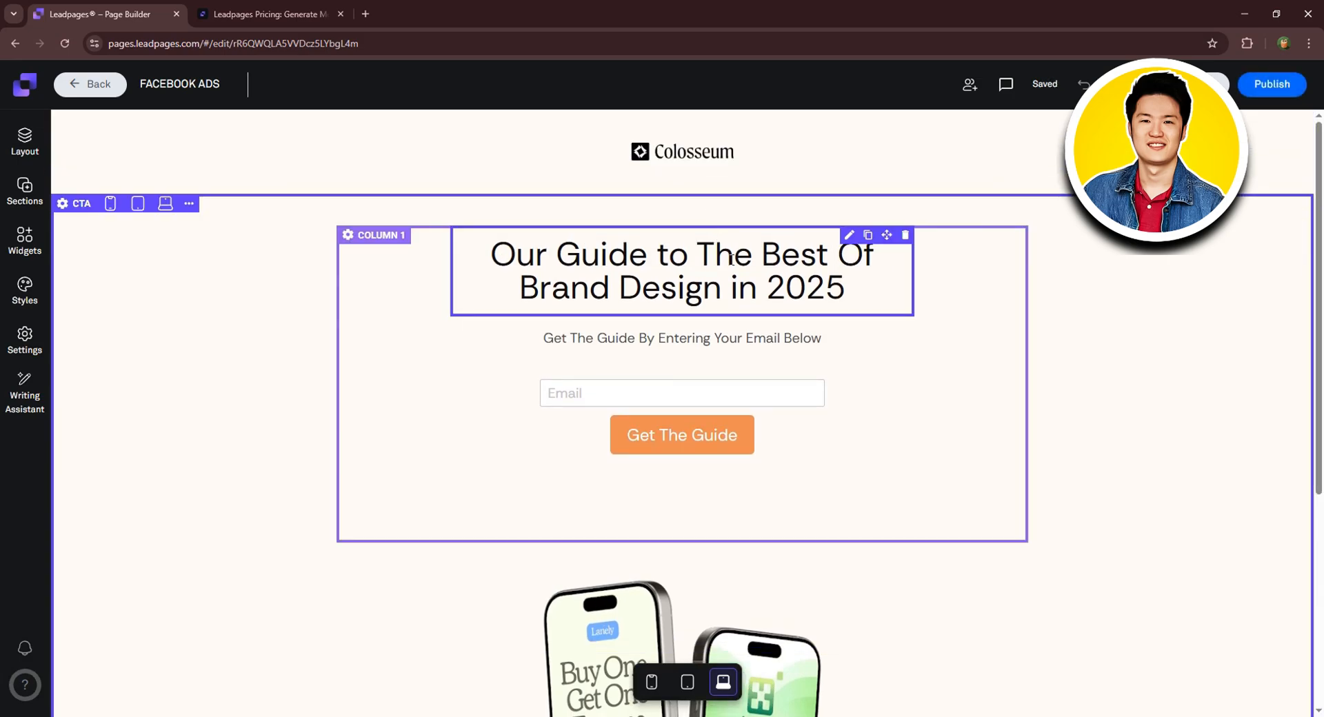
{"action": "scroll", "coordinate": [735, 273], "scroll_direction": "down", "scroll_amount": 2}
{"action": "scroll", "coordinate": [735, 273], "scroll_direction": "up", "scroll_amount": 2}
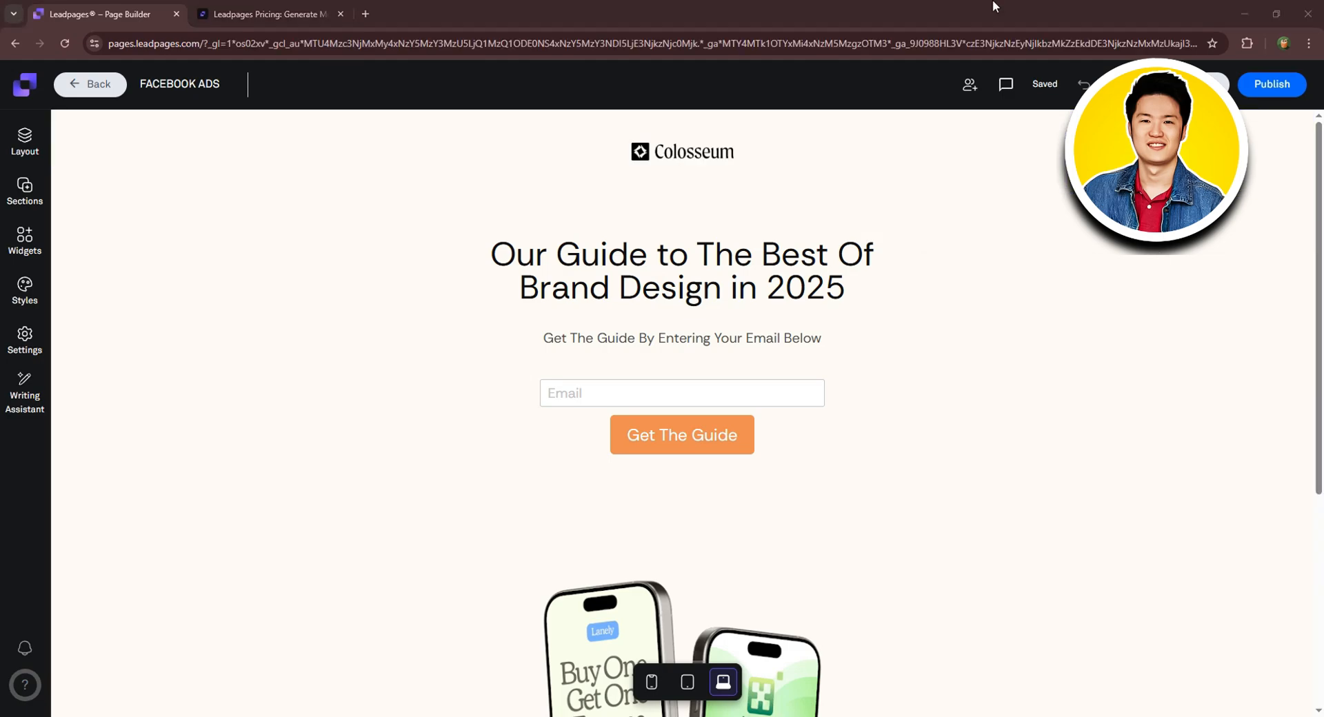
{"action": "left_click", "coordinate": [25, 135]}
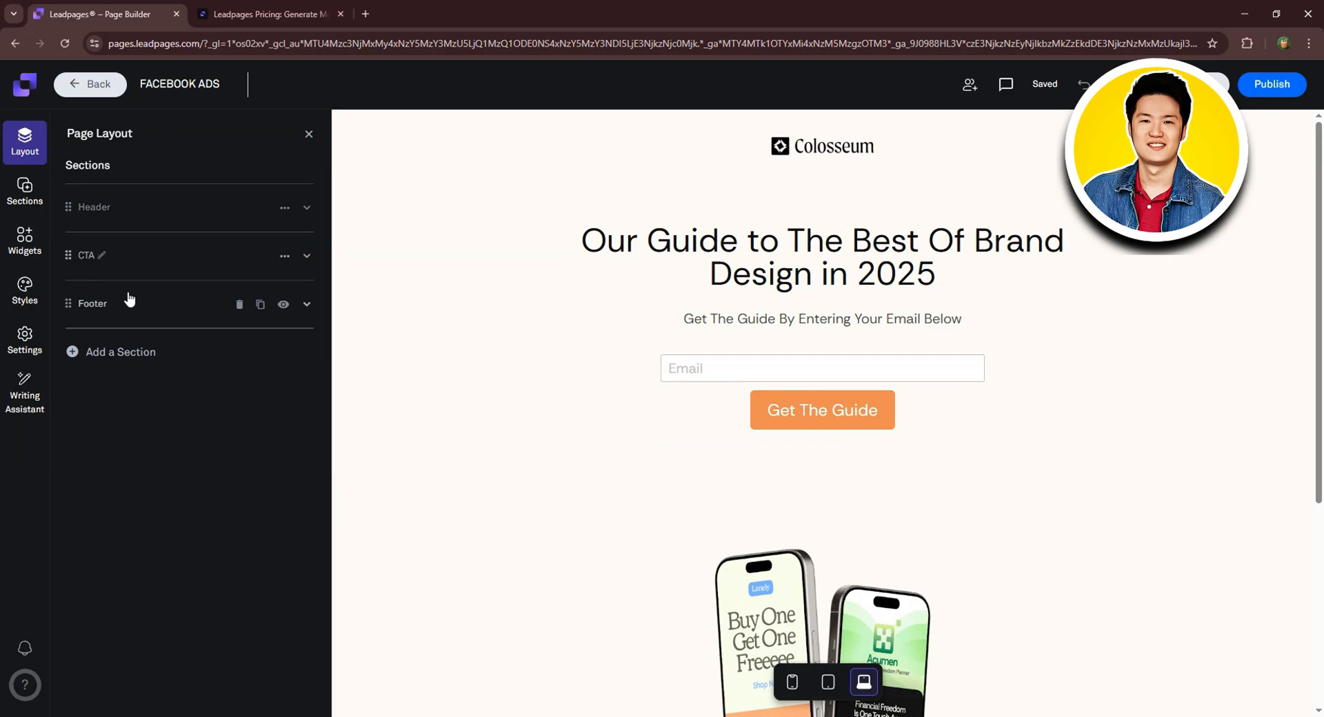
Browse the Add a Section templates, the Widgets list and the page-wide Styles settings.
{"action": "left_click", "coordinate": [118, 351]}
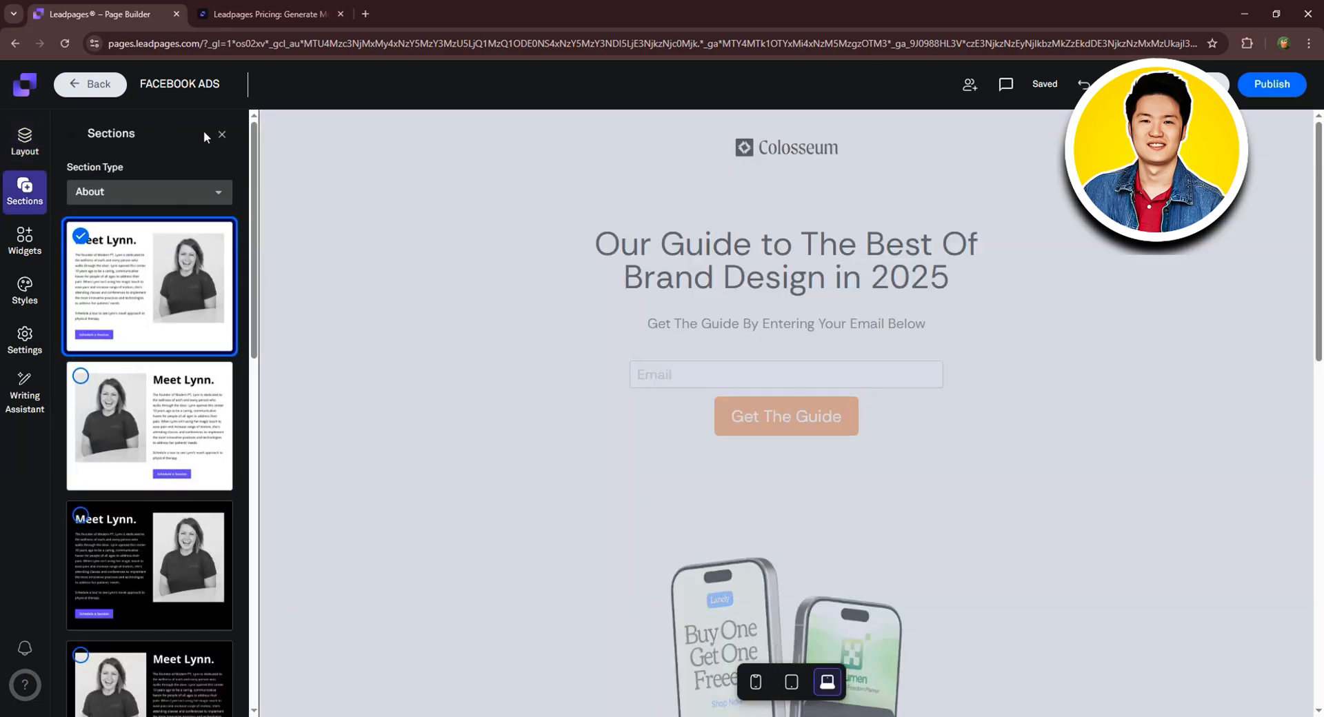
{"action": "left_click", "coordinate": [221, 134]}
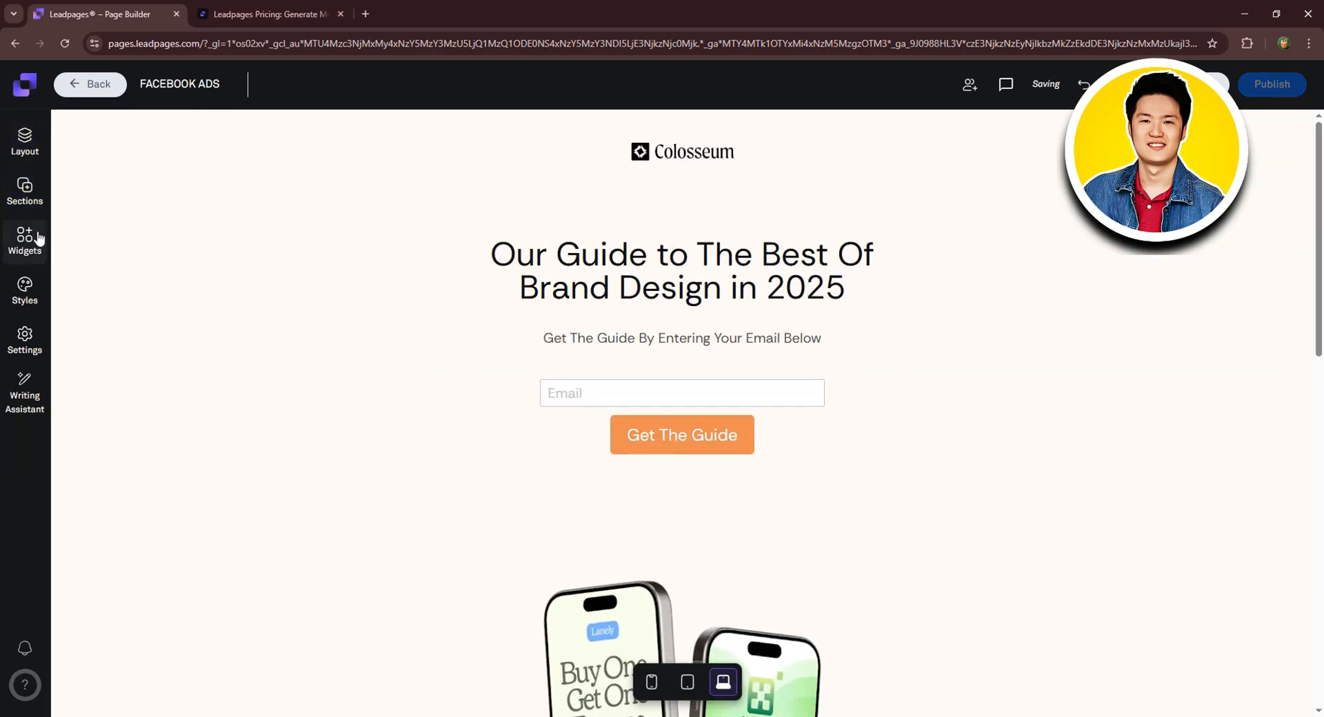
{"action": "left_click", "coordinate": [26, 194]}
{"action": "left_click", "coordinate": [31, 240]}
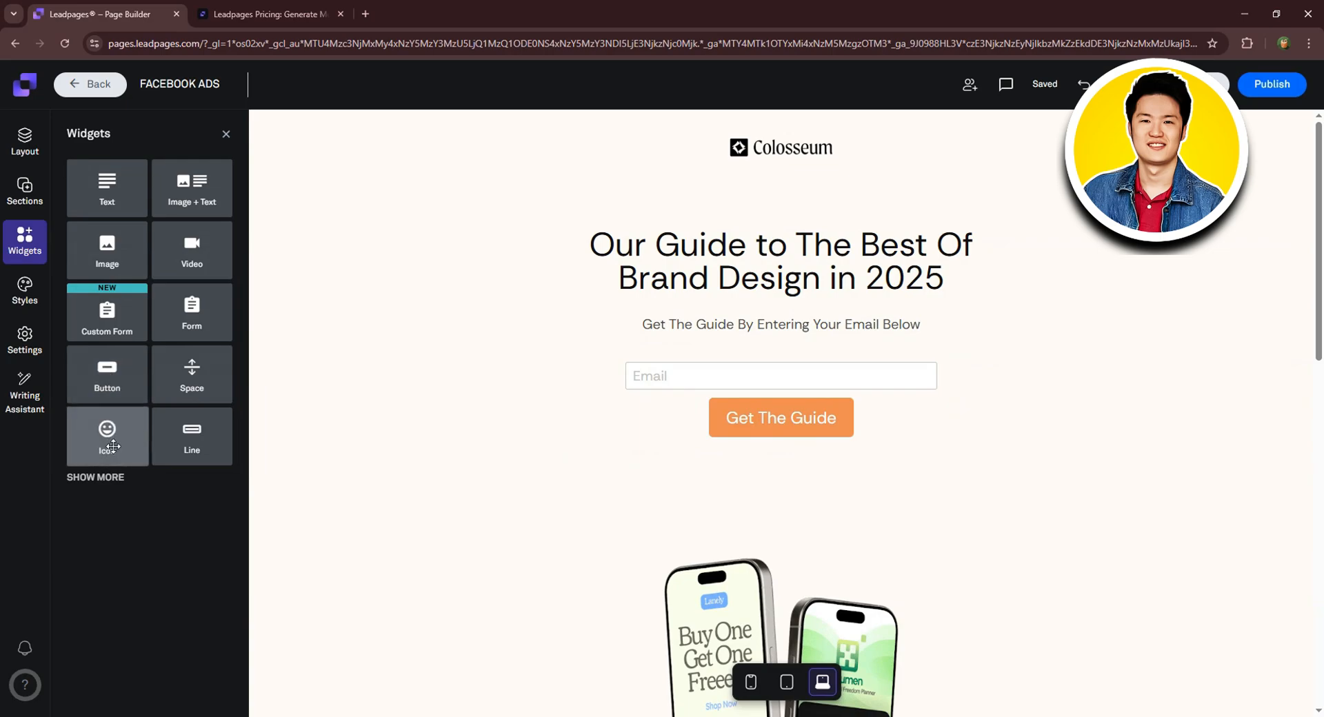
{"action": "left_click", "coordinate": [31, 298]}
{"action": "scroll", "coordinate": [206, 276], "scroll_direction": "down", "scroll_amount": 5}
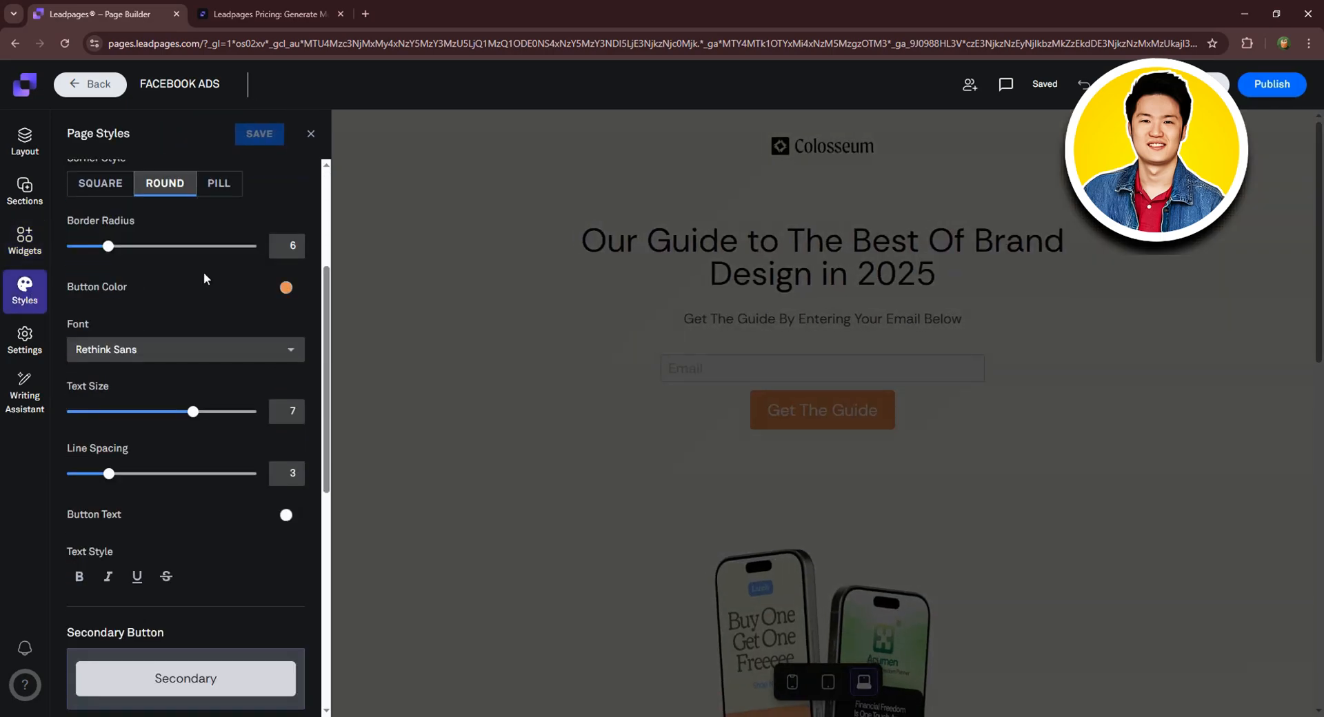
{"action": "scroll", "coordinate": [205, 289], "scroll_direction": "down", "scroll_amount": 4}
{"action": "scroll", "coordinate": [214, 286], "scroll_direction": "down", "scroll_amount": 2}
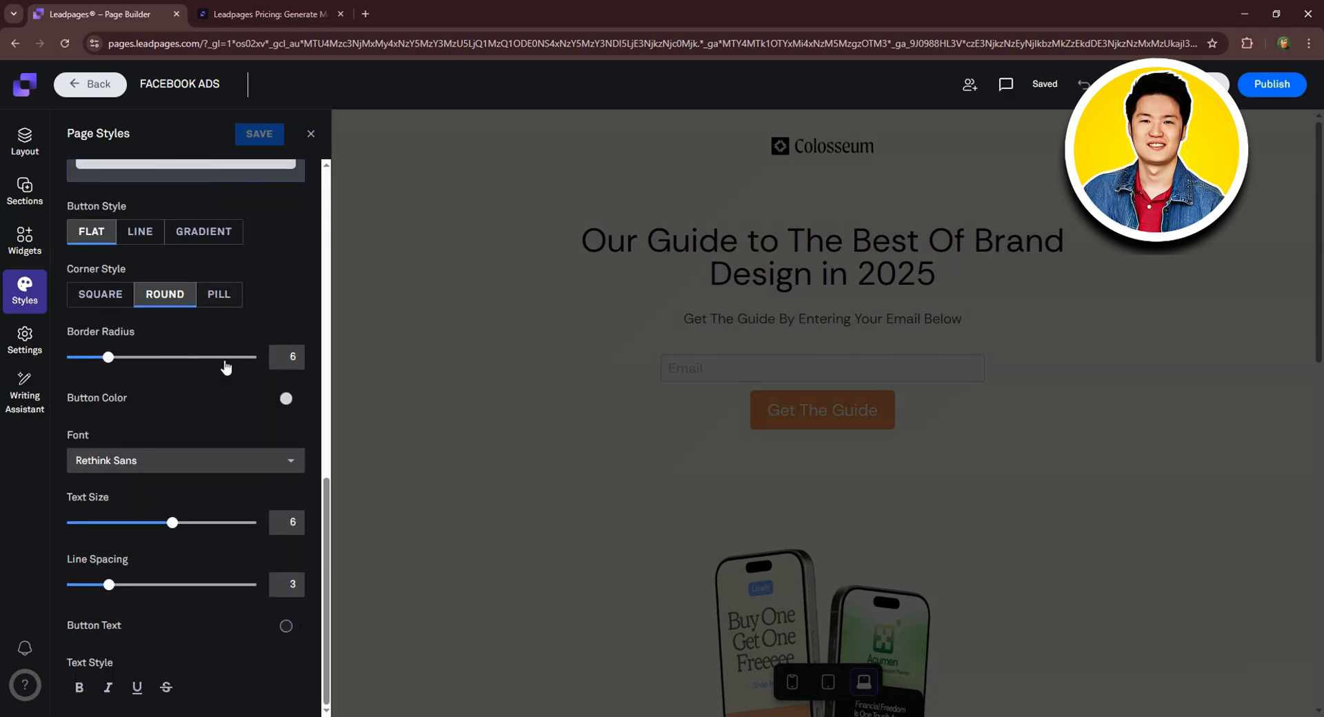
{"action": "scroll", "coordinate": [214, 393], "scroll_direction": "up", "scroll_amount": 8}
{"action": "scroll", "coordinate": [229, 321], "scroll_direction": "up", "scroll_amount": 3}
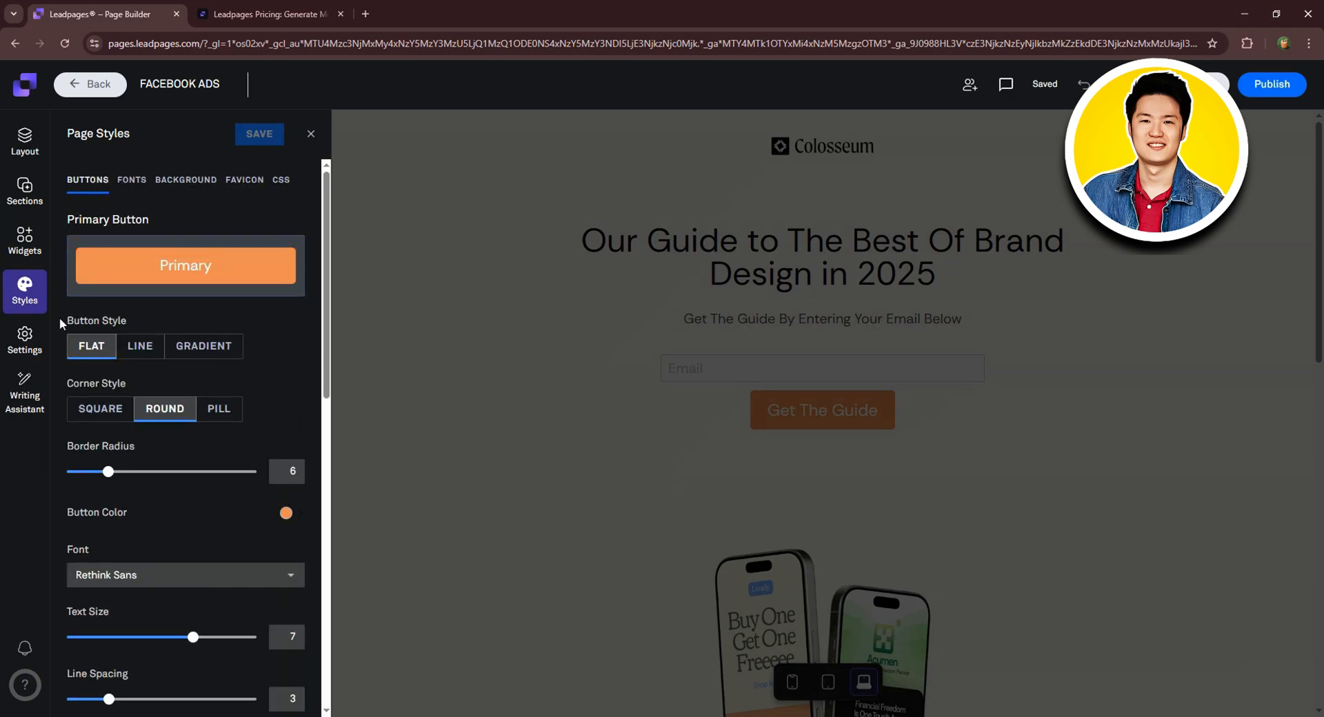
Review the SEO, Social, Analytics and Language settings, then view the Writing Assistant upgrade prompt.
{"action": "left_click", "coordinate": [35, 336]}
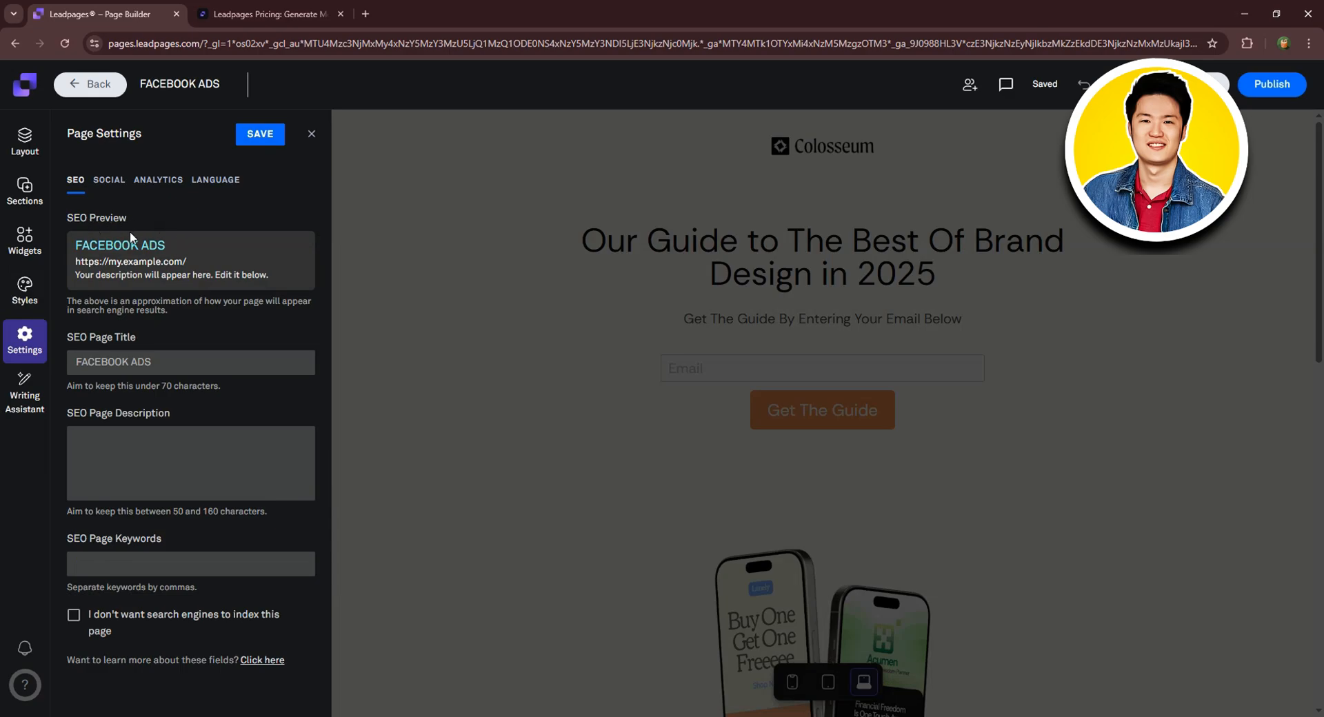
{"action": "left_click", "coordinate": [106, 184]}
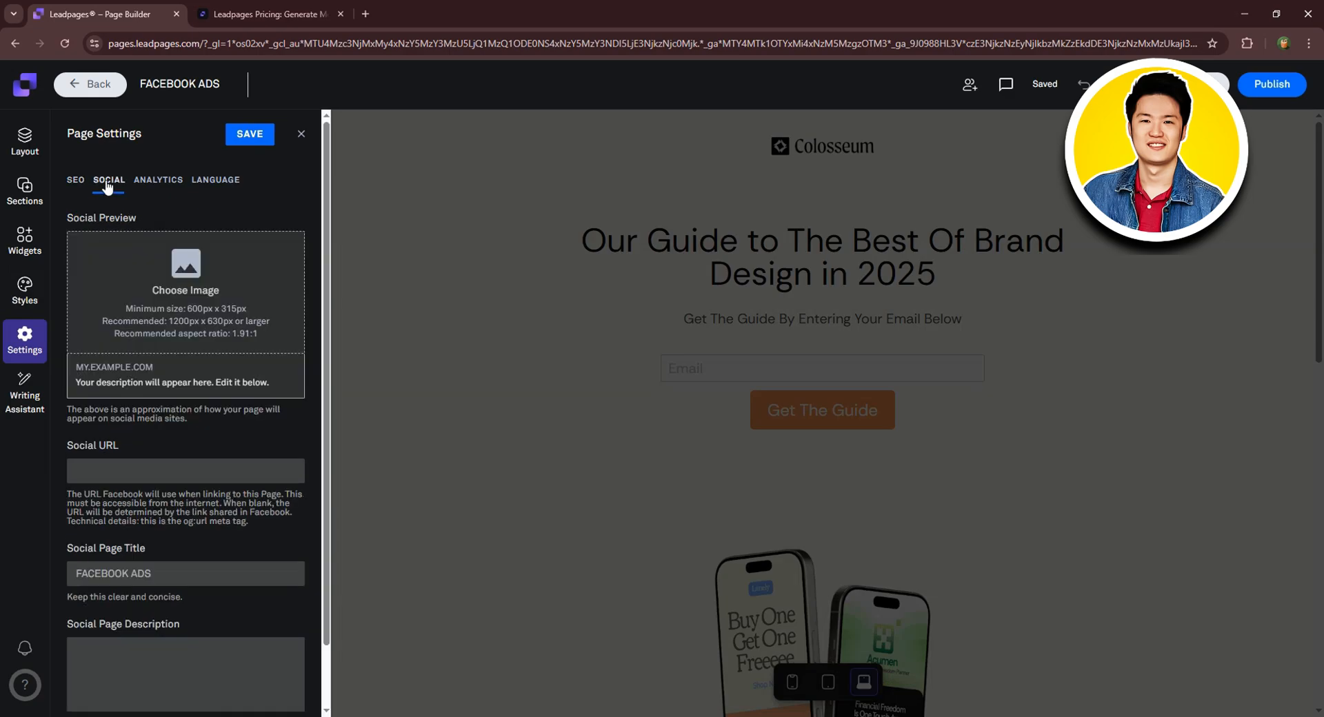
{"action": "left_click", "coordinate": [158, 184]}
{"action": "left_click", "coordinate": [223, 183]}
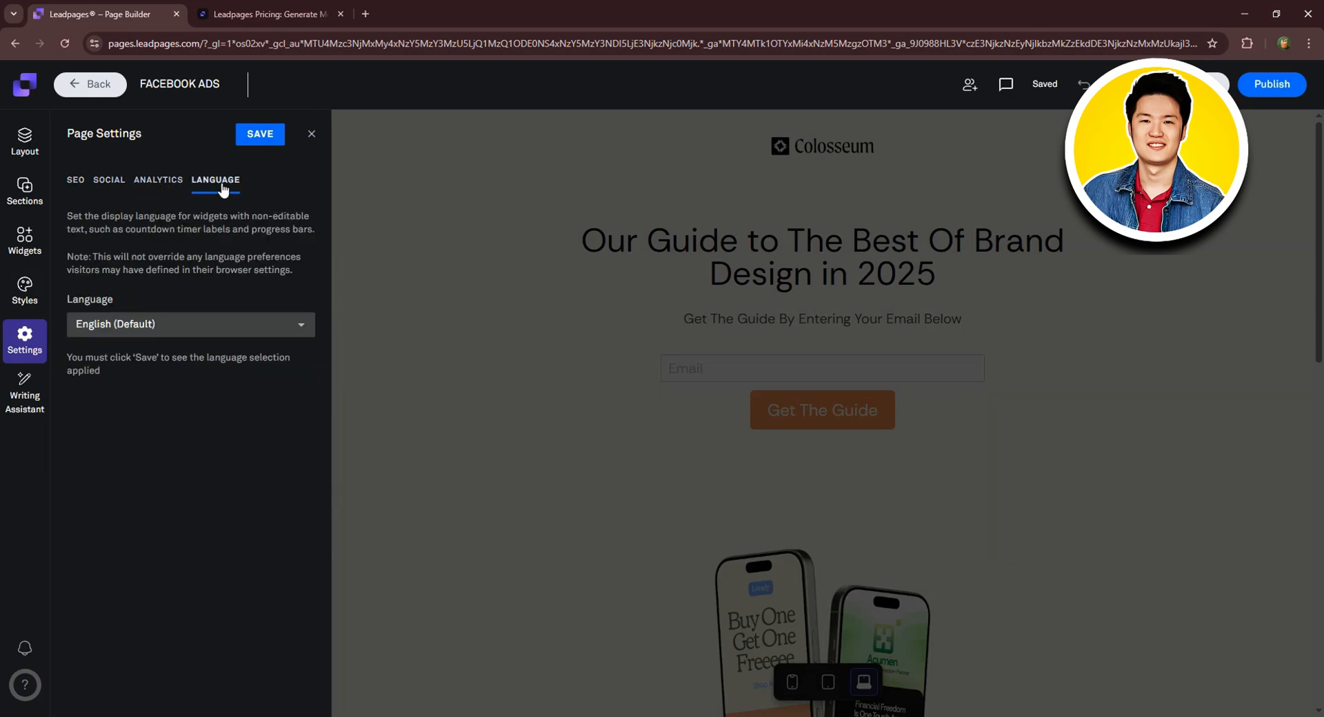
{"action": "left_click", "coordinate": [190, 325]}
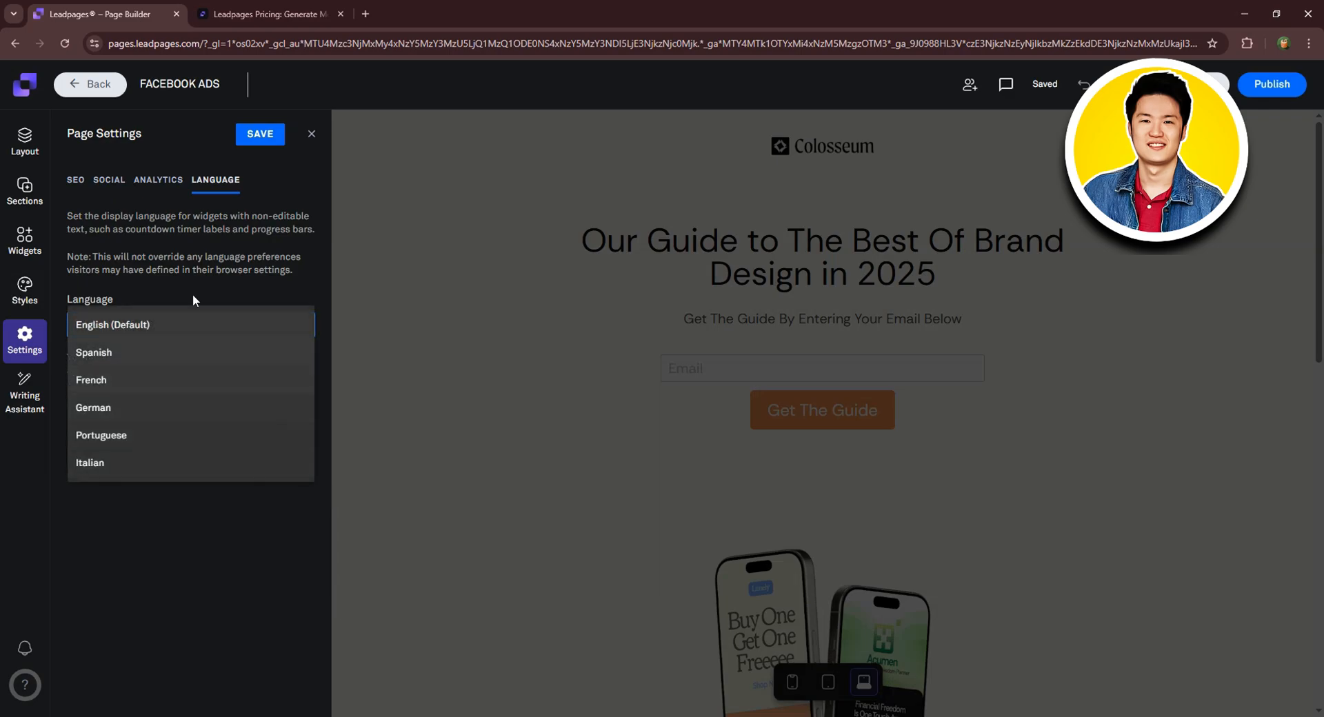
{"action": "left_click", "coordinate": [25, 390]}
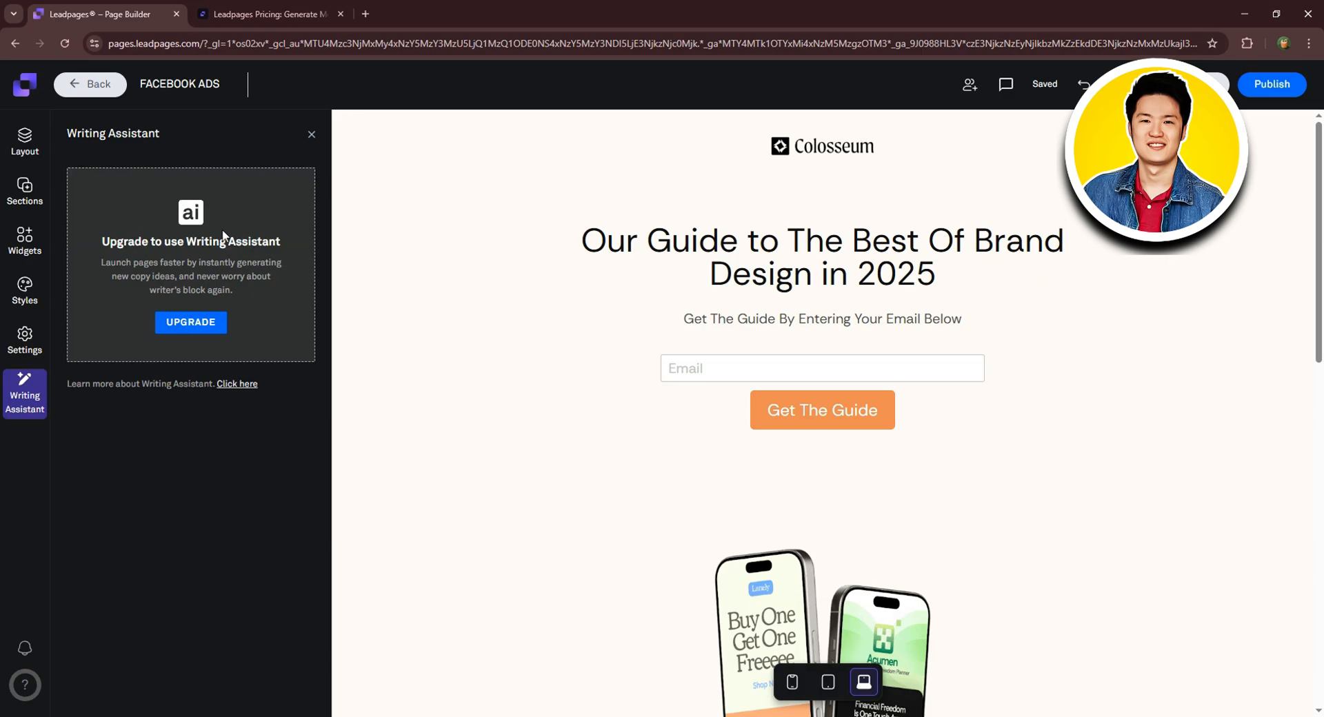
Select the header logo and upload logo.png from the cosmo folder as its replacement image.
{"action": "left_click", "coordinate": [311, 137]}
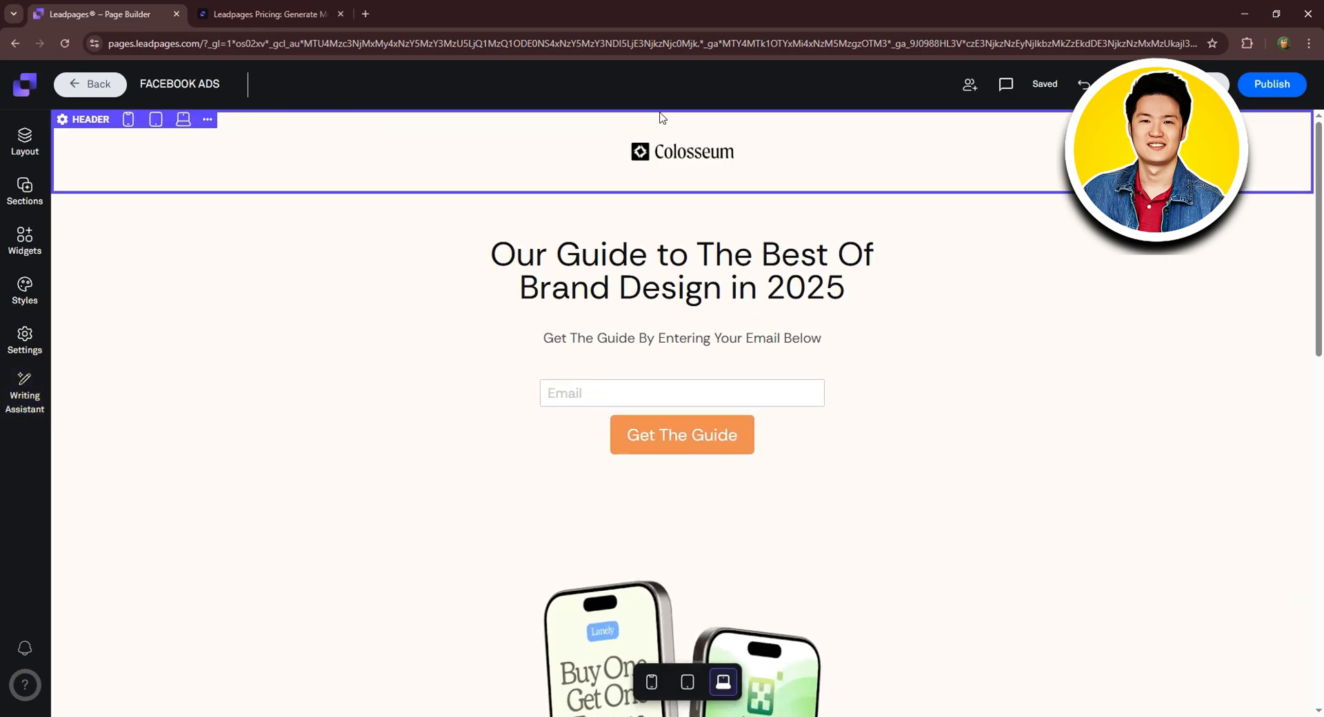
{"action": "left_click", "coordinate": [656, 149]}
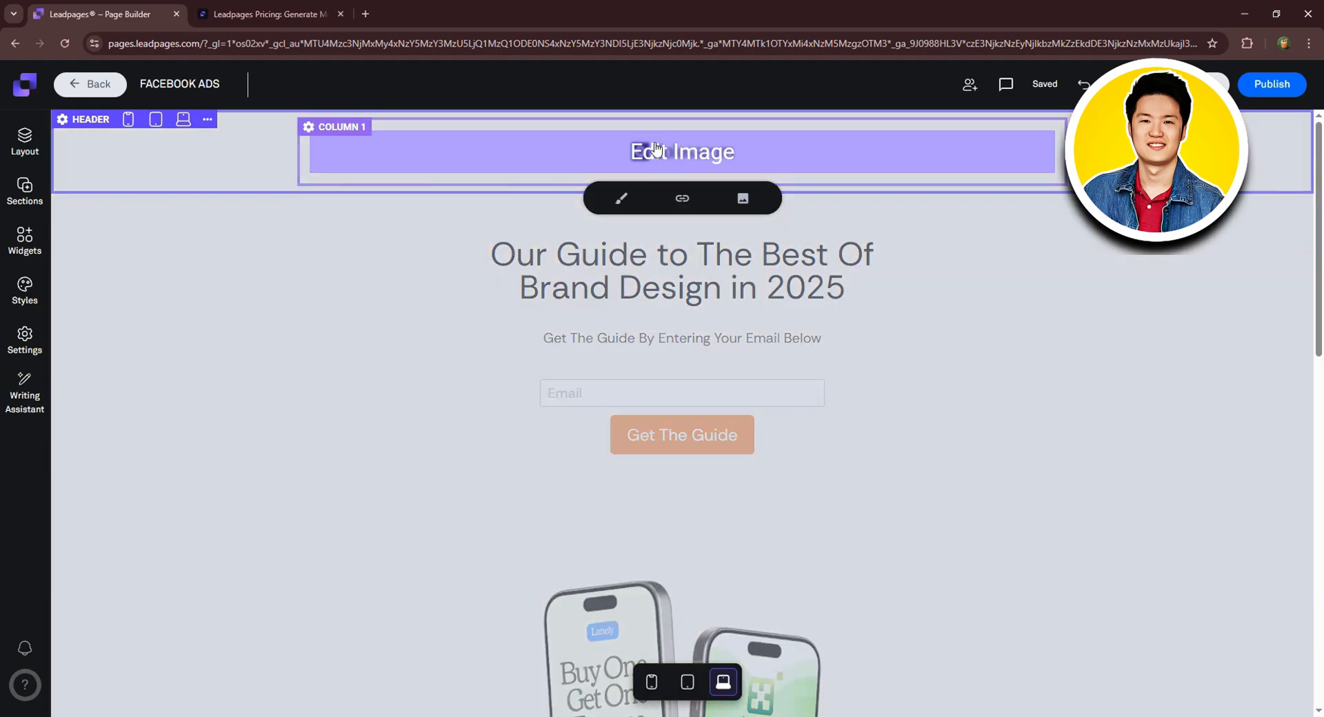
{"action": "left_click", "coordinate": [746, 198]}
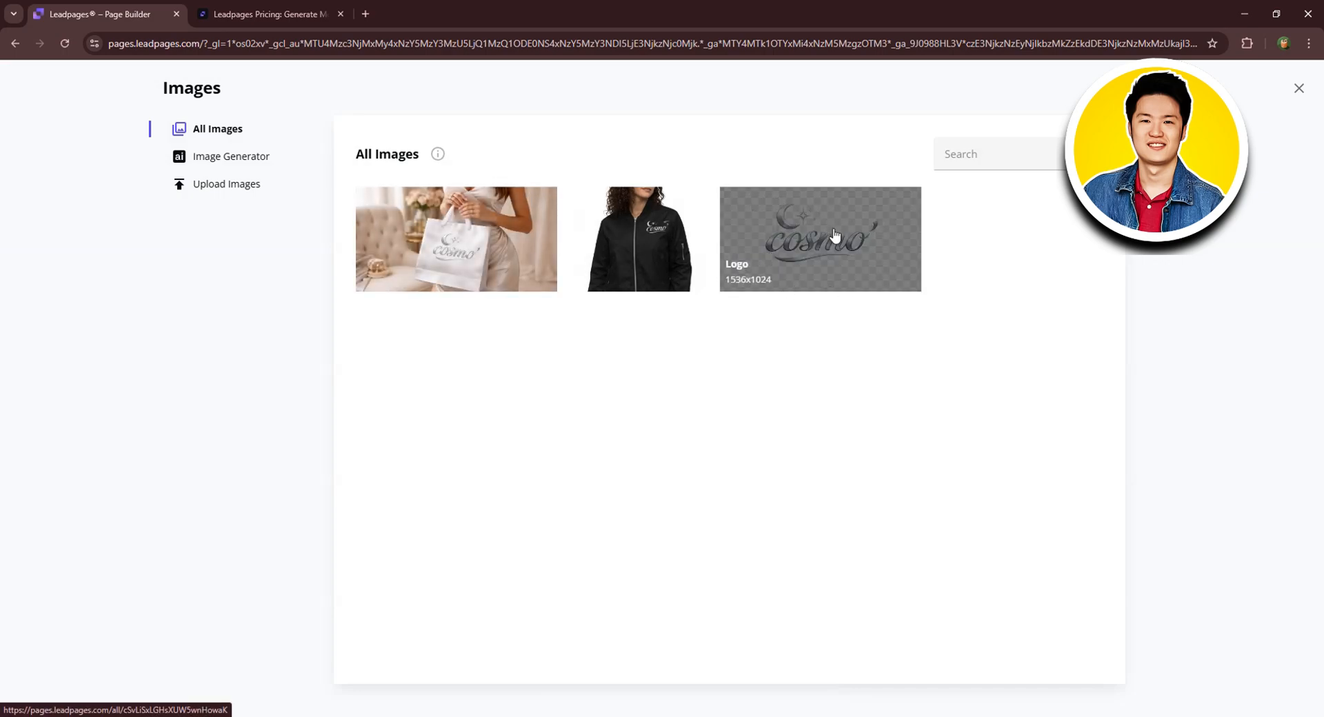
{"action": "left_click", "coordinate": [238, 189]}
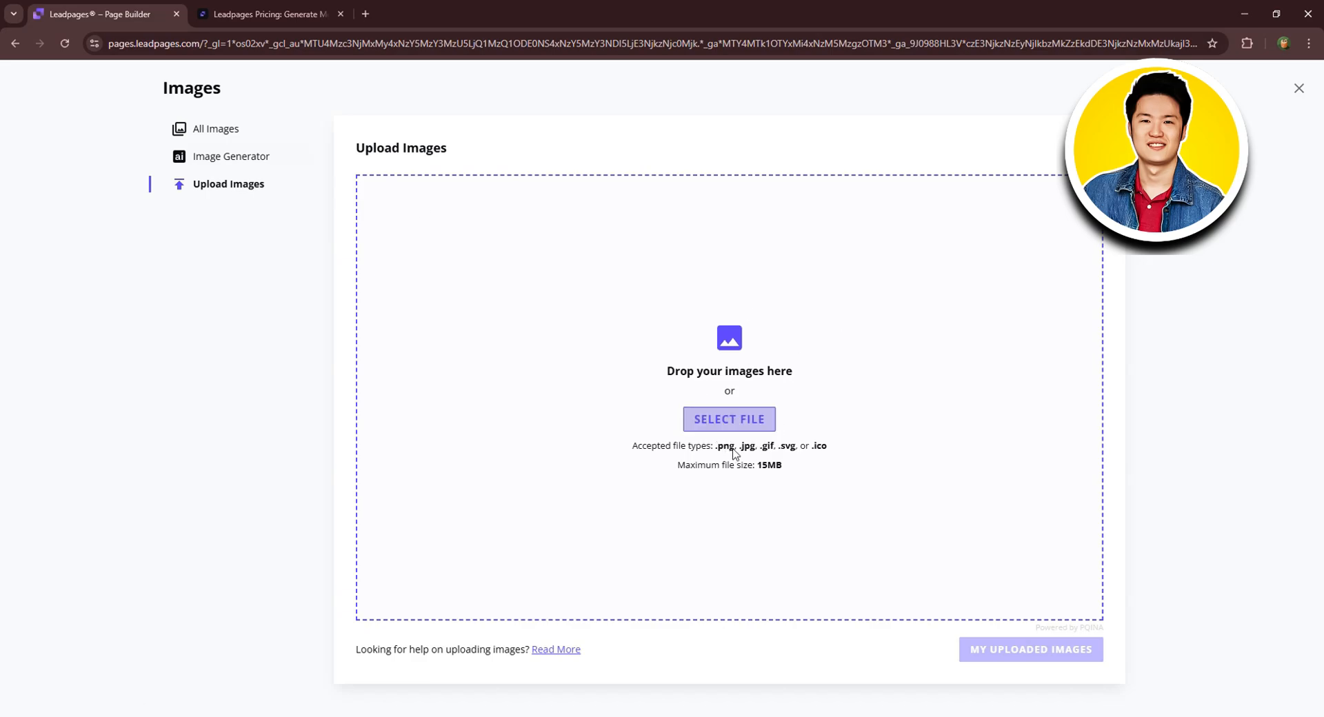
{"action": "left_click", "coordinate": [755, 416]}
{"action": "left_click", "coordinate": [307, 112]}
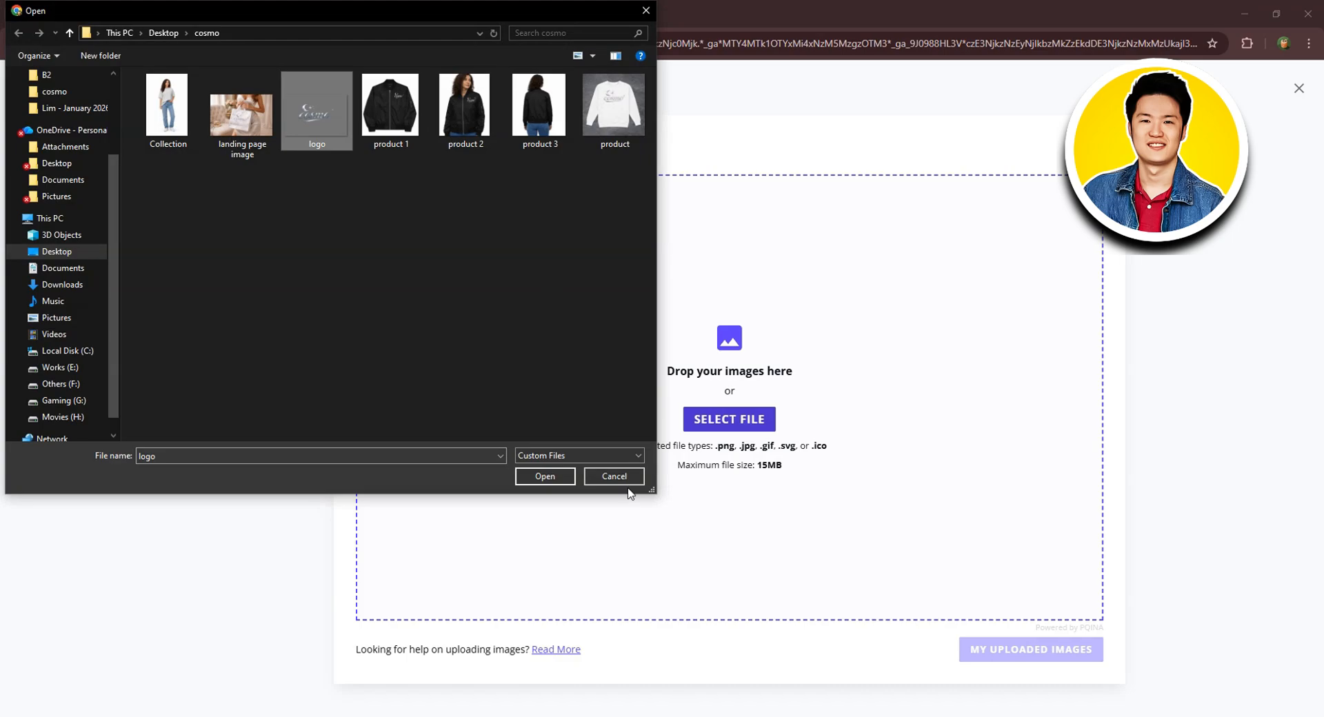
{"action": "left_click", "coordinate": [553, 476]}
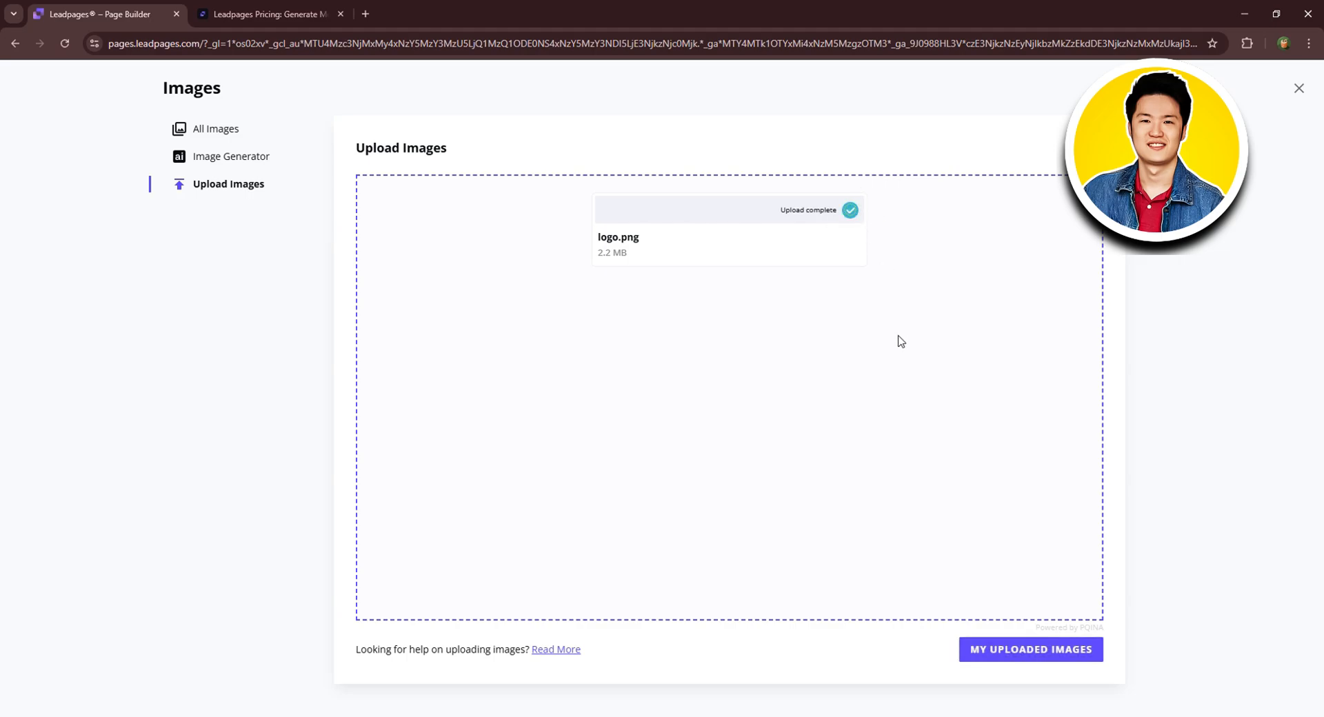
{"action": "left_click", "coordinate": [1026, 660]}
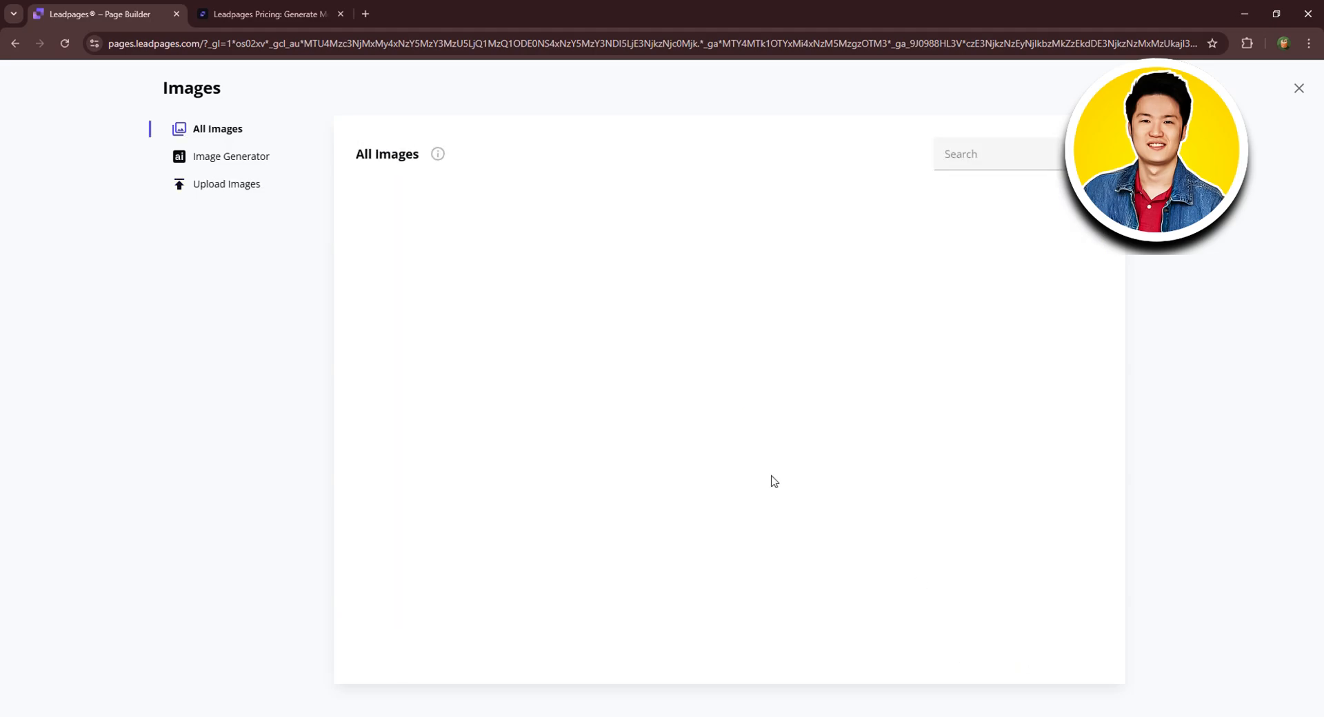
Name the uploaded logo.png 'Cosmo' and insert it into the header in place of the Colosseum logo.
{"action": "left_click", "coordinate": [484, 228]}
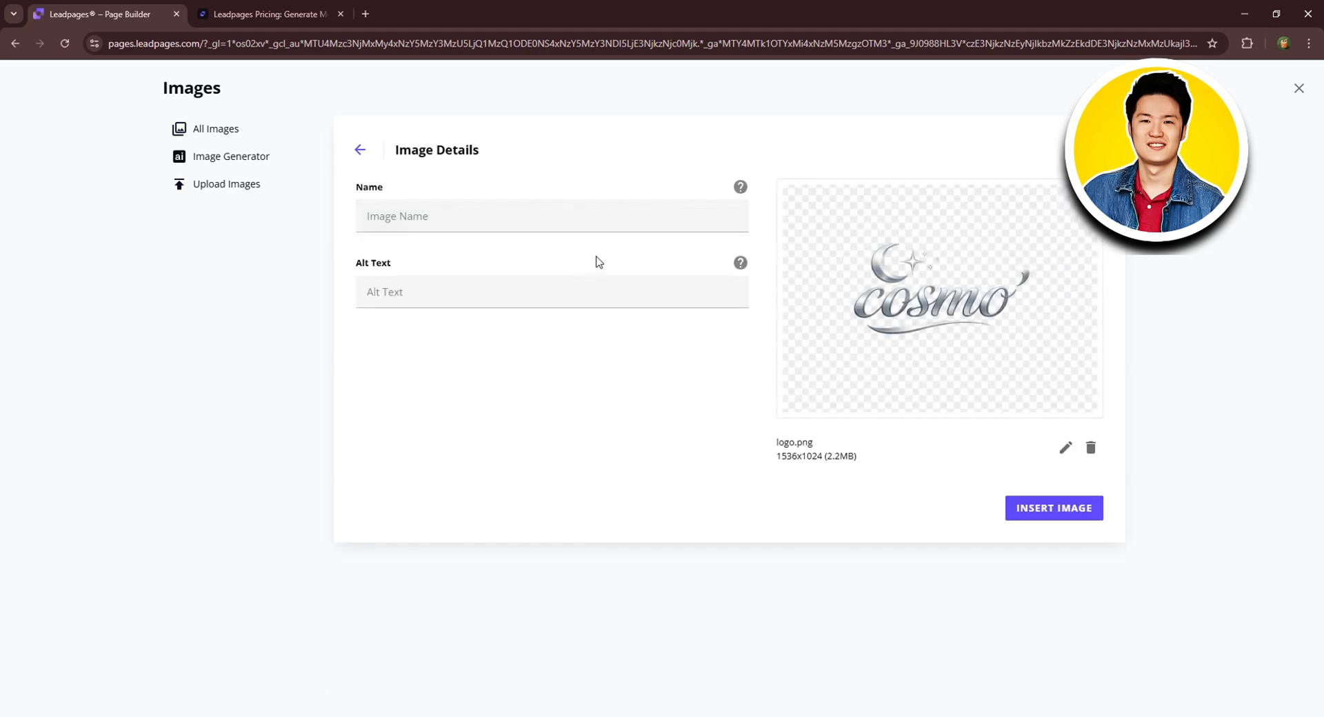
{"action": "left_click", "coordinate": [528, 207]}
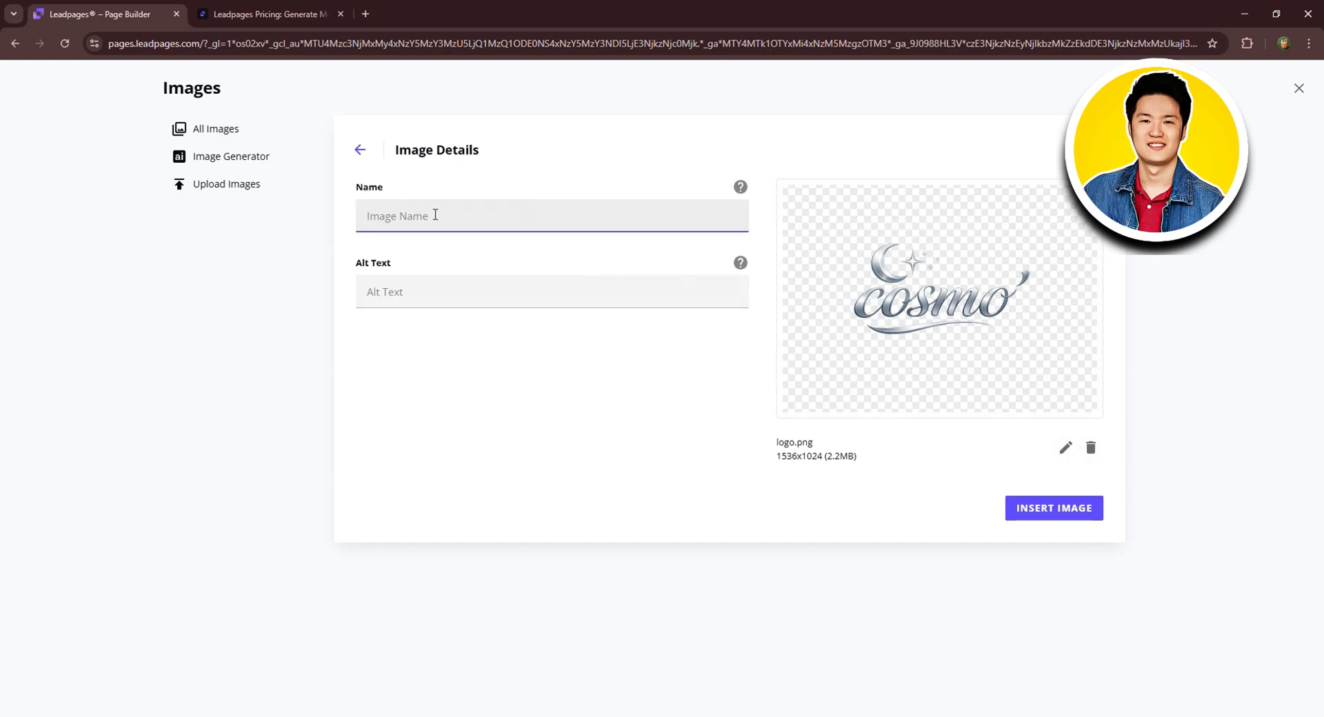
{"action": "type", "text": "cosm"}
{"action": "left_click", "coordinate": [407, 282]}
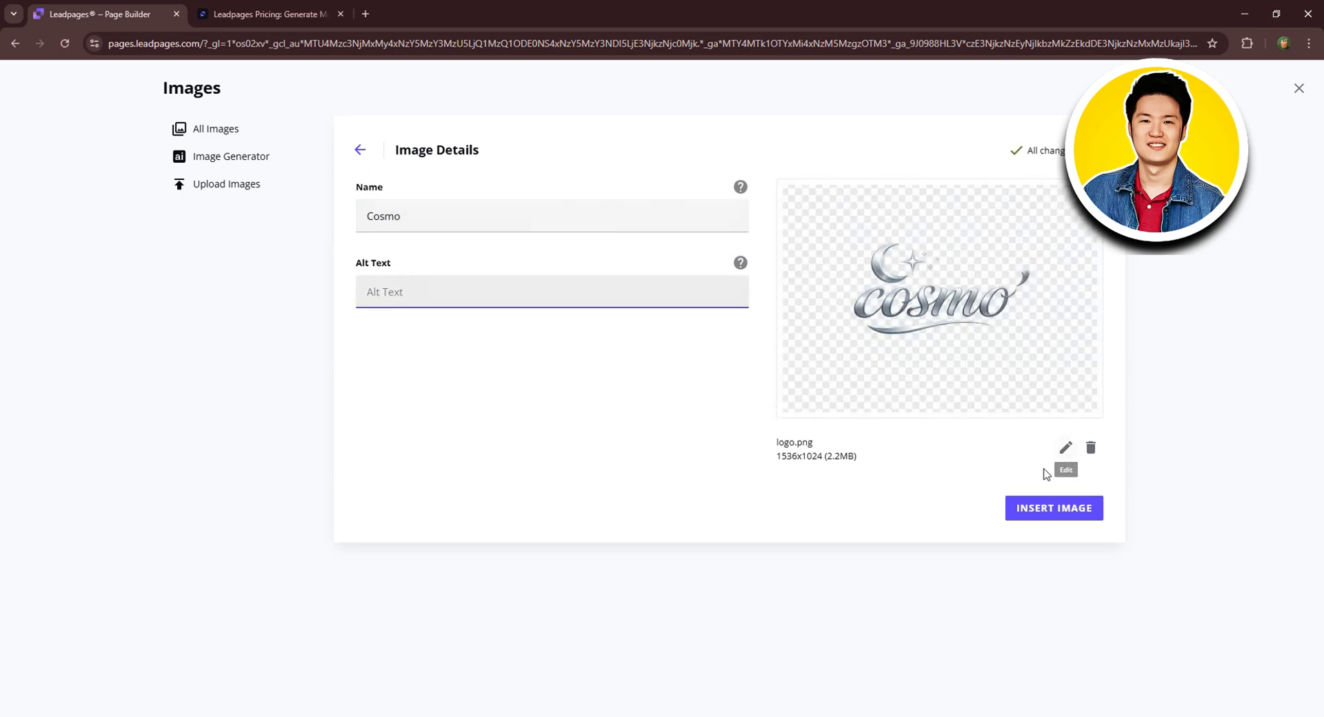
{"action": "left_click", "coordinate": [1061, 510]}
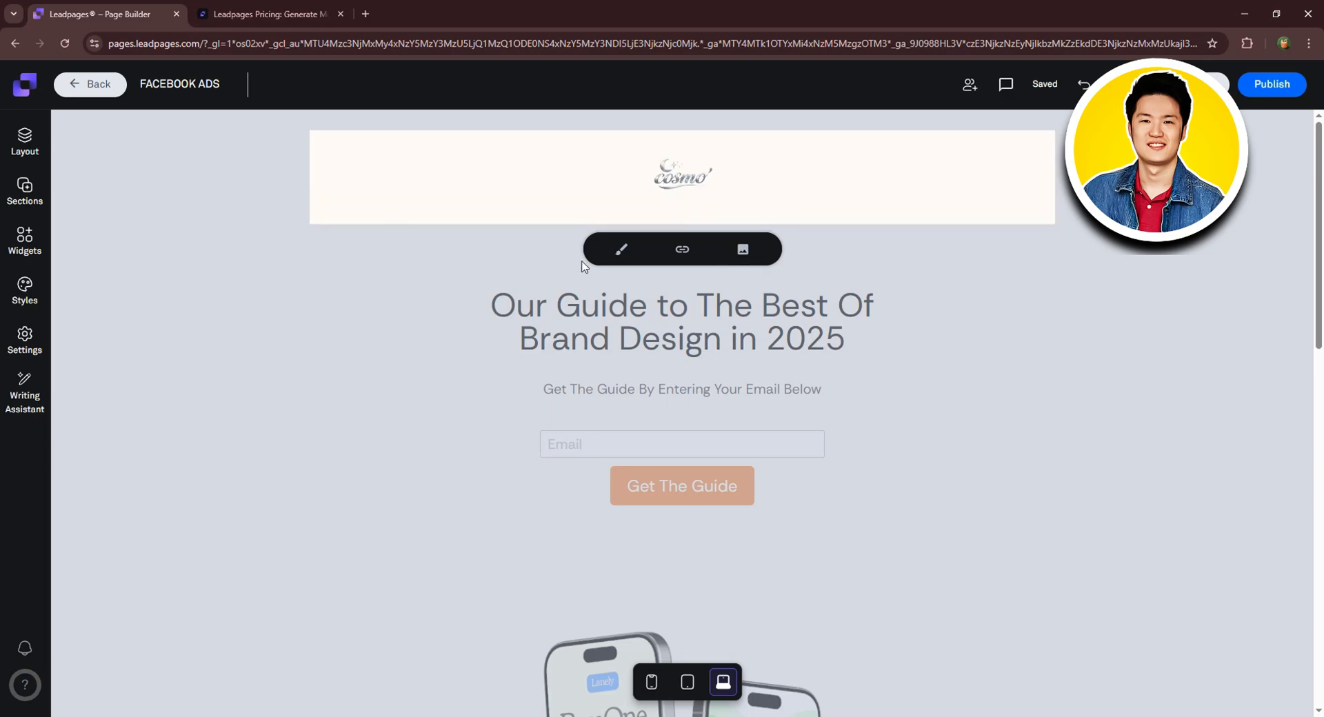
Change the logo's max width from 150 to 300.
{"action": "left_click", "coordinate": [620, 250]}
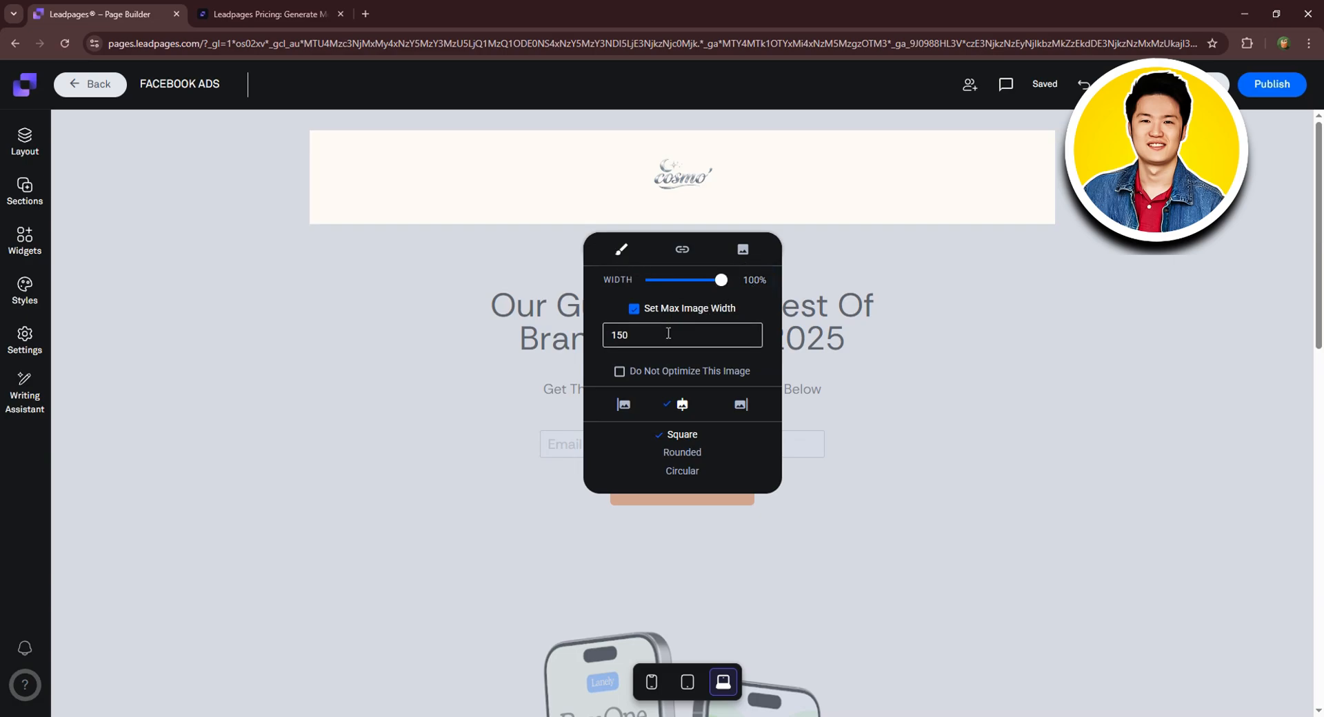
{"action": "key", "text": "Down"}
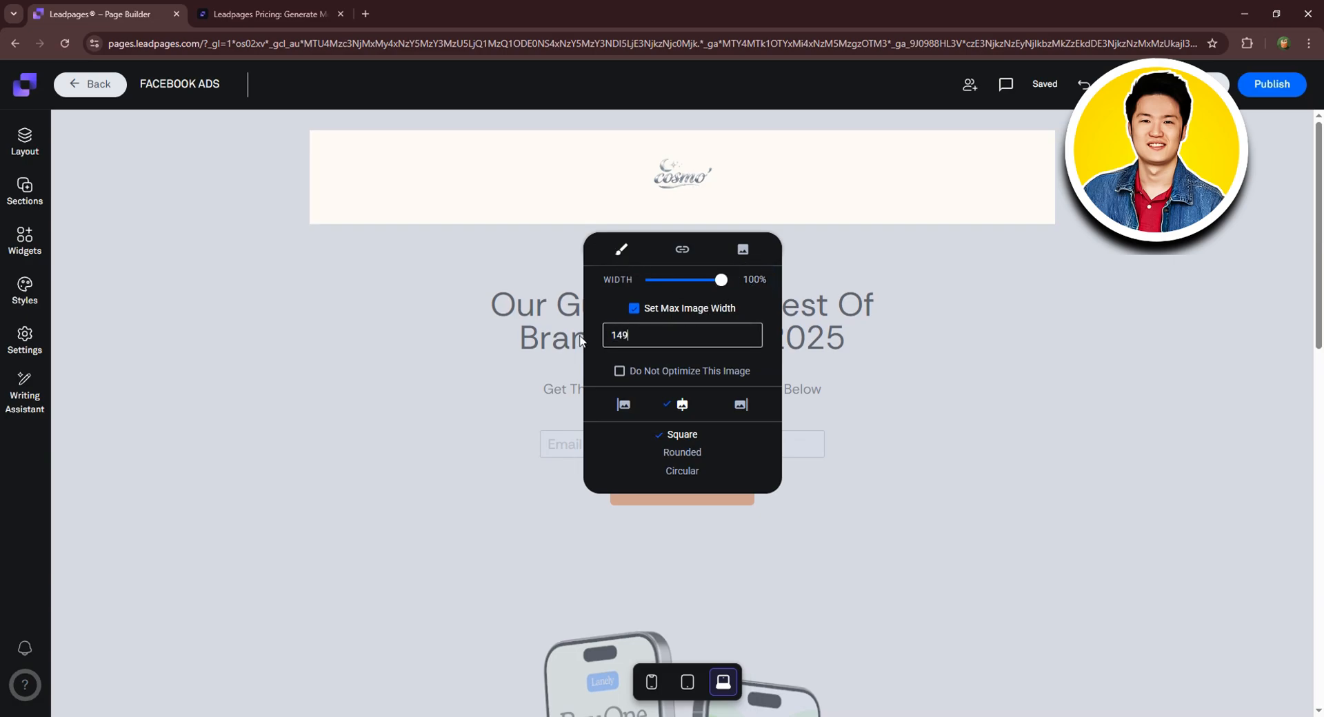
{"action": "key", "text": "BackSpace"}
{"action": "key", "text": "BackSpace"}
{"action": "key", "text": "BackSpace"}
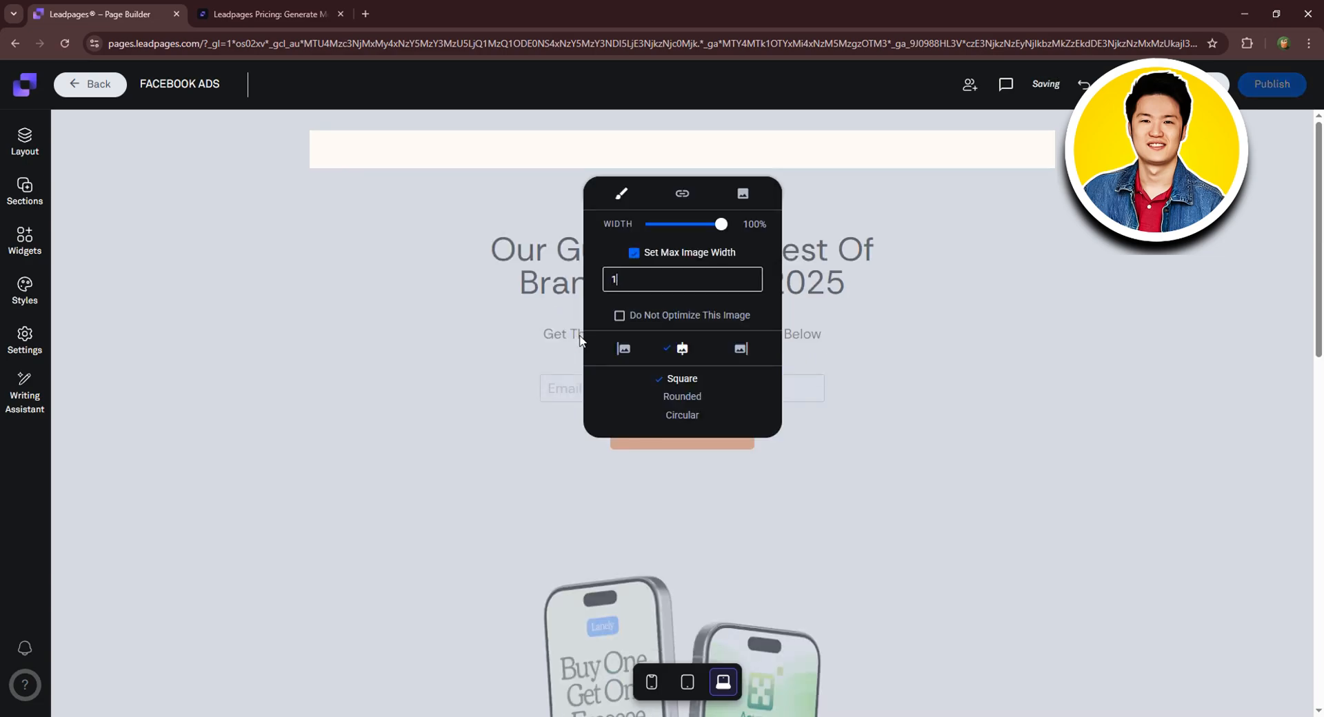
{"action": "type", "text": "0"}
{"action": "type", "text": "20"}
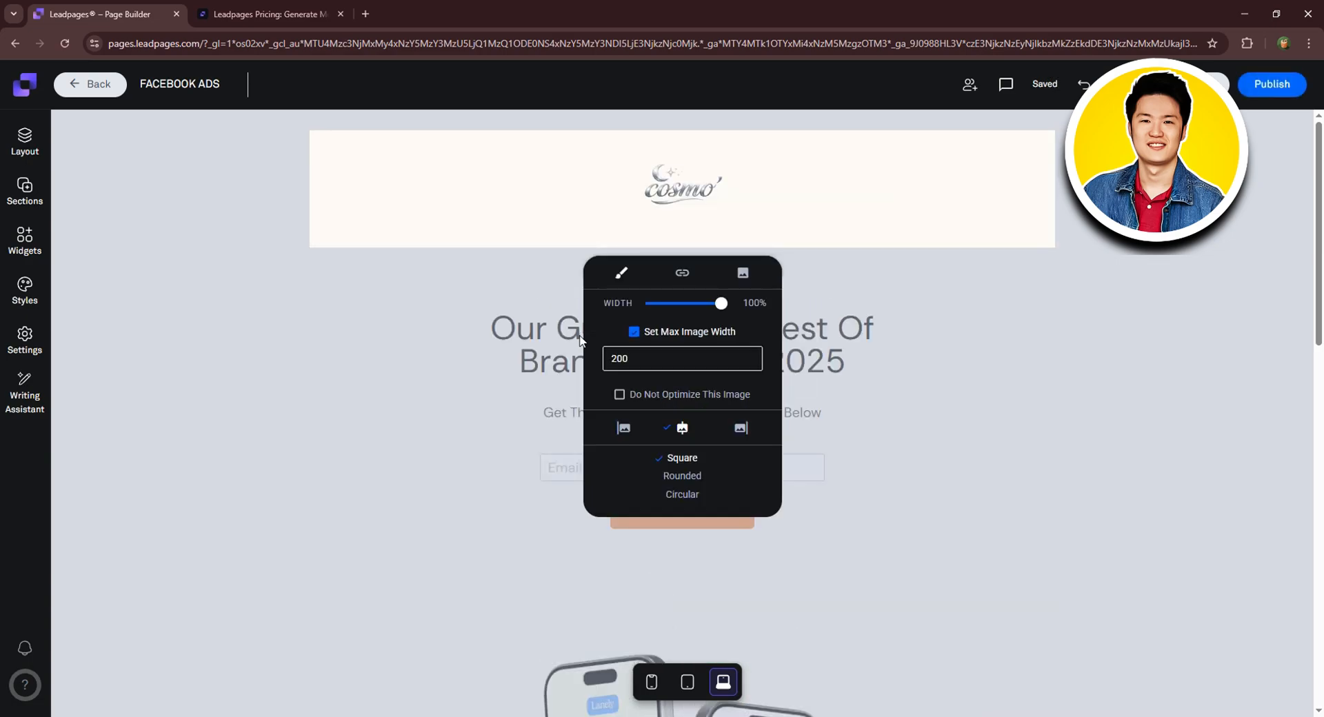
{"action": "type", "text": "0"}
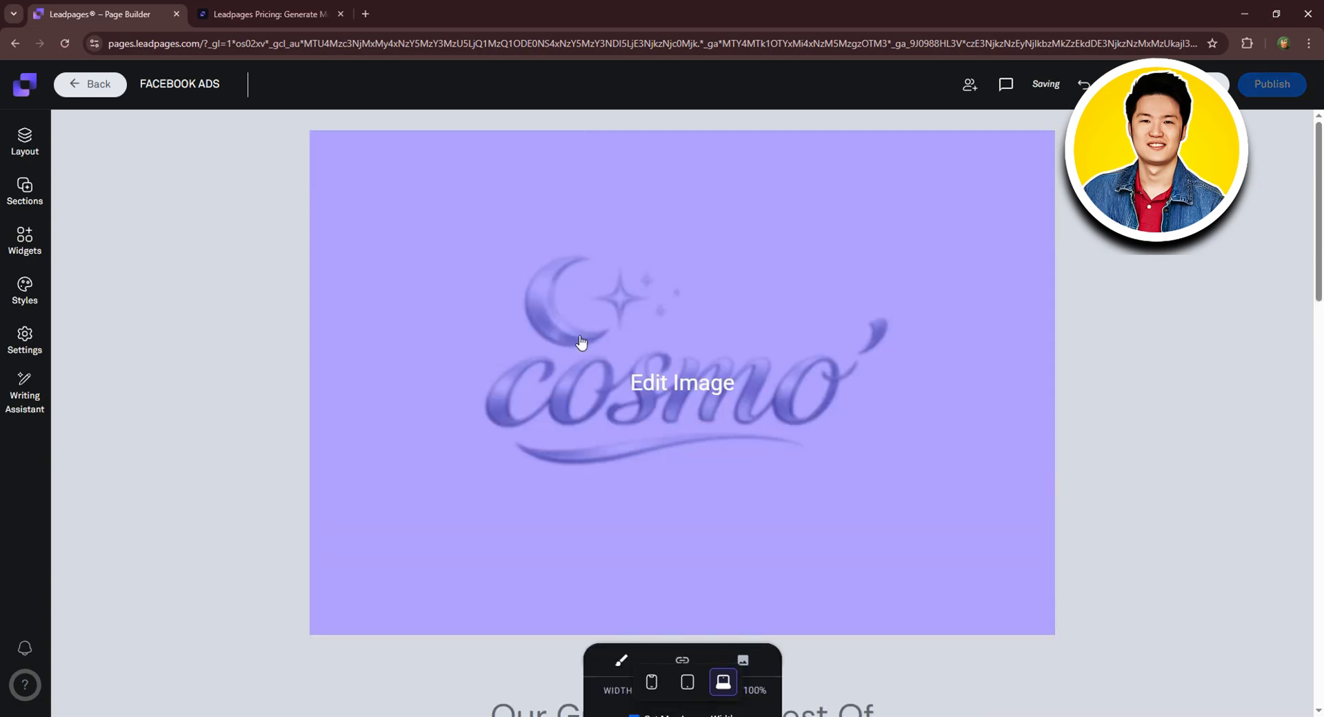
{"action": "key", "text": "BackSpace"}
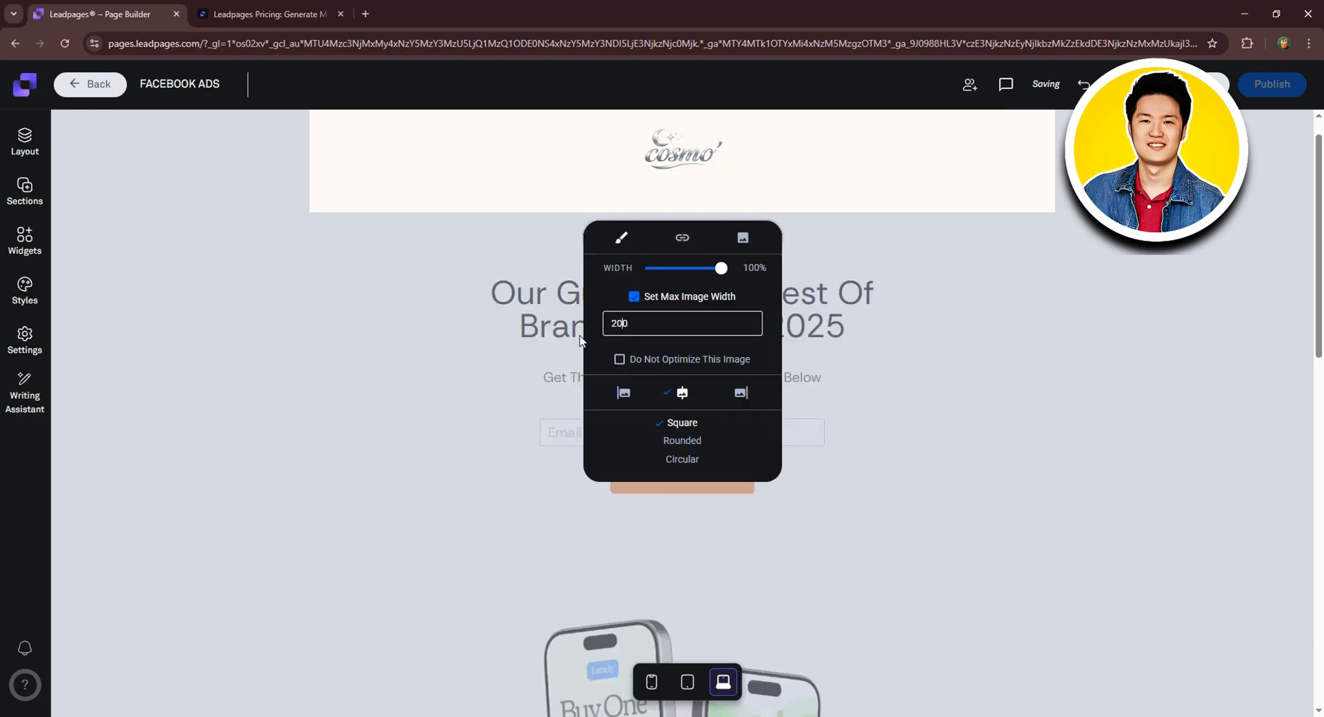
{"action": "key", "text": "BackSpace"}
{"action": "type", "text": "3"}
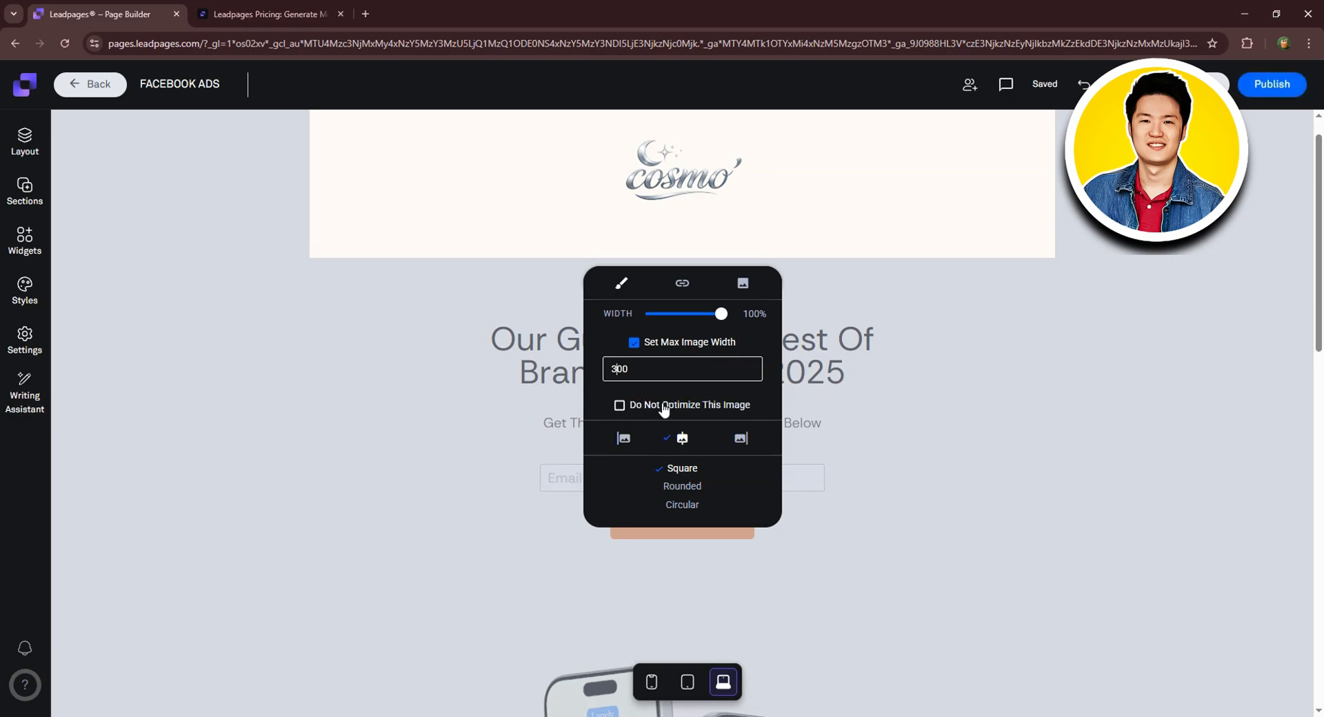
{"action": "left_click", "coordinate": [665, 409]}
Keep the logo centre-aligned and give it Rounded corners with radius 15.
{"action": "left_click", "coordinate": [624, 439]}
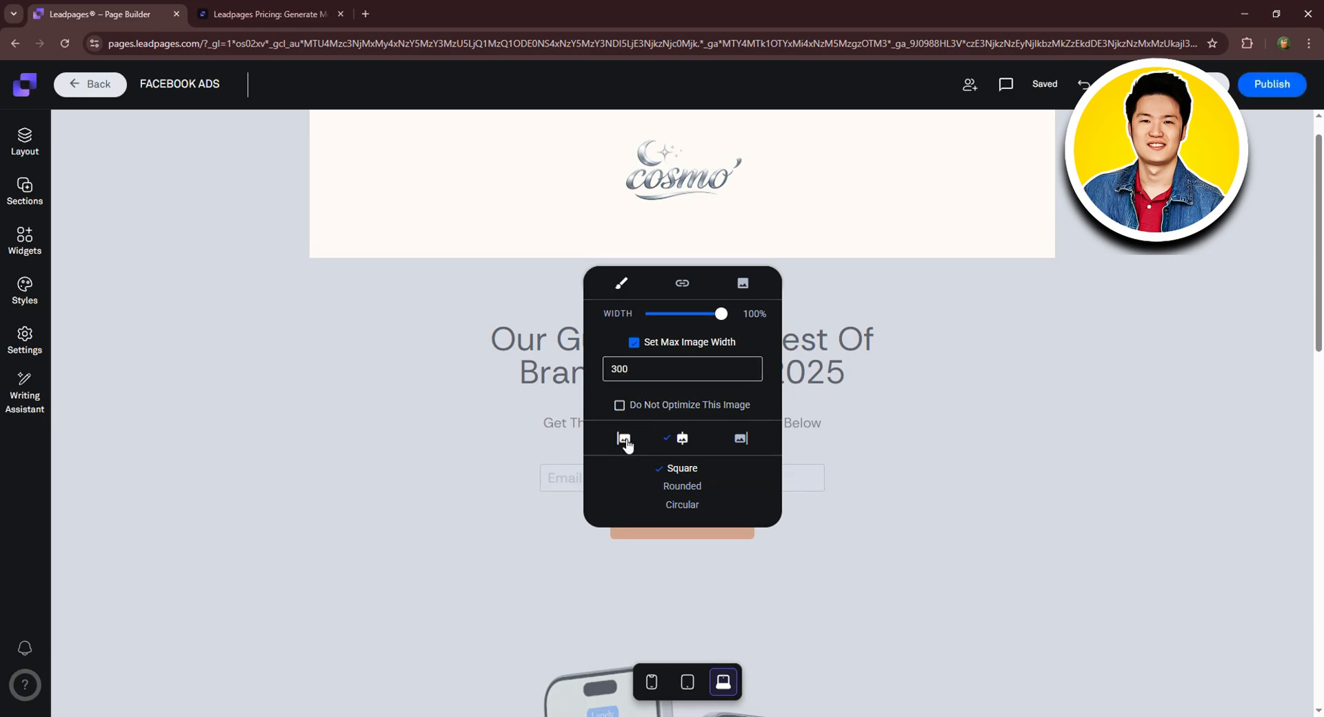
{"action": "left_click", "coordinate": [689, 440]}
{"action": "left_click", "coordinate": [738, 442]}
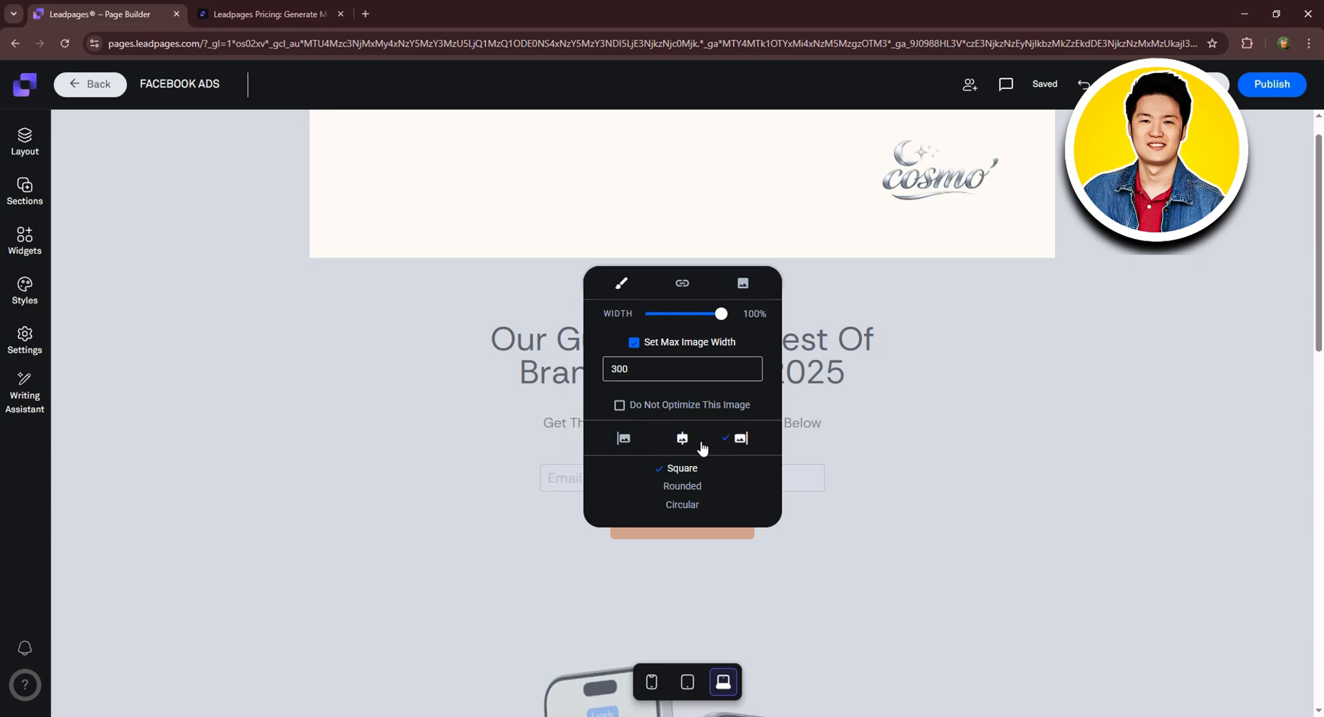
{"action": "left_click", "coordinate": [698, 449]}
{"action": "left_click", "coordinate": [691, 488]}
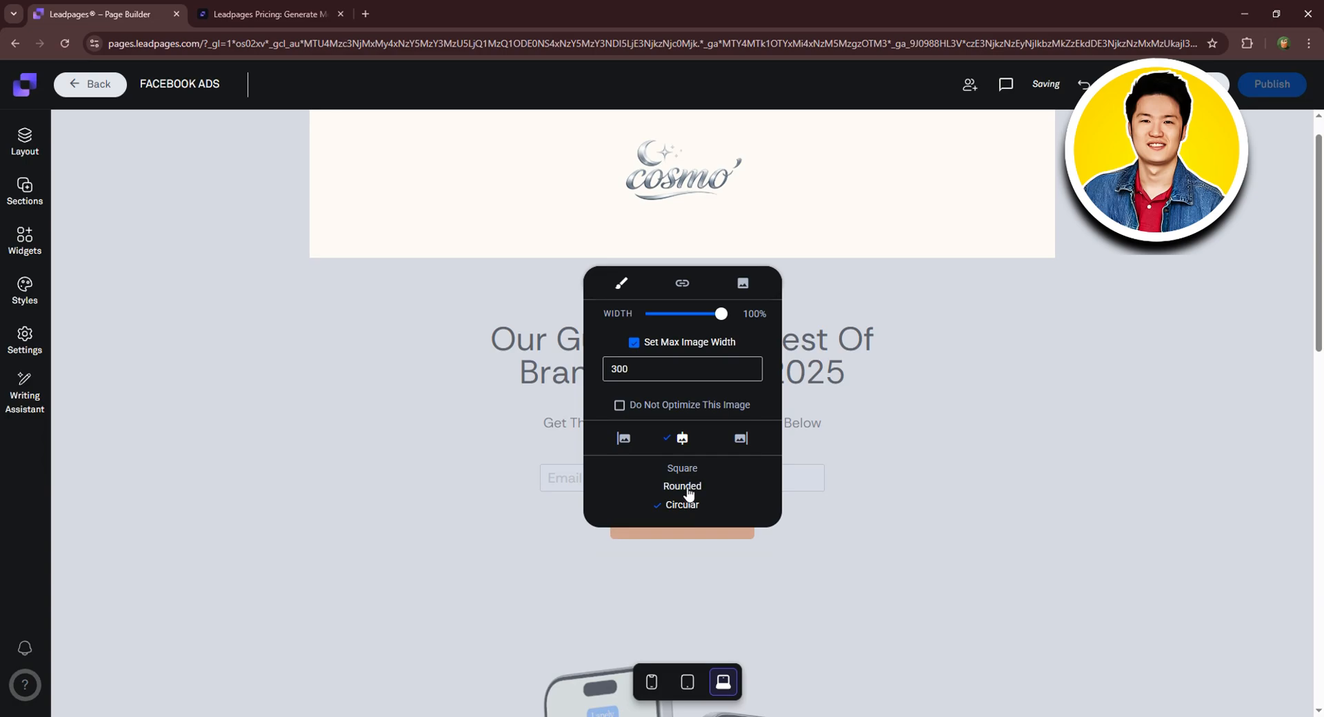
{"action": "mouse_move", "coordinate": [661, 533]}
{"action": "left_mouse_down"}
{"action": "mouse_move", "coordinate": [721, 533]}
{"action": "mouse_move", "coordinate": [676, 533]}
{"action": "left_mouse_up"}
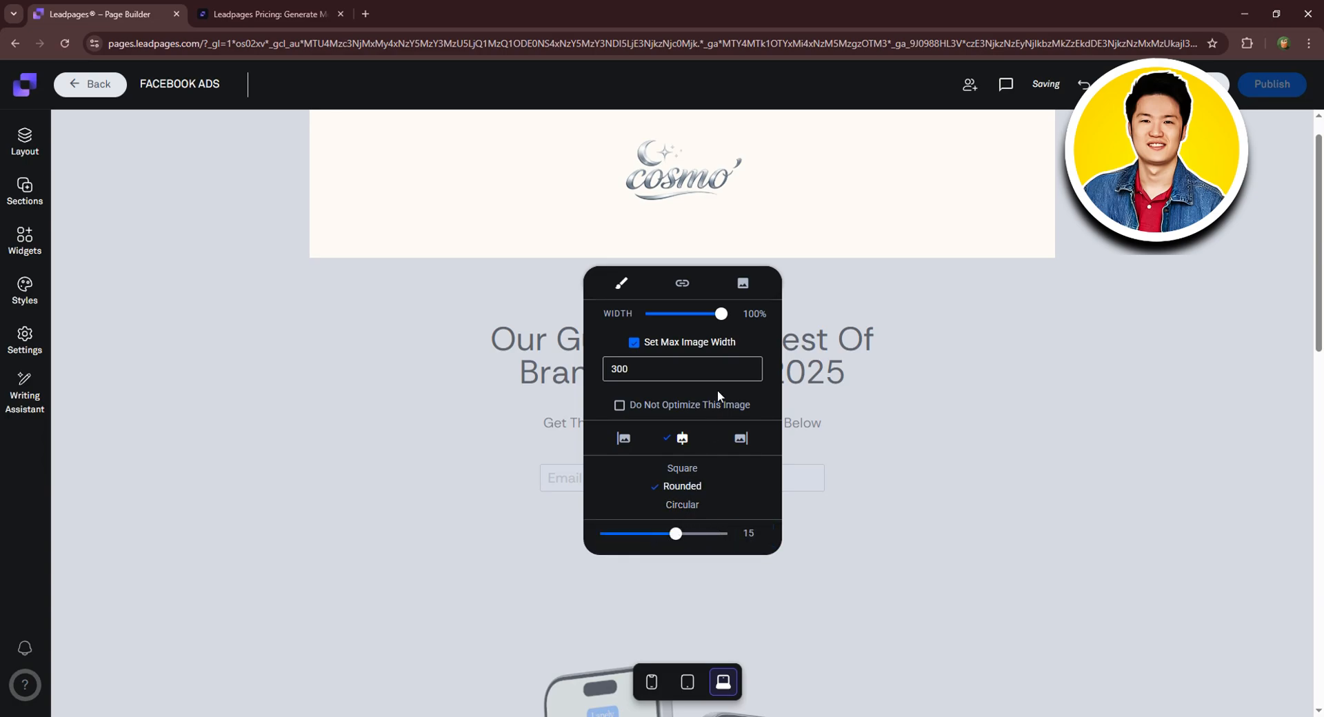
{"action": "left_click", "coordinate": [962, 314]}
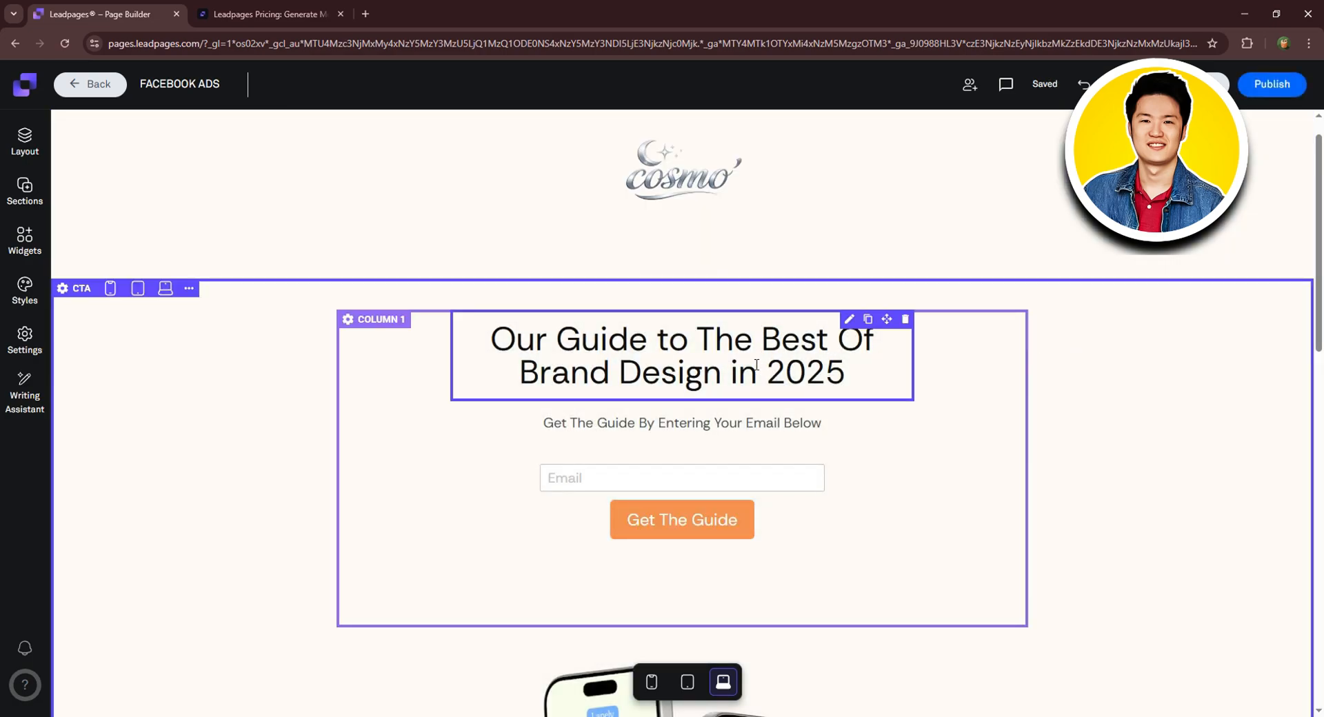
Paste the title 'Wear the Look. Own the Moment.' from the notes over the hero headline.
{"action": "left_click", "coordinate": [747, 350]}
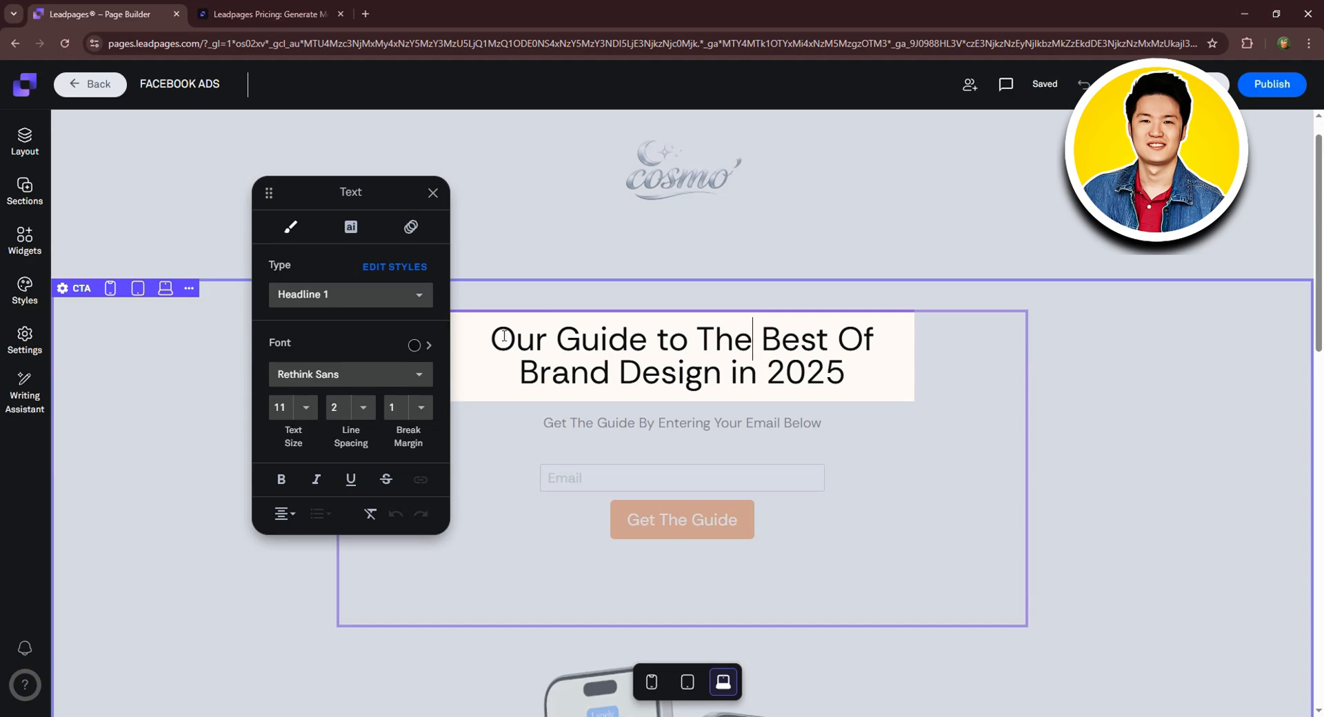
{"action": "key", "text": "alt+Tab"}
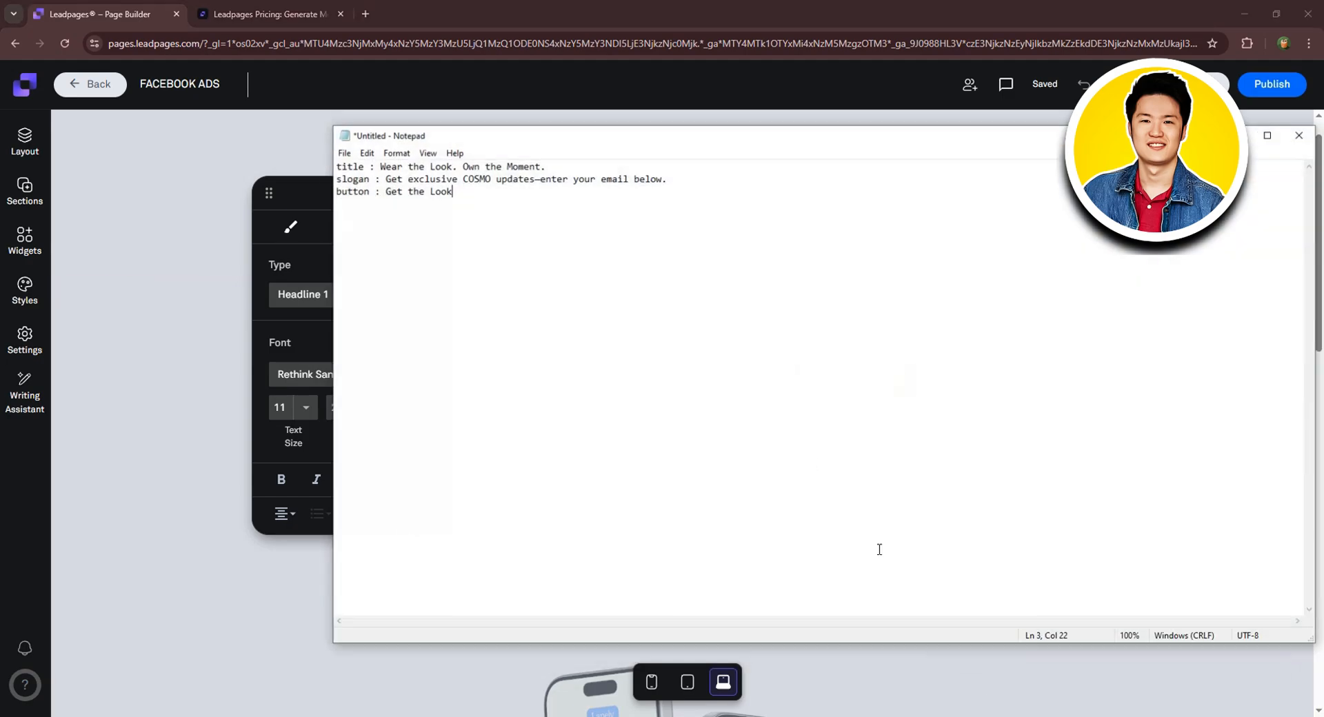
{"action": "left_click_drag", "start_coordinate": [378, 169], "coordinate": [610, 163]}
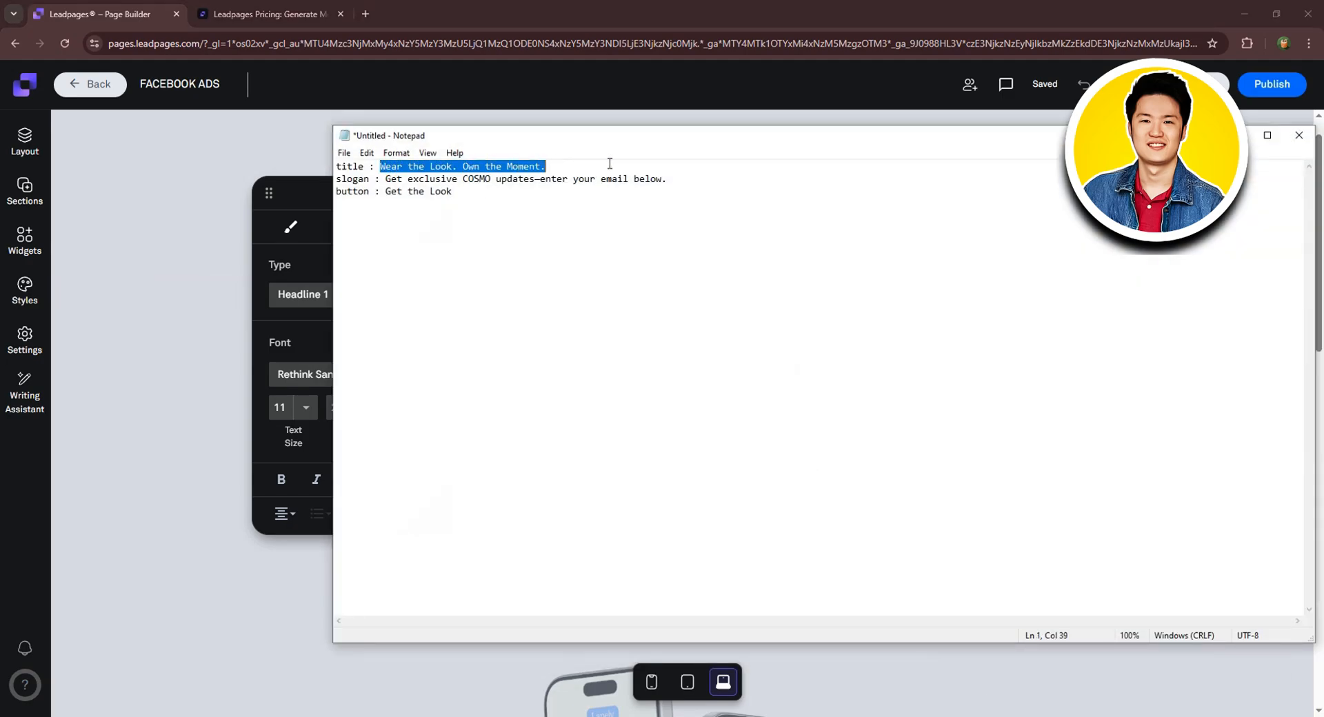
{"action": "key", "text": "ctrl+c"}
{"action": "key", "text": "alt+Tab"}
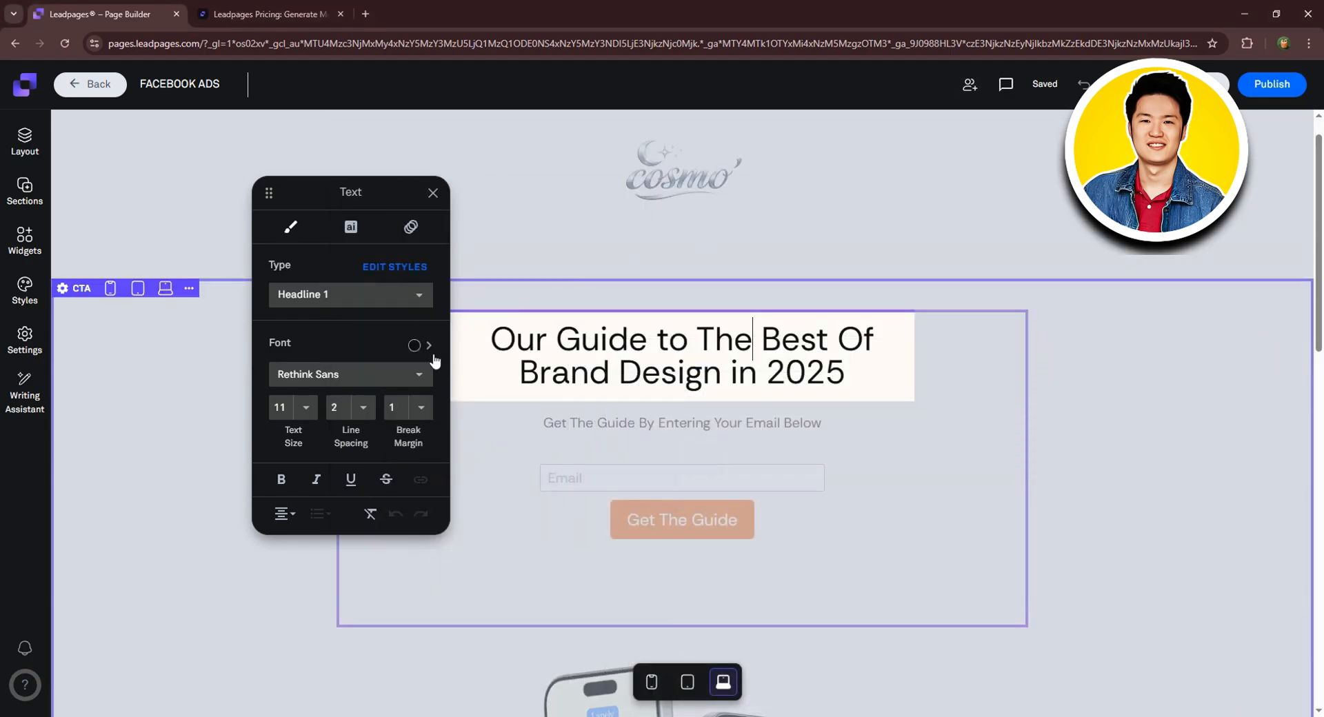
{"action": "left_click_drag", "start_coordinate": [493, 337], "coordinate": [884, 412]}
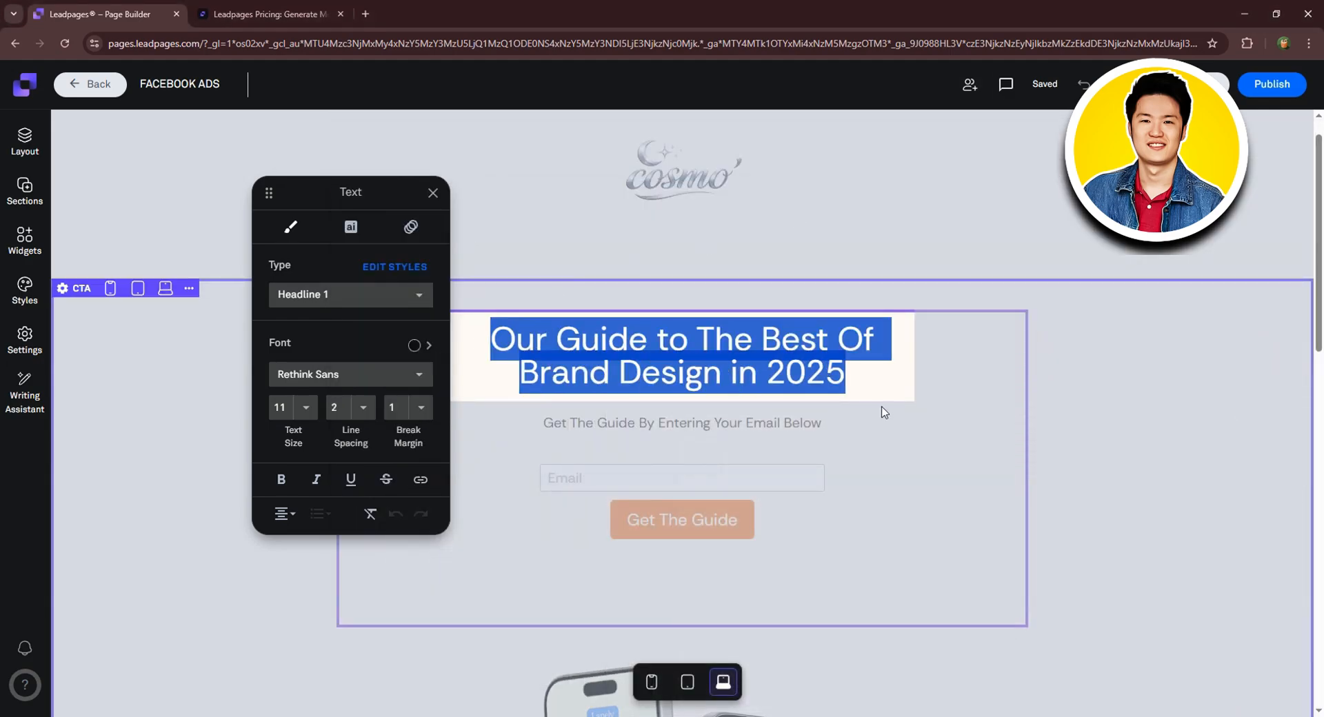
{"action": "key", "text": "ctrl+v"}
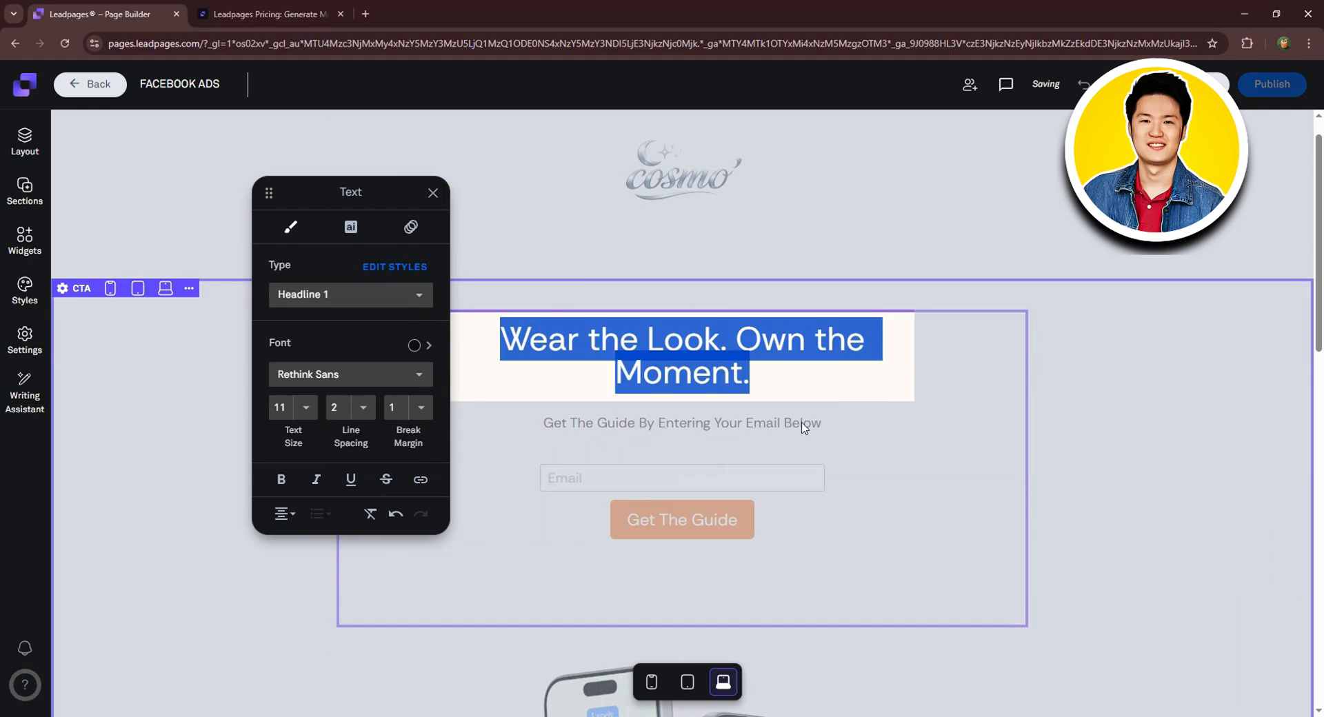
{"action": "left_click", "coordinate": [831, 383]}
{"action": "triple_click", "coordinate": [771, 374]}
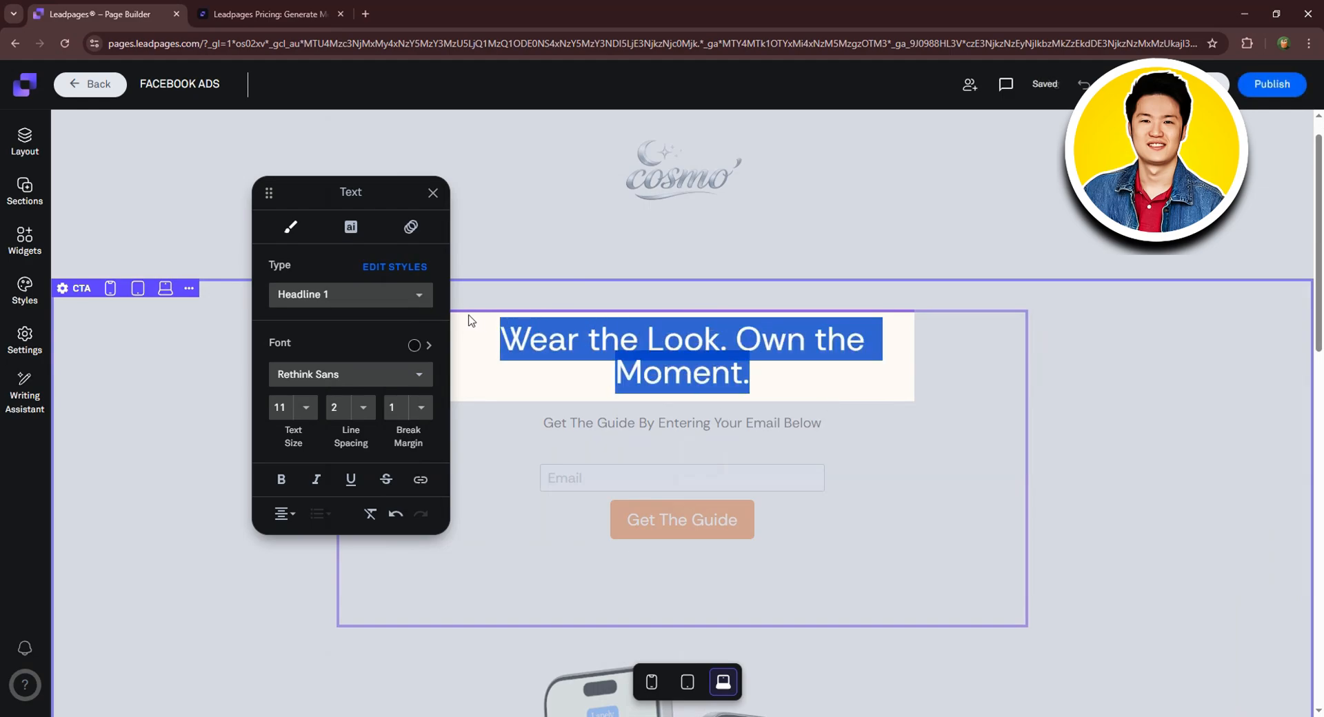
Set the hero headline font to Times New Roman.
{"action": "left_click", "coordinate": [376, 269]}
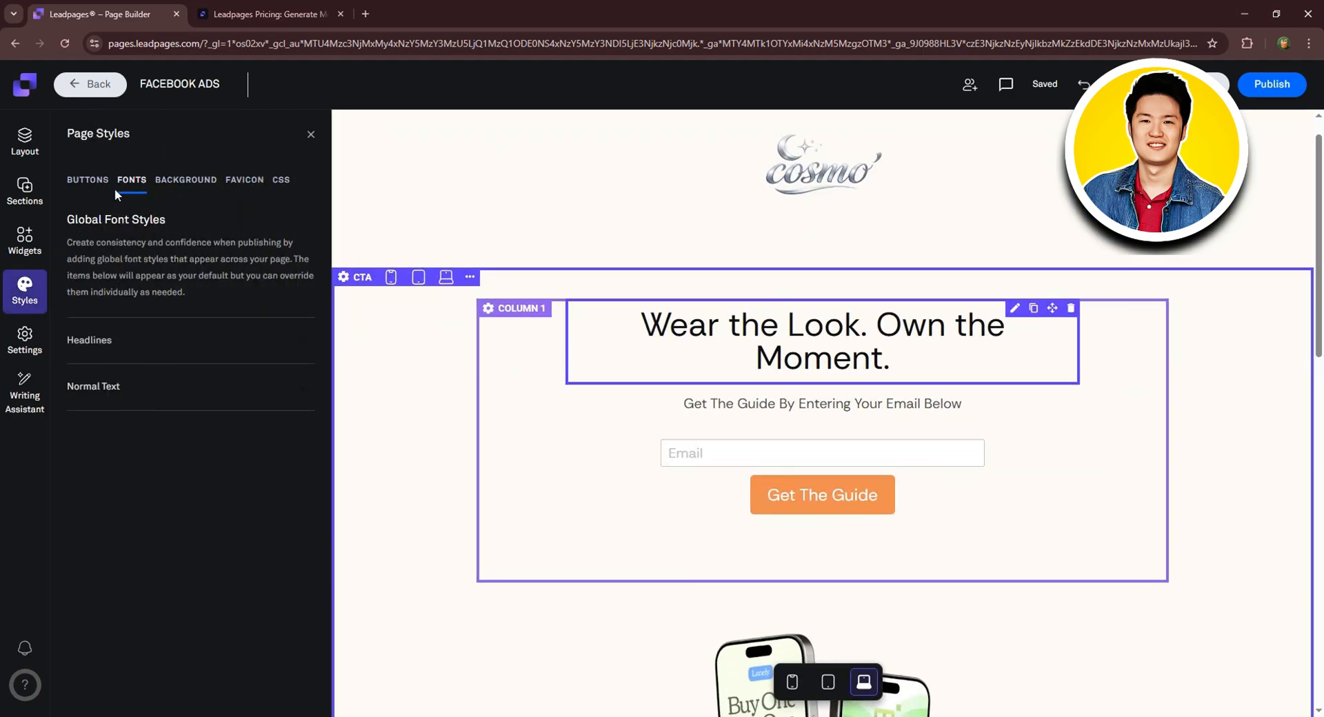
{"action": "left_click", "coordinate": [824, 337]}
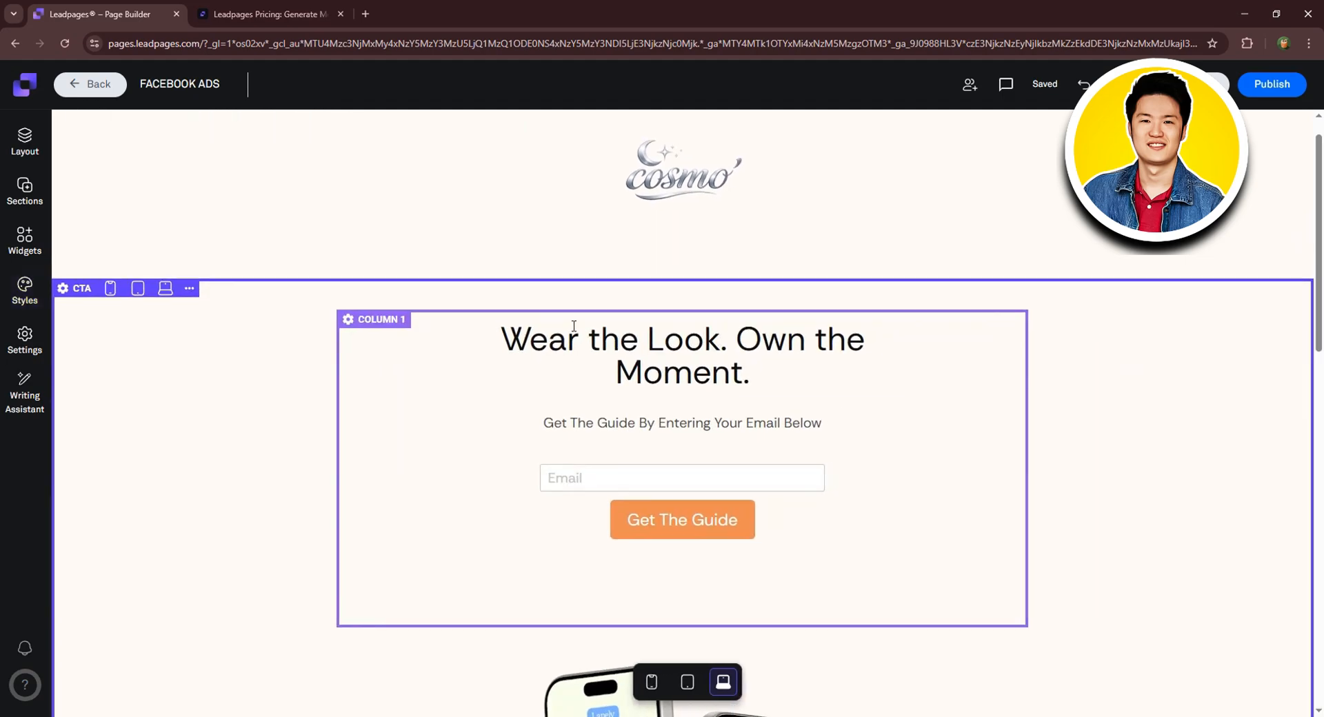
{"action": "left_click", "coordinate": [417, 376]}
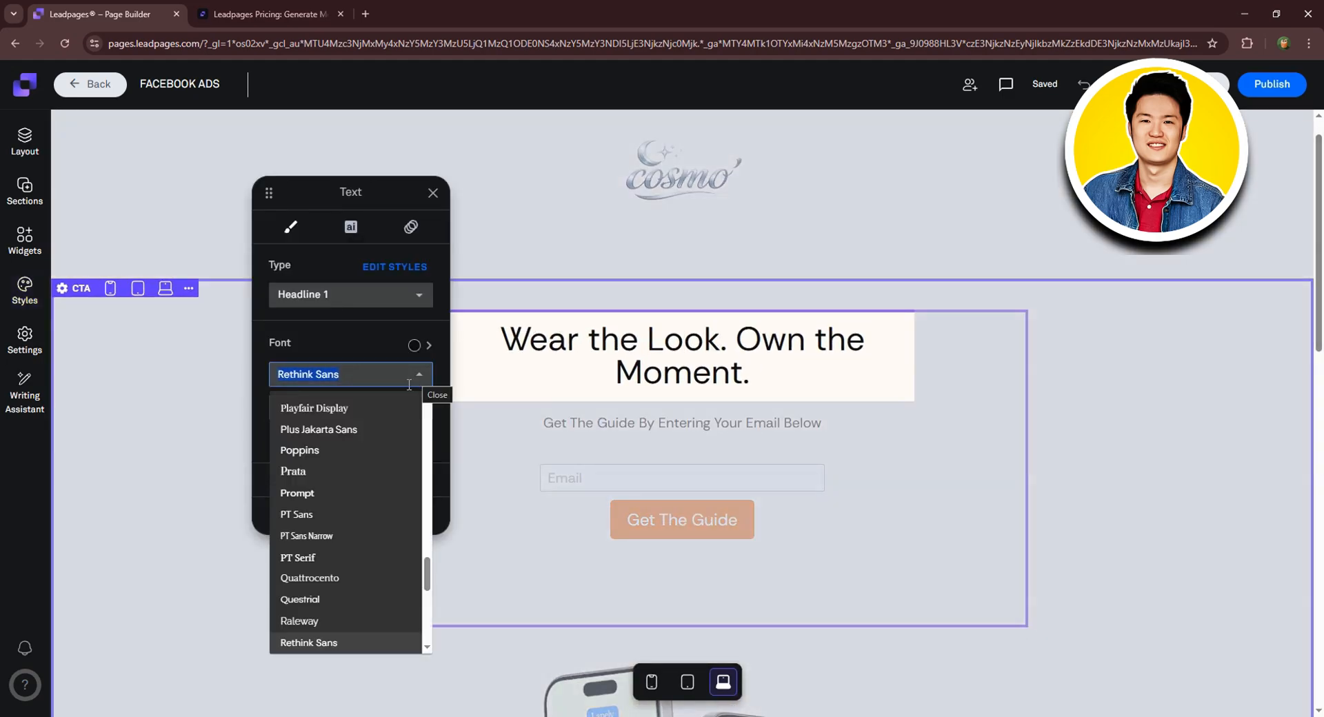
{"action": "scroll", "coordinate": [366, 442], "scroll_direction": "down", "scroll_amount": 3}
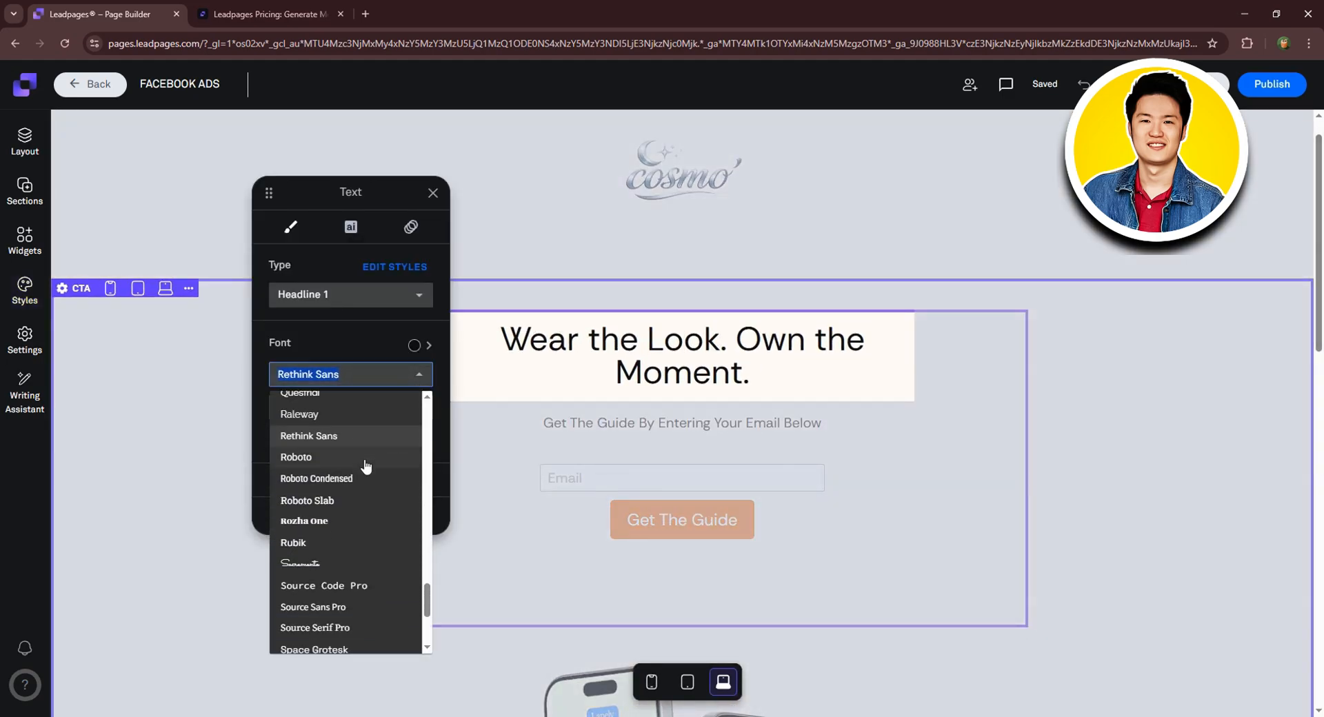
{"action": "scroll", "coordinate": [363, 472], "scroll_direction": "down", "scroll_amount": 3}
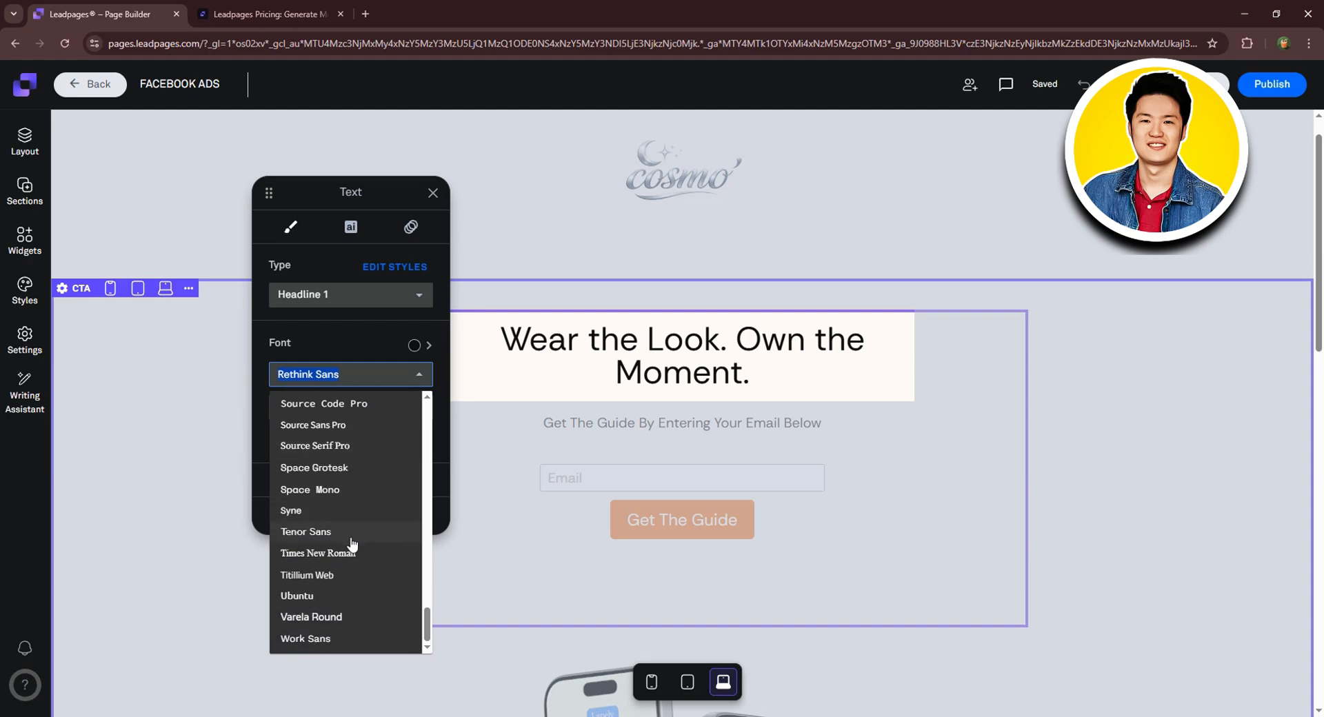
{"action": "left_click", "coordinate": [323, 553]}
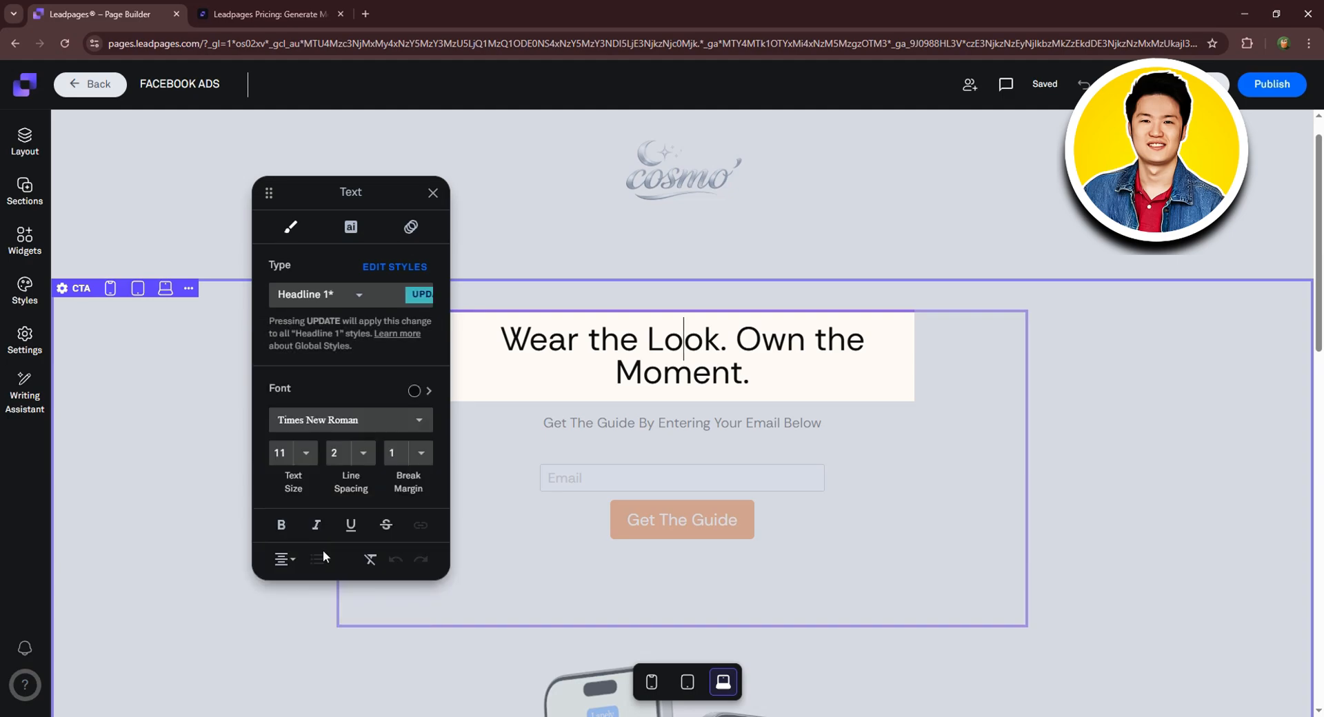
{"action": "left_click_drag", "start_coordinate": [755, 376], "coordinate": [474, 356]}
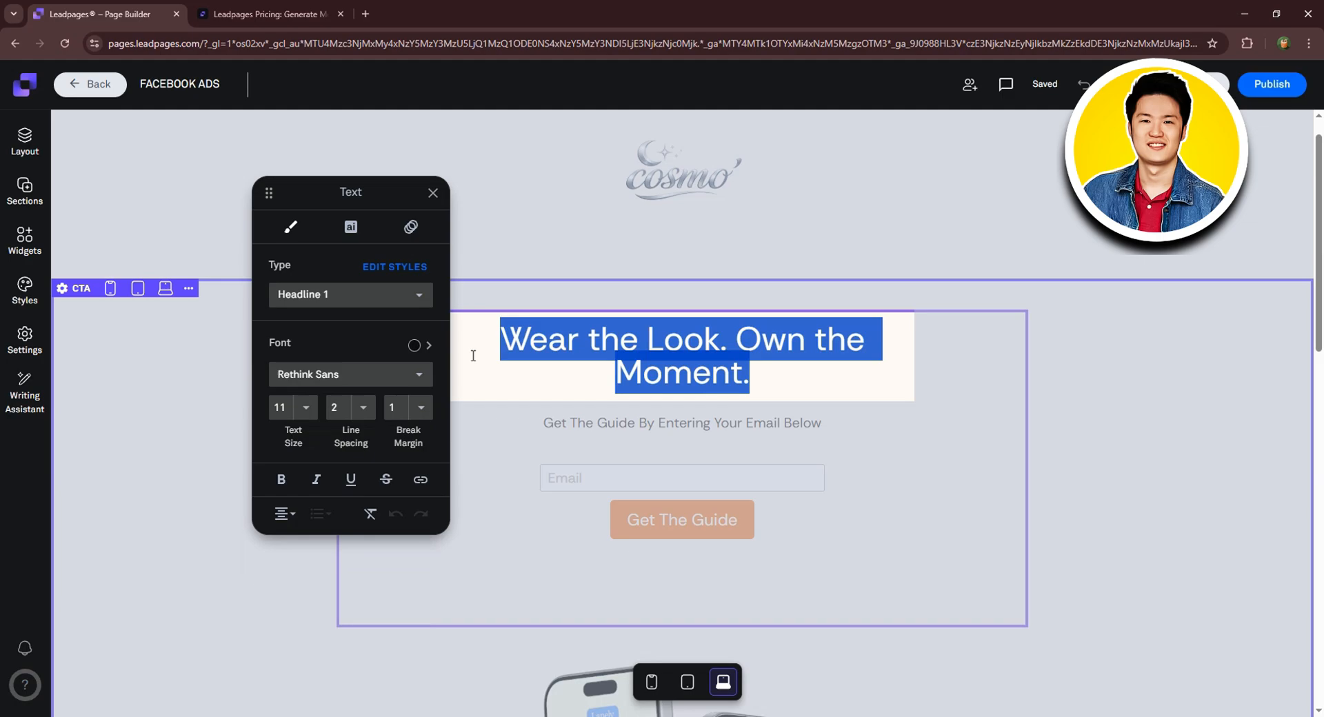
{"action": "left_click", "coordinate": [391, 367]}
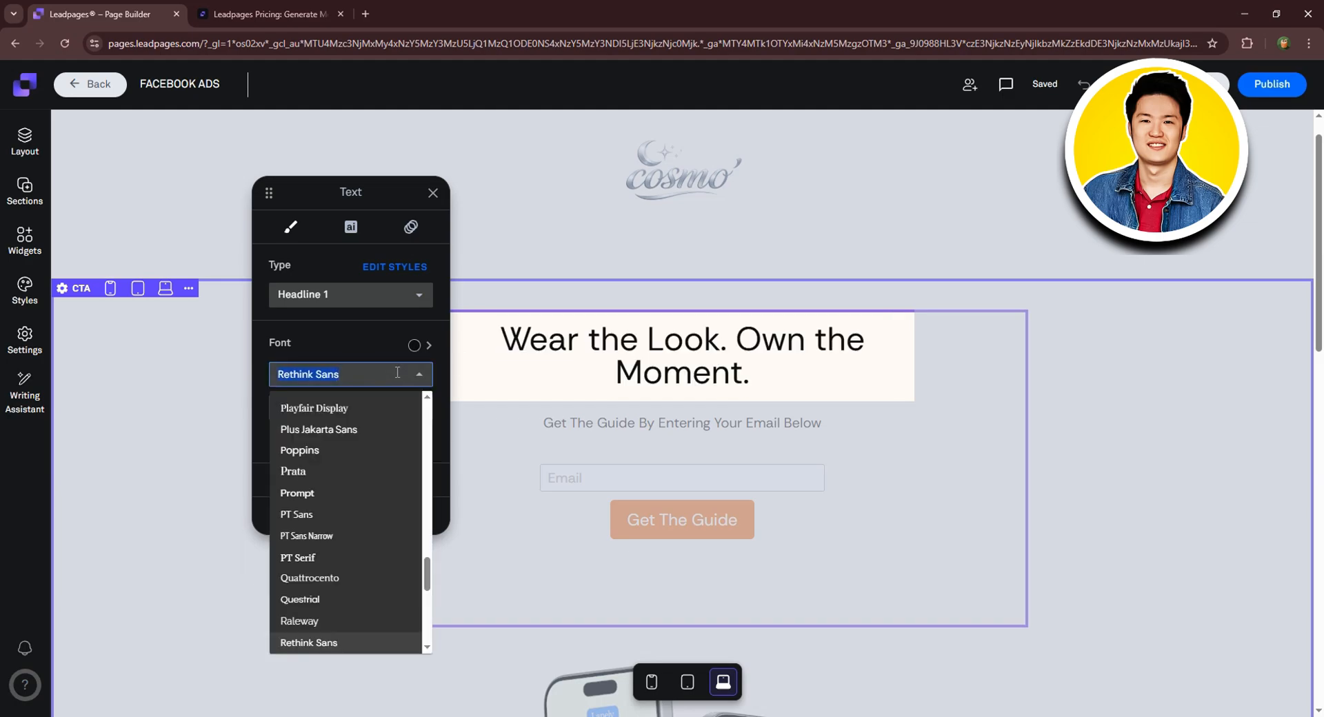
{"action": "scroll", "coordinate": [351, 483], "scroll_direction": "down", "scroll_amount": 5}
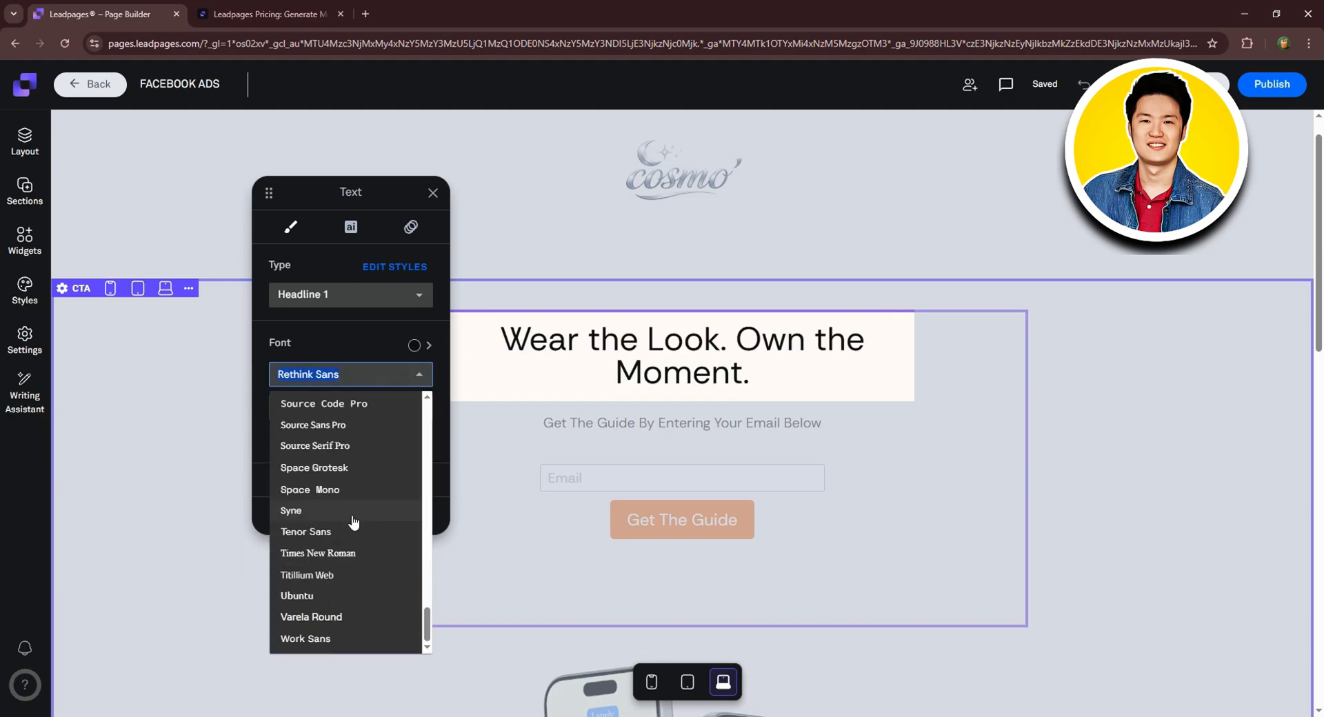
{"action": "left_click", "coordinate": [333, 555]}
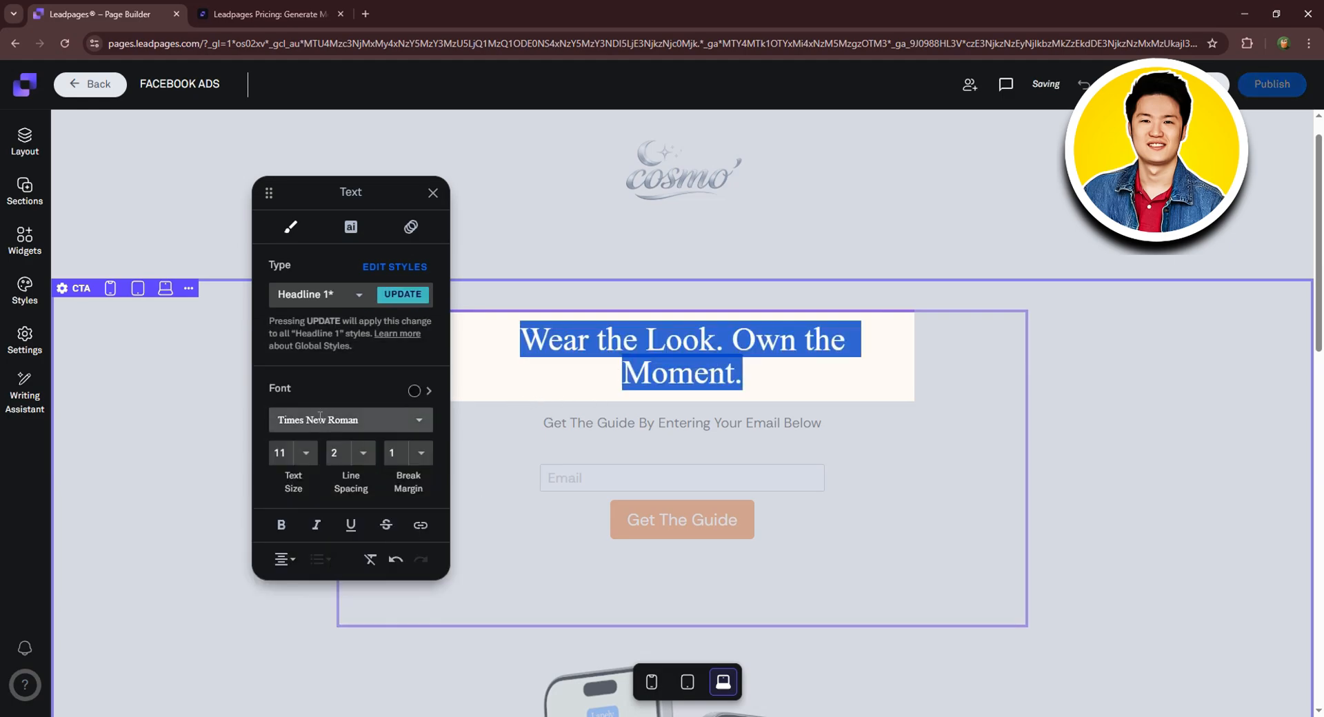
Give the headline text size 14, line spacing 2 and break margin 4.
{"action": "left_click", "coordinate": [306, 454]}
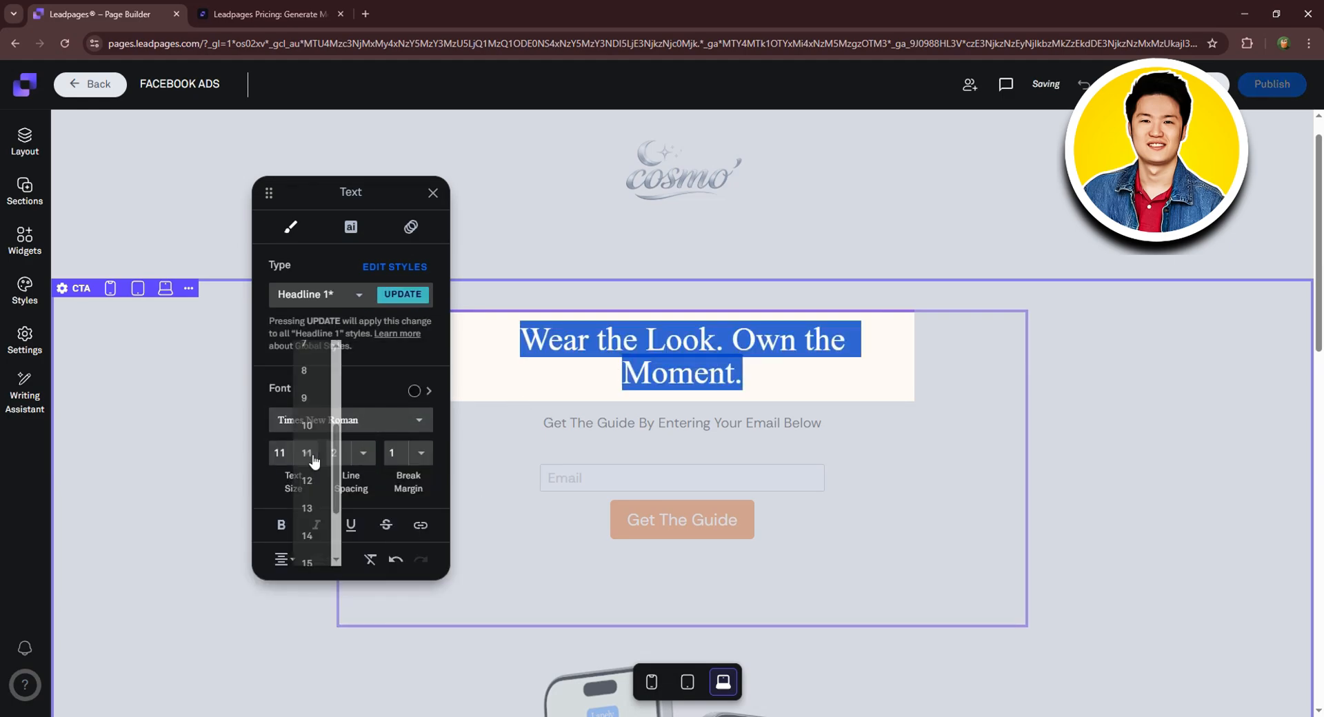
{"action": "left_click", "coordinate": [311, 532]}
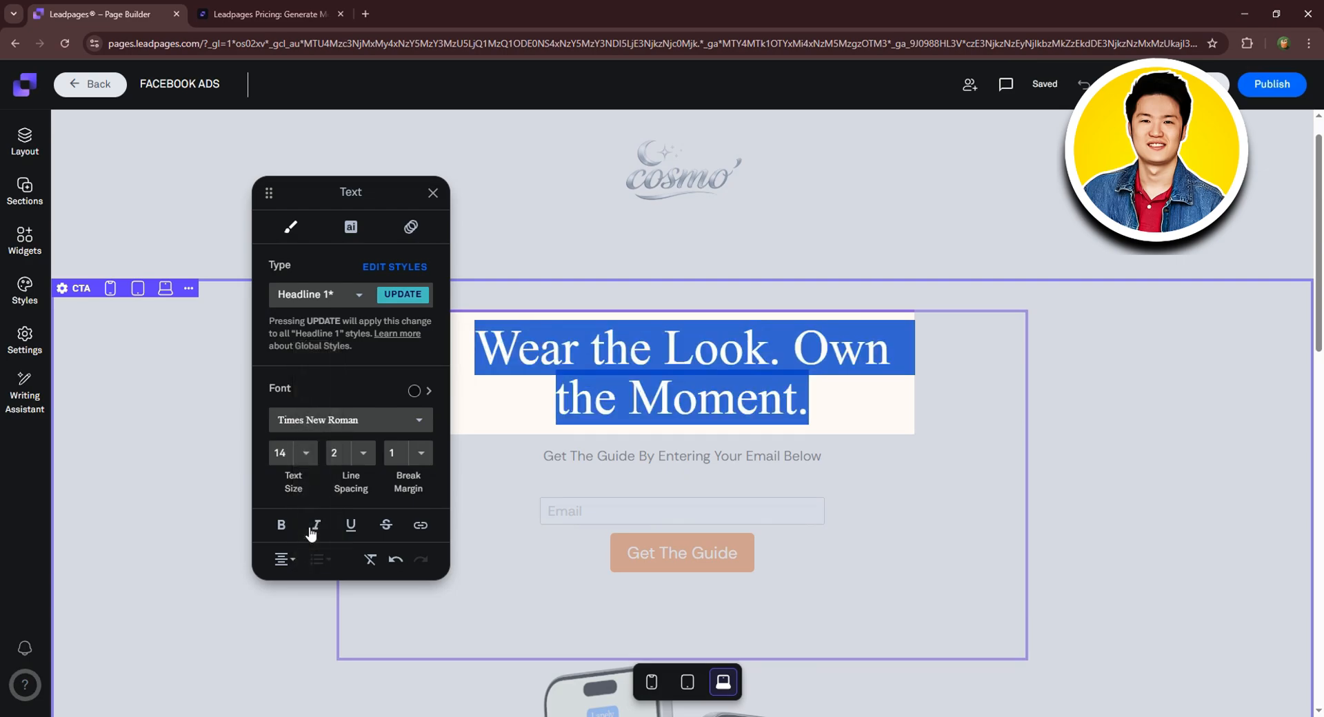
{"action": "left_click", "coordinate": [363, 453]}
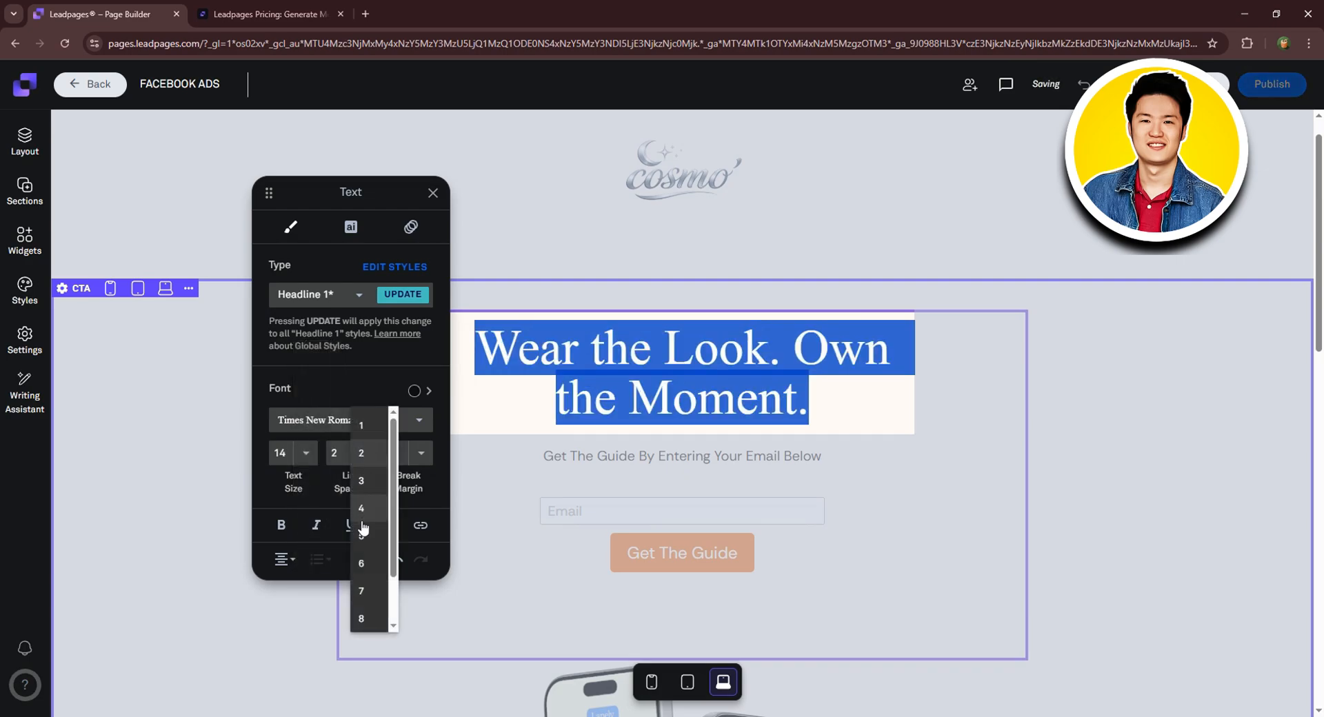
{"action": "left_click", "coordinate": [361, 512]}
{"action": "left_click", "coordinate": [357, 450]}
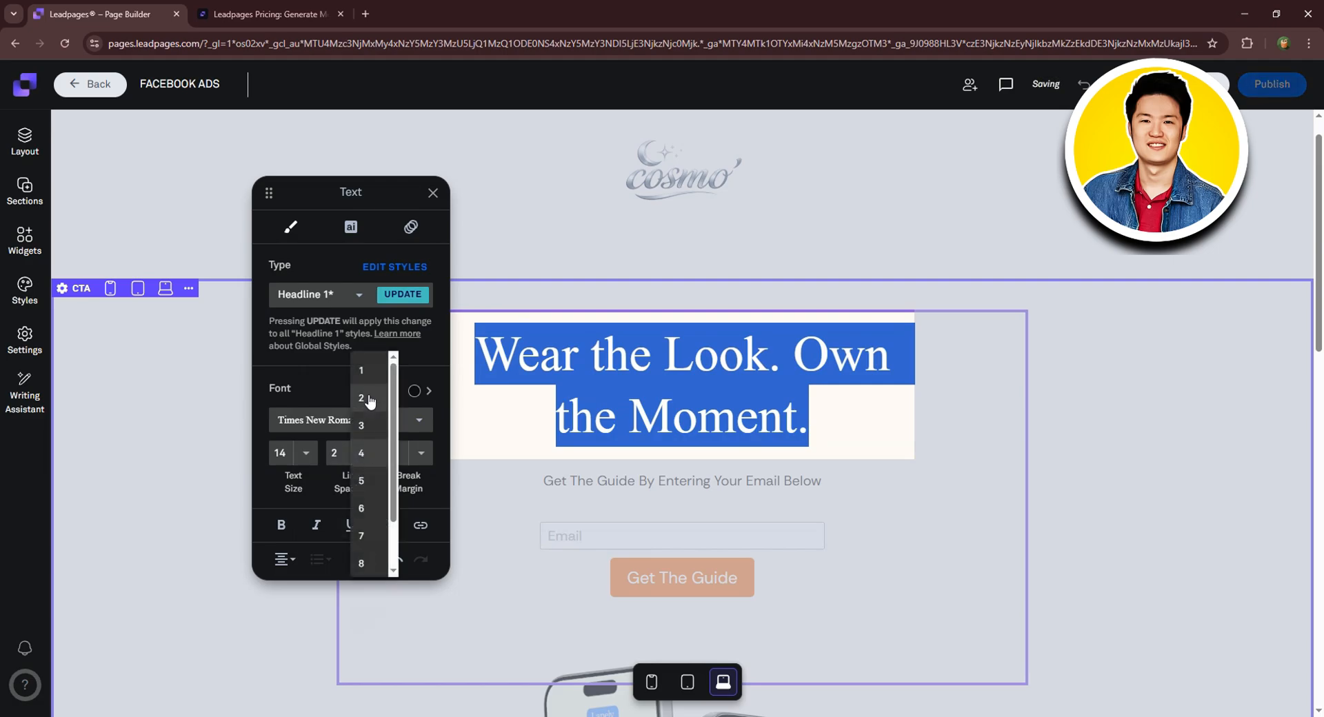
{"action": "left_click", "coordinate": [365, 396]}
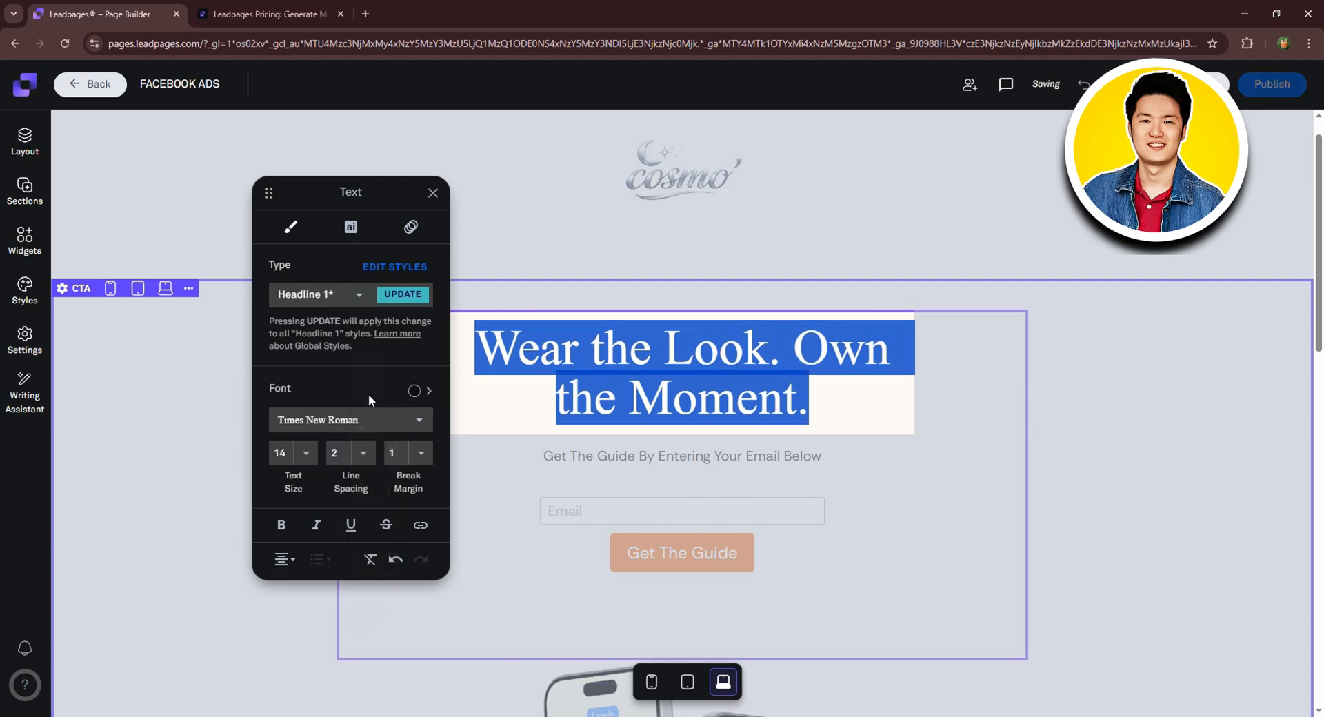
{"action": "left_click", "coordinate": [421, 453]}
{"action": "left_click", "coordinate": [422, 562]}
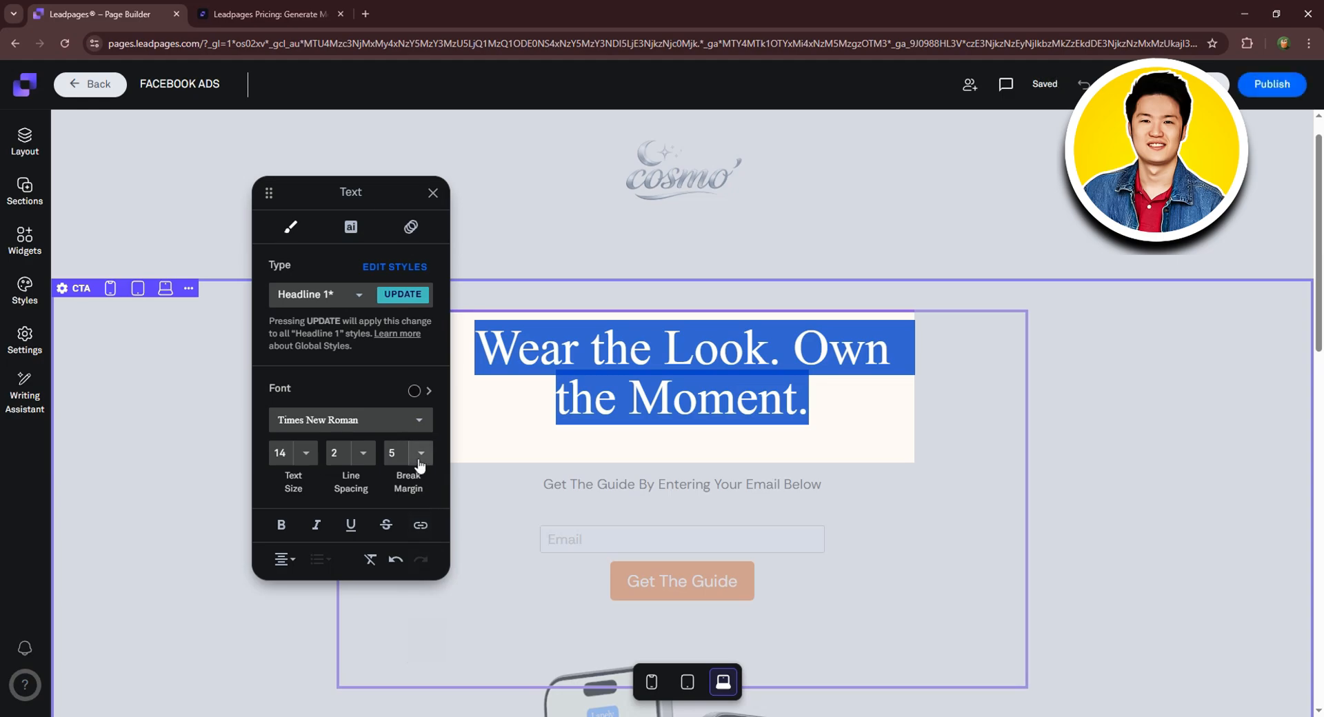
{"action": "left_click", "coordinate": [421, 457]}
{"action": "left_click", "coordinate": [422, 427]}
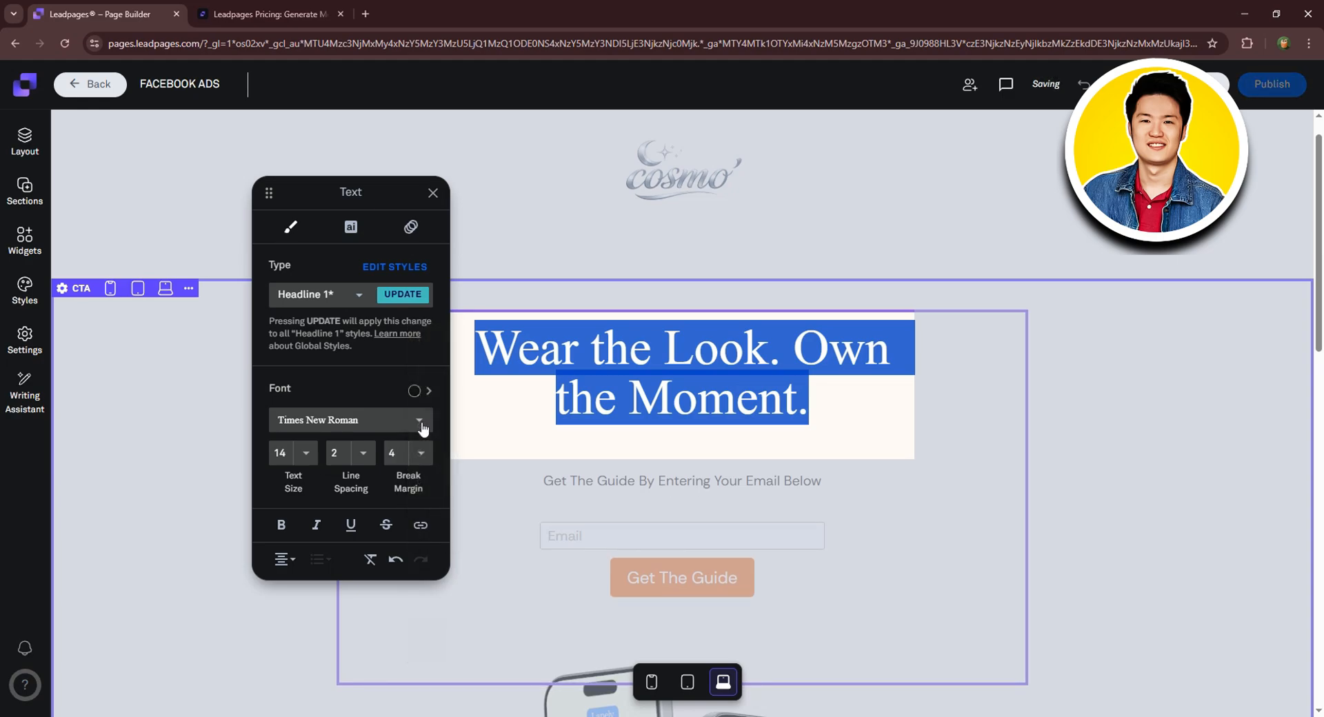
Make the headline italic and center-align it.
{"action": "left_click", "coordinate": [282, 525]}
{"action": "left_click", "coordinate": [283, 526]}
{"action": "left_click", "coordinate": [317, 527]}
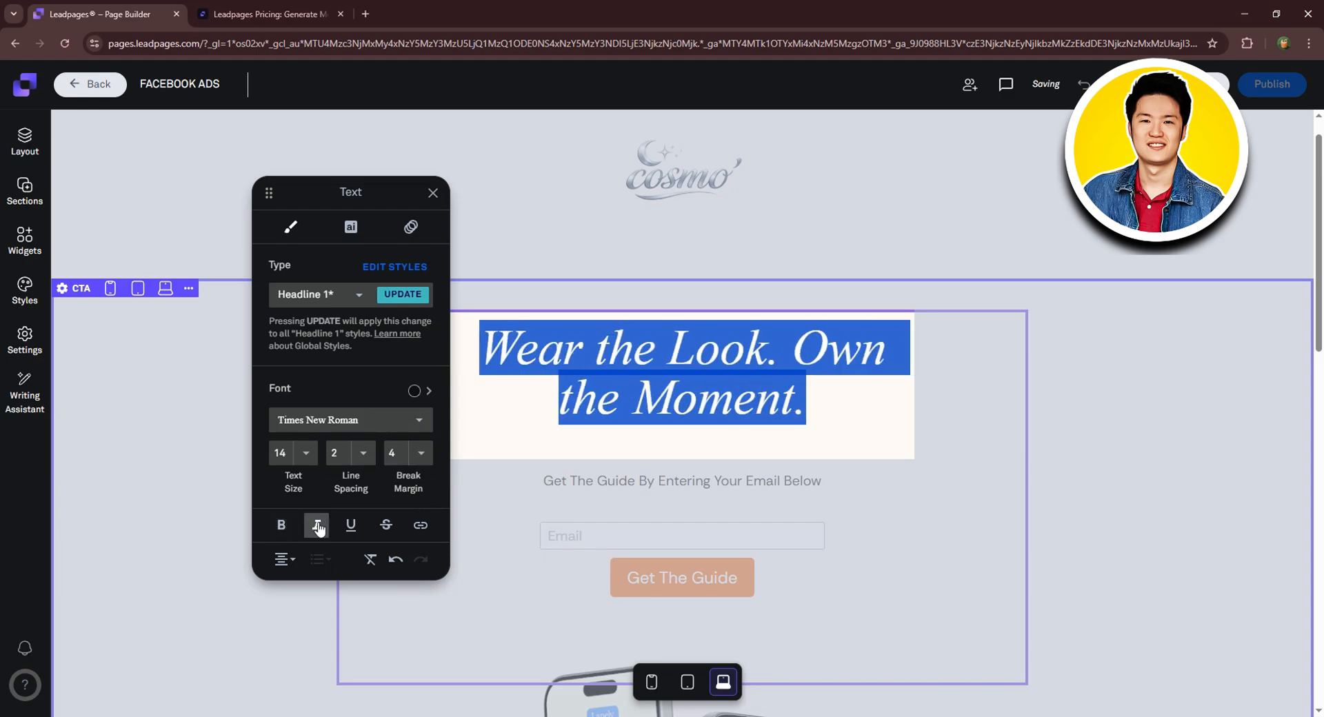
{"action": "left_click", "coordinate": [421, 526]}
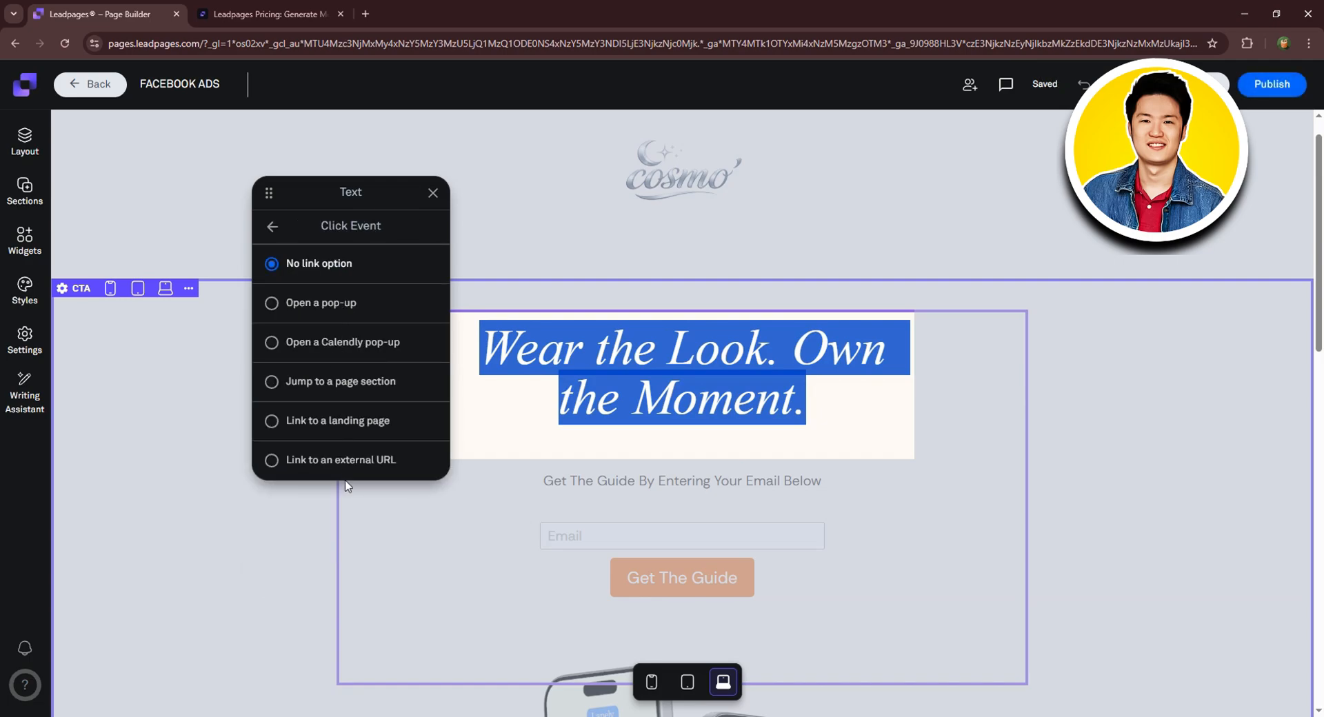
{"action": "left_click", "coordinate": [275, 228]}
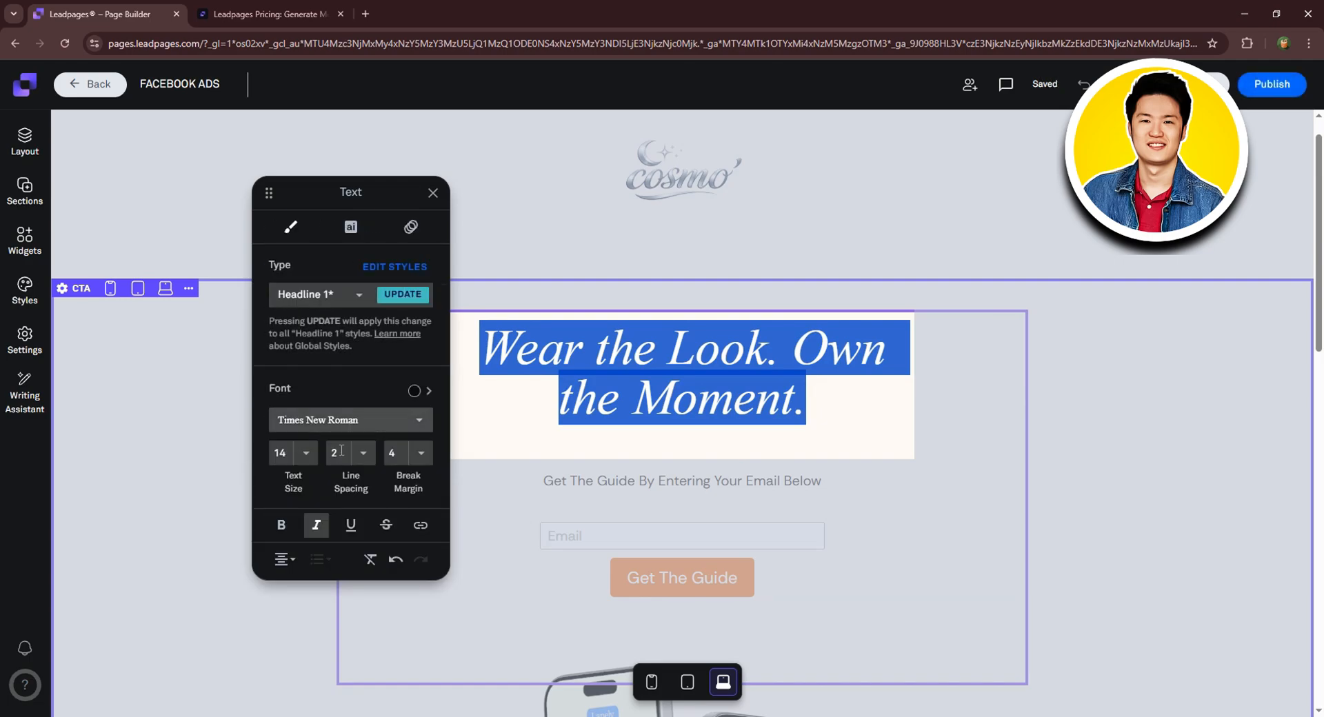
{"action": "left_click", "coordinate": [284, 531]}
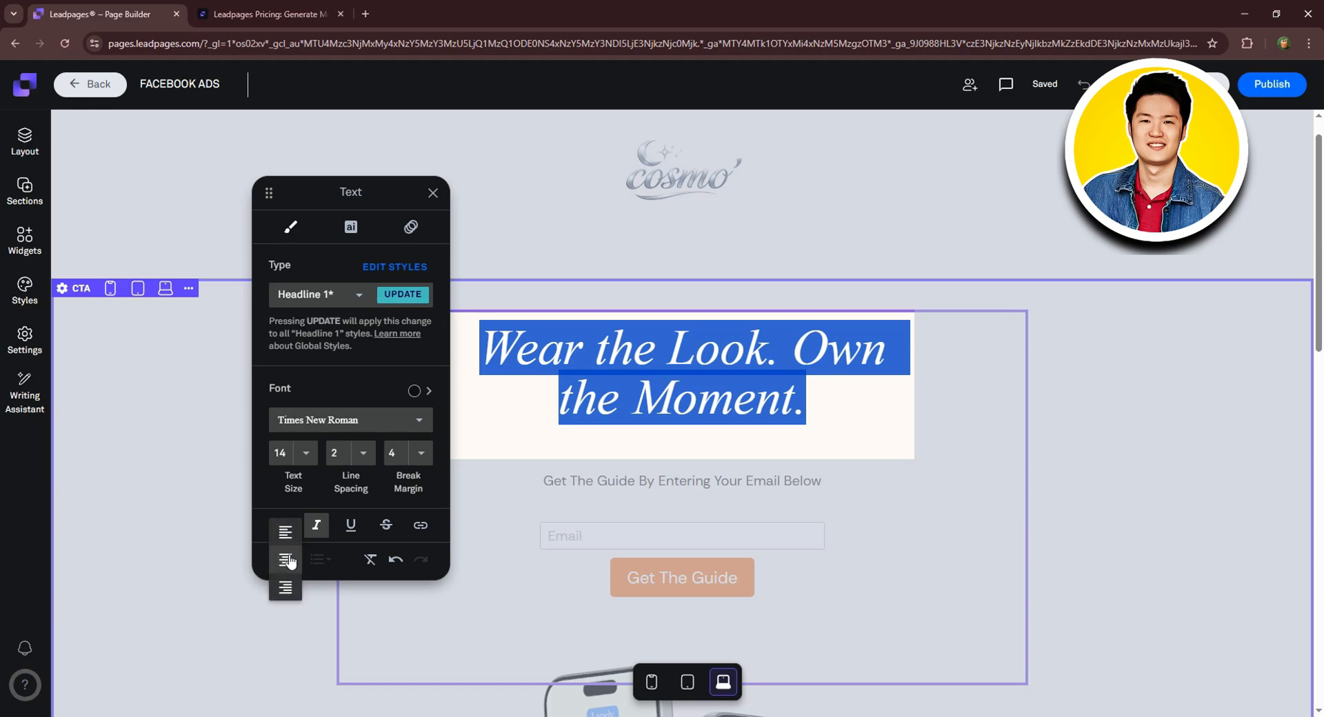
{"action": "left_click", "coordinate": [333, 564]}
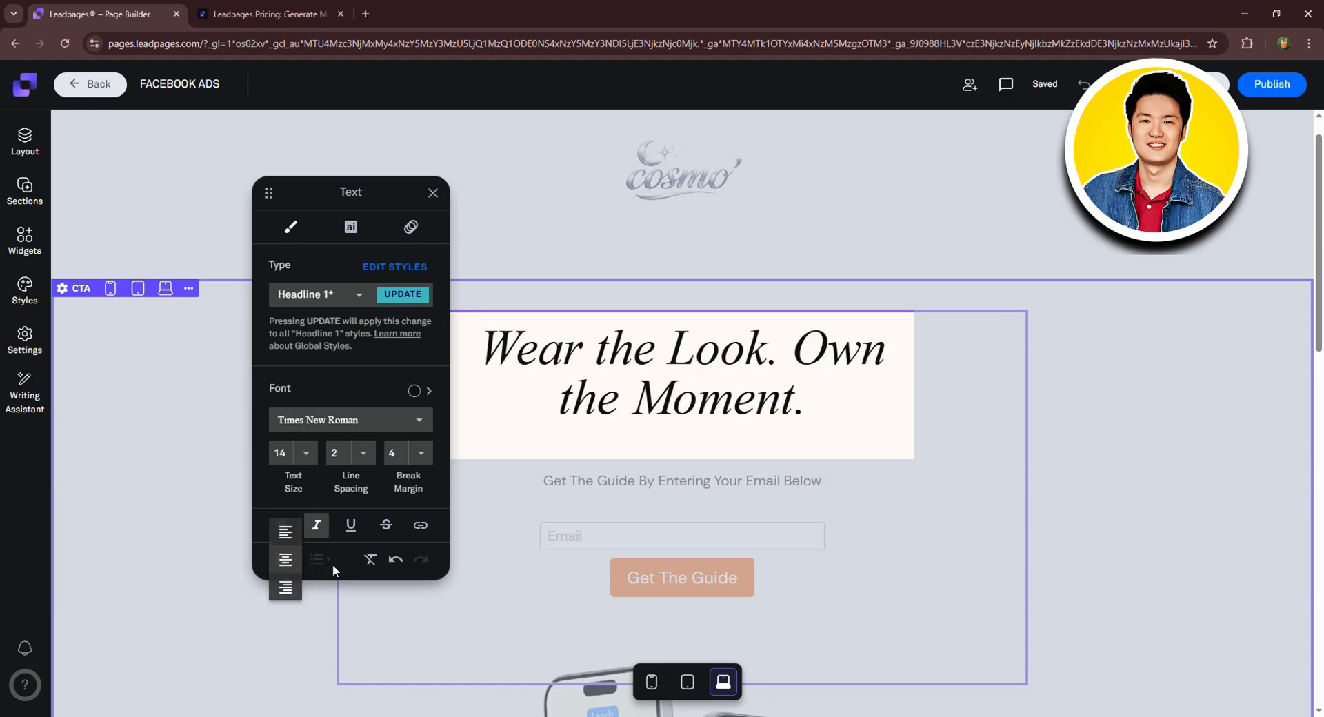
{"action": "left_click", "coordinate": [433, 193]}
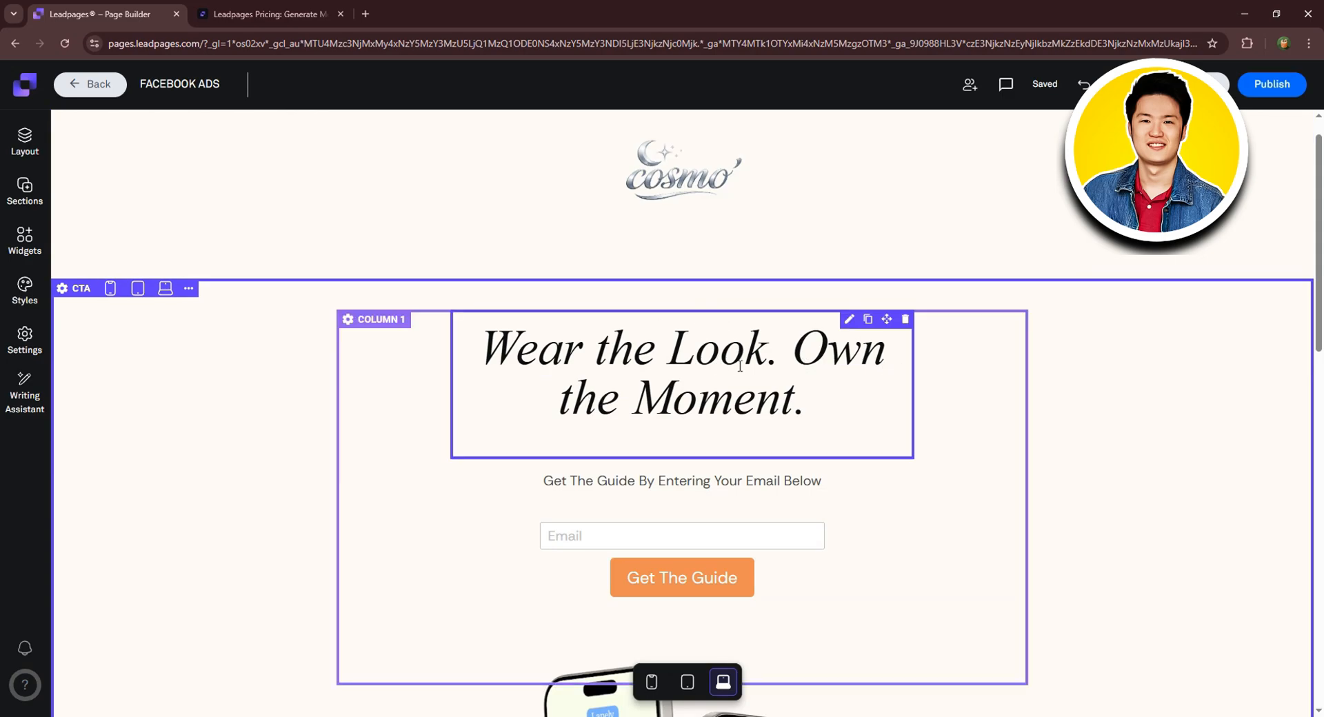
Replace the subtitle with 'Get exclusive COSMO updates—enter your email below.' copied from the notes.
{"action": "left_click", "coordinate": [715, 482]}
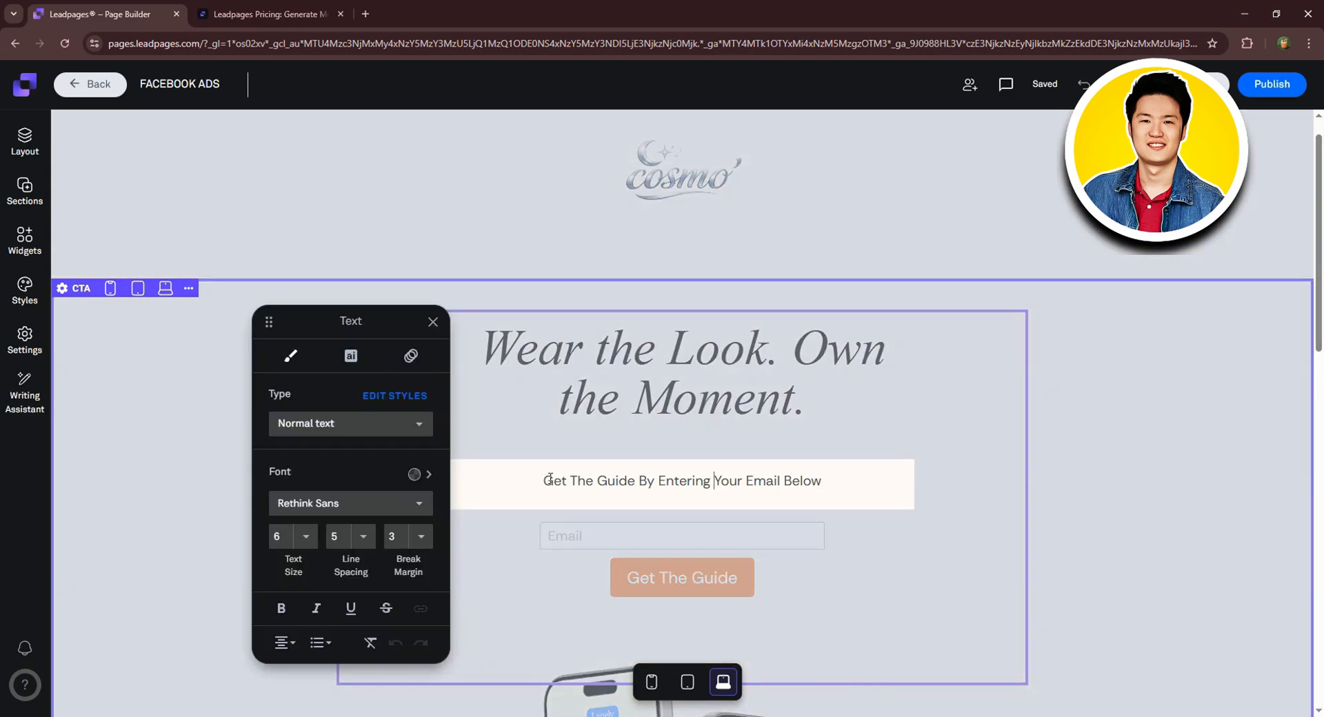
{"action": "key", "text": "alt+Tab"}
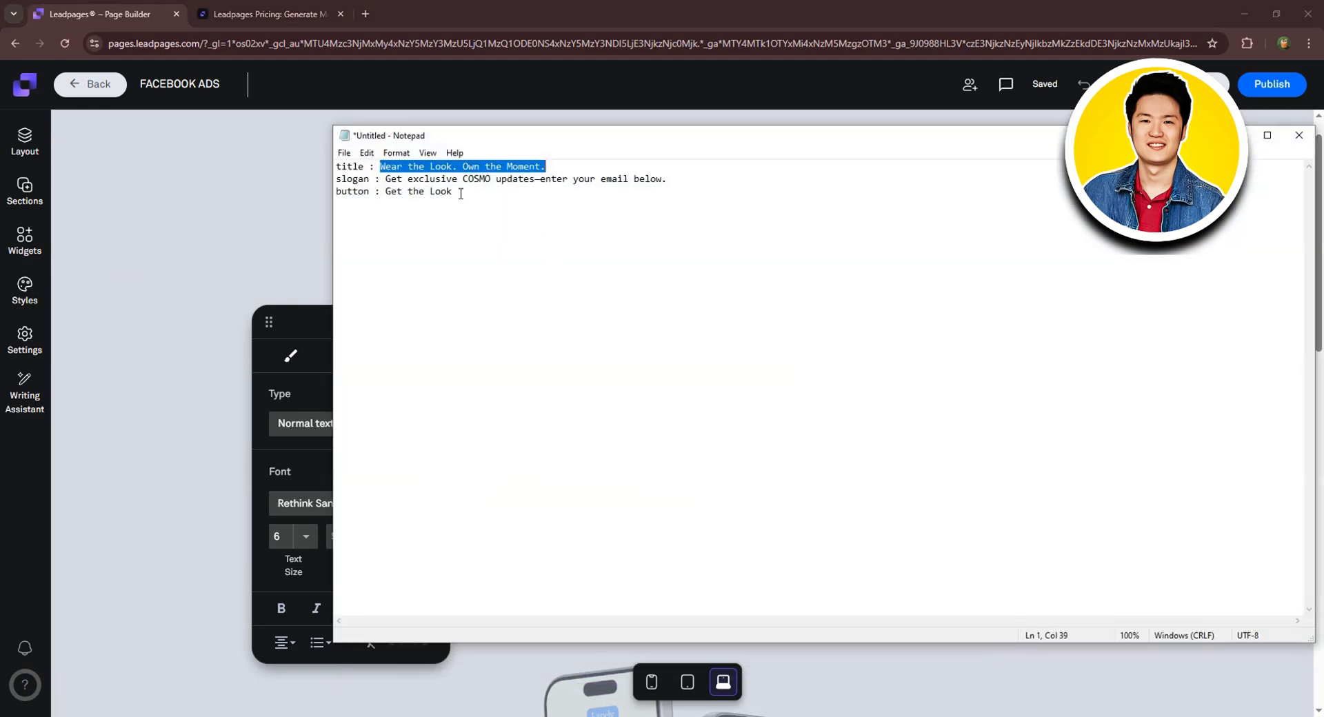
{"action": "left_click_drag", "start_coordinate": [391, 178], "coordinate": [496, 180]}
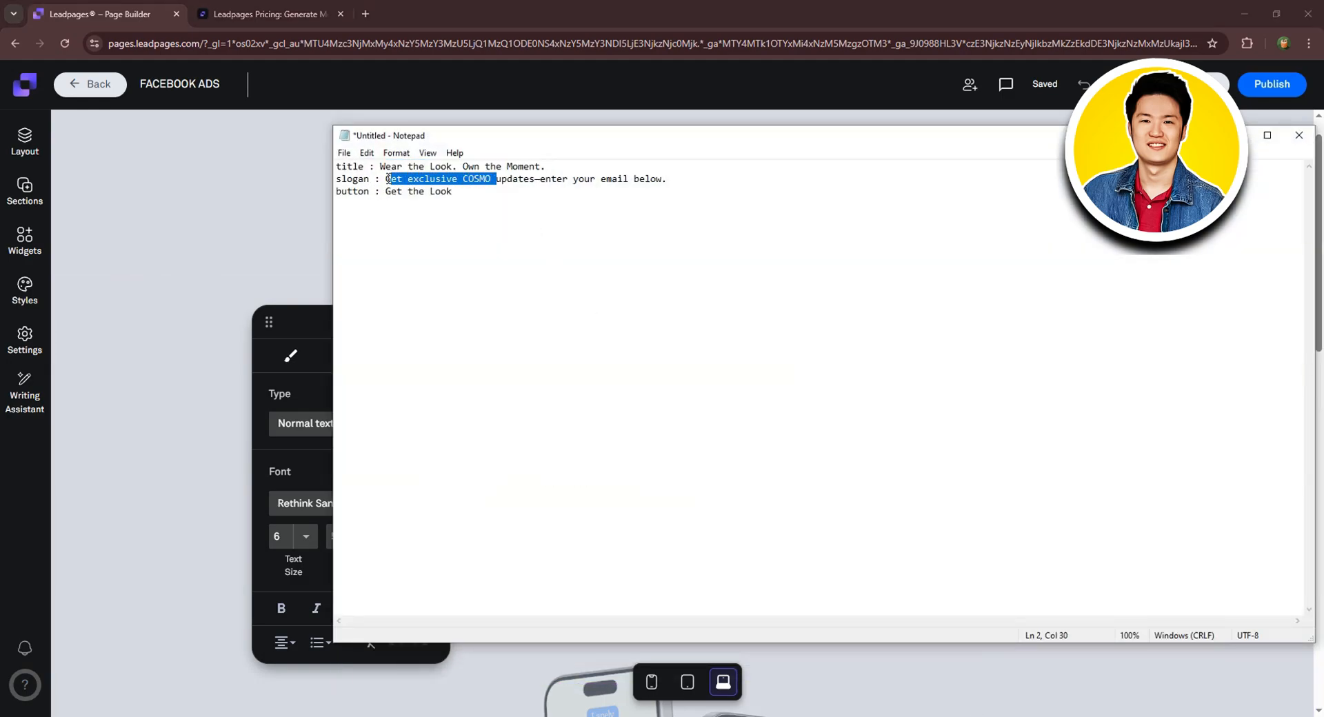
{"action": "left_click_drag", "start_coordinate": [386, 179], "coordinate": [680, 180]}
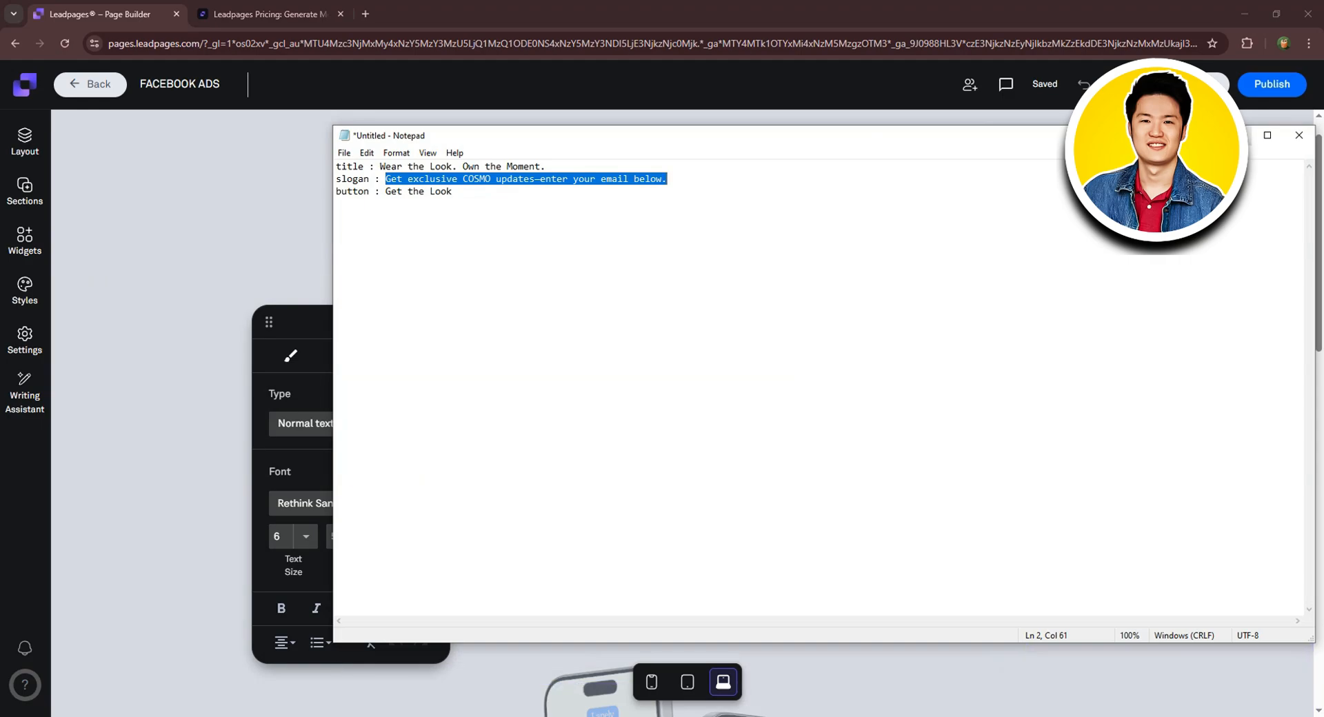
{"action": "key", "text": "alt+Tab"}
{"action": "left_click_drag", "start_coordinate": [547, 480], "coordinate": [882, 473]}
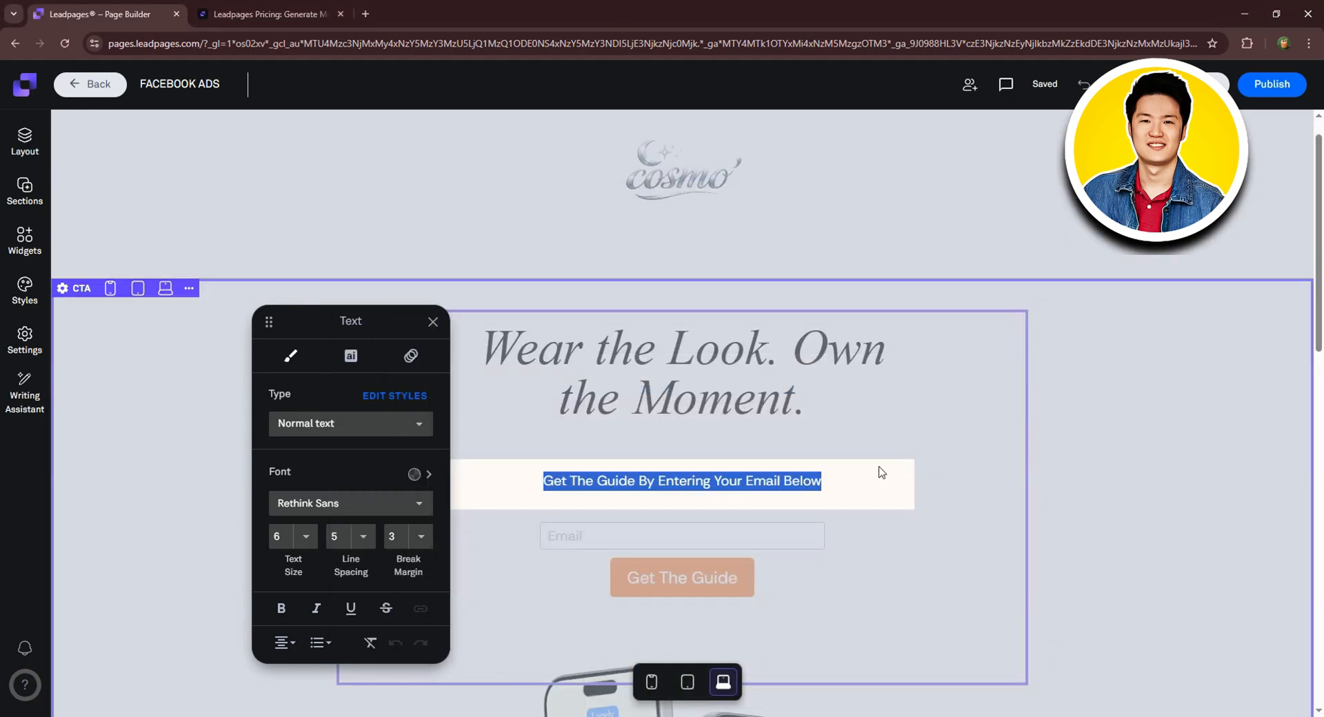
{"action": "type", "text": "Get exclusive COSMO updates—enter your email below."}
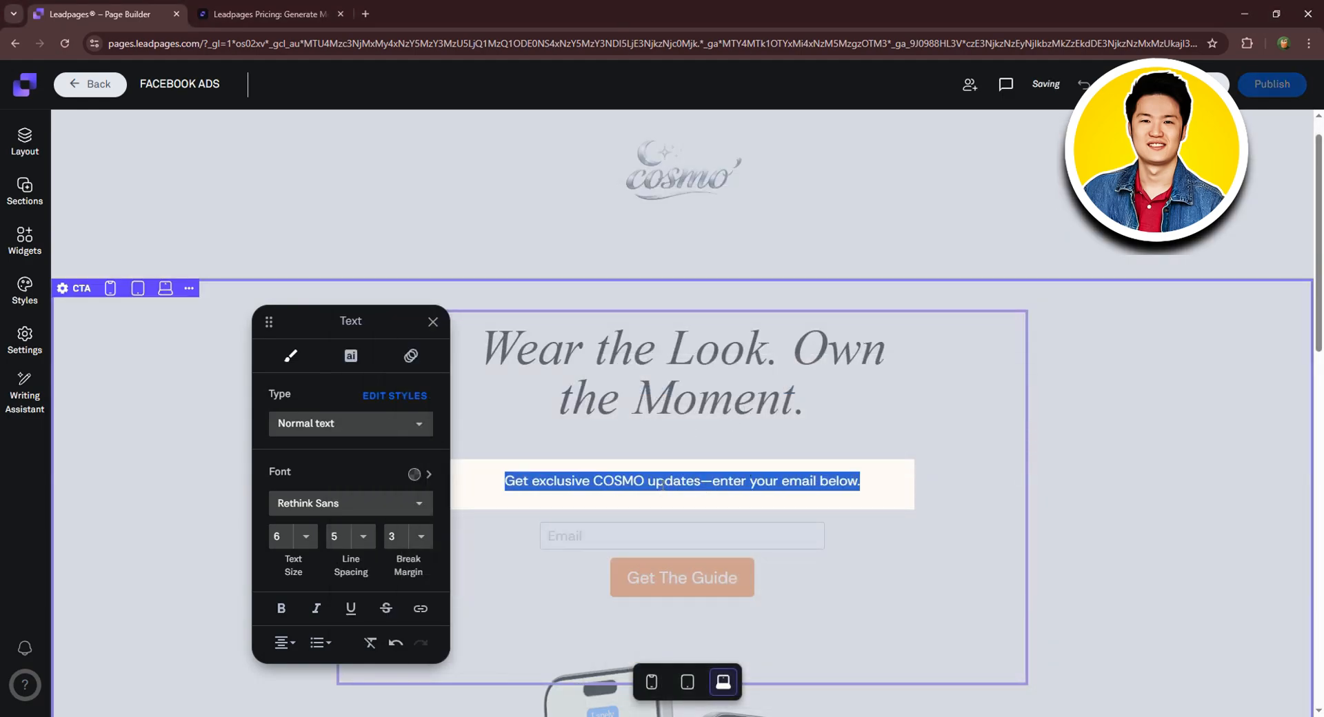
Give the subtitle a dark text colour.
{"action": "left_click", "coordinate": [414, 474]}
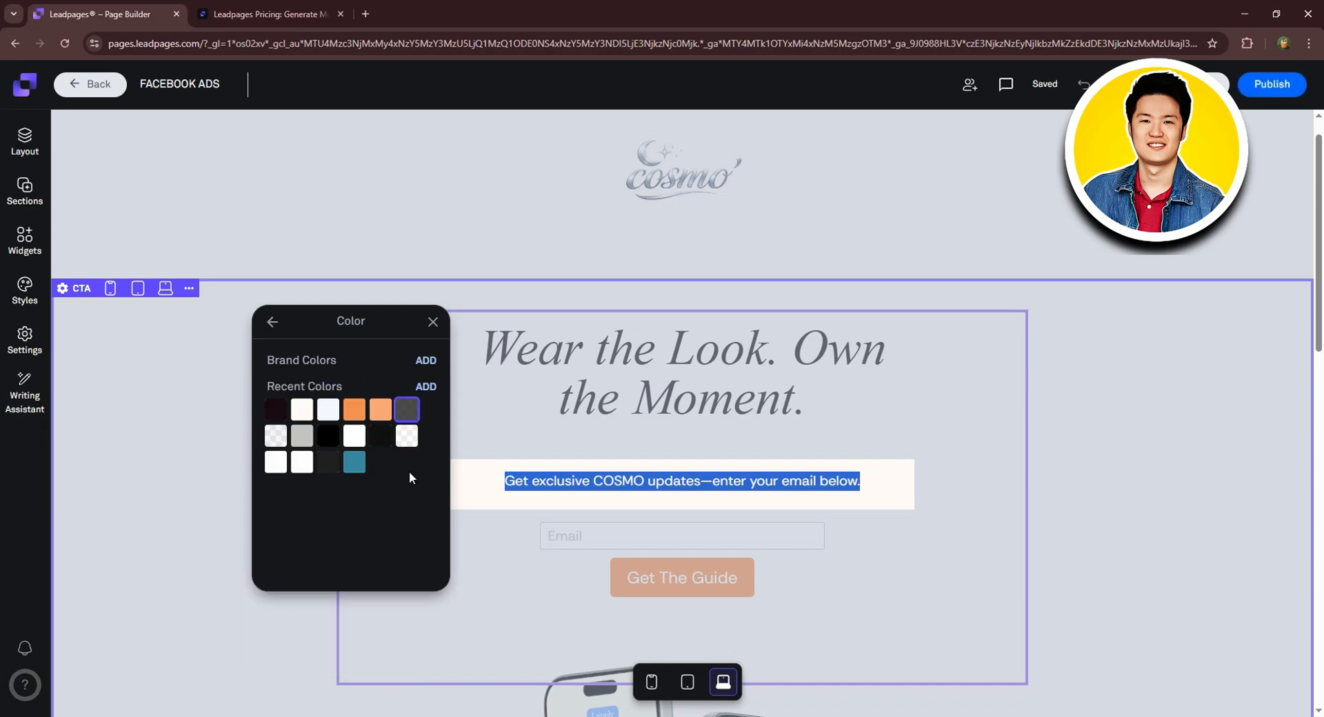
{"action": "left_click", "coordinate": [381, 437]}
{"action": "left_click", "coordinate": [426, 361]}
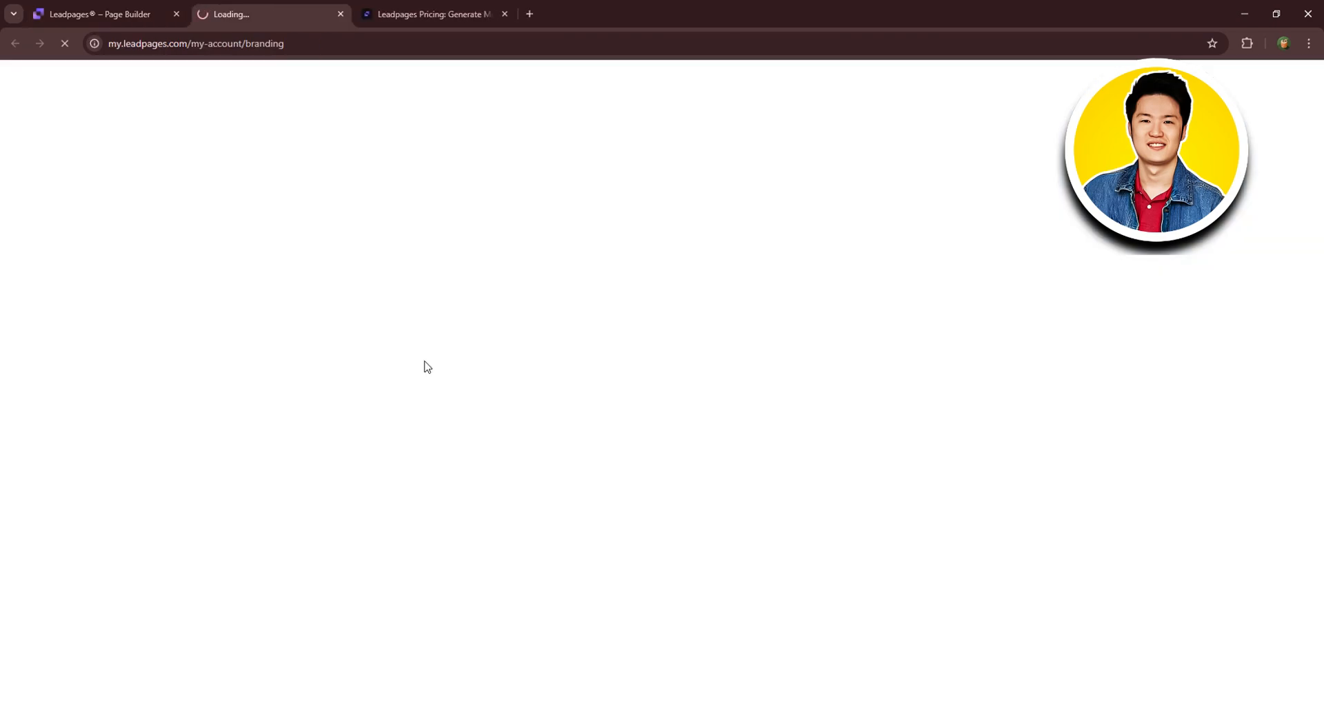
{"action": "left_click", "coordinate": [340, 14]}
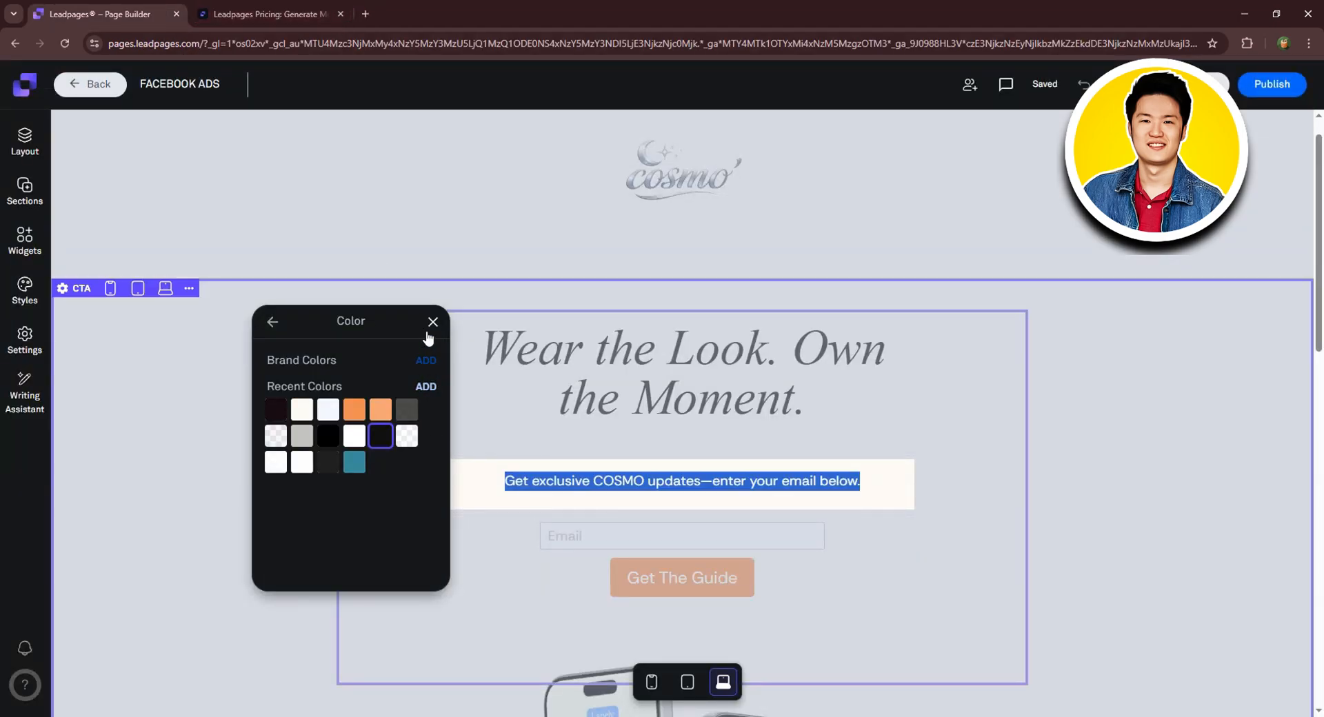
{"action": "left_click", "coordinate": [273, 322]}
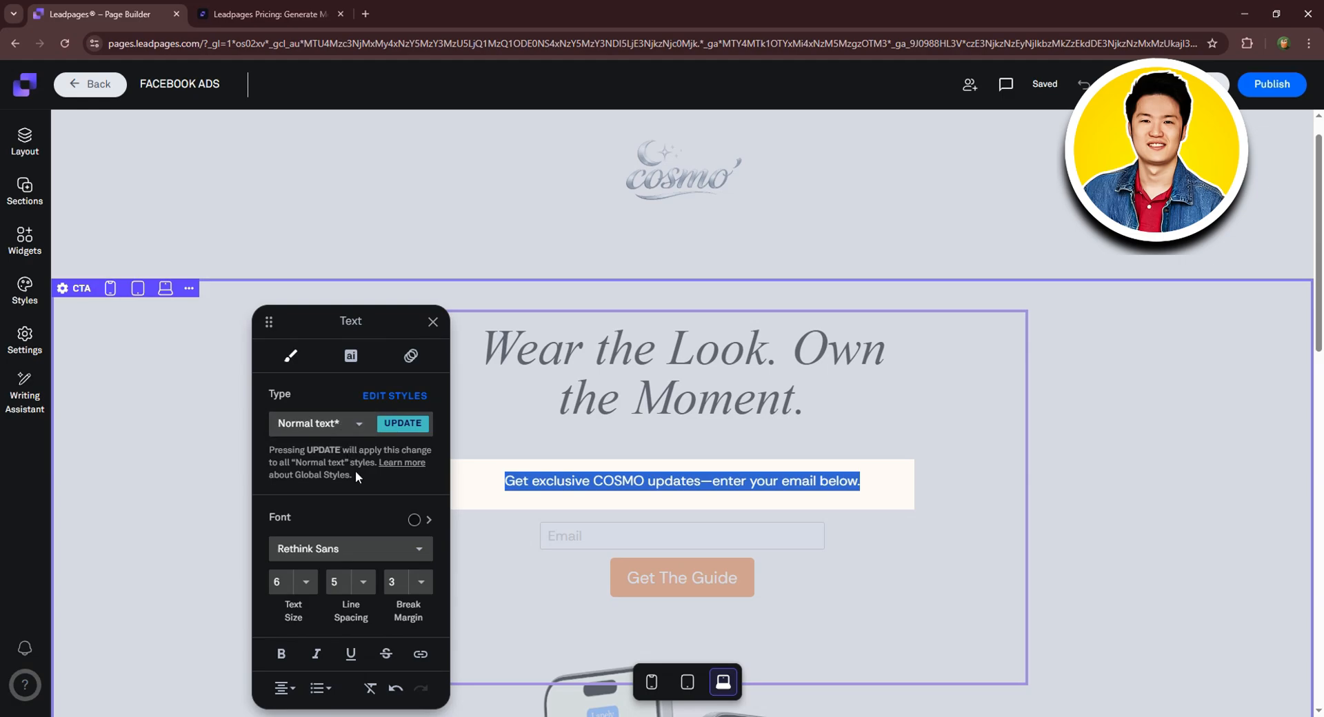
Set the subtitle to Times New Roman at text size 8.
{"action": "left_click", "coordinate": [342, 550]}
{"action": "scroll", "coordinate": [349, 432], "scroll_direction": "down", "scroll_amount": 5}
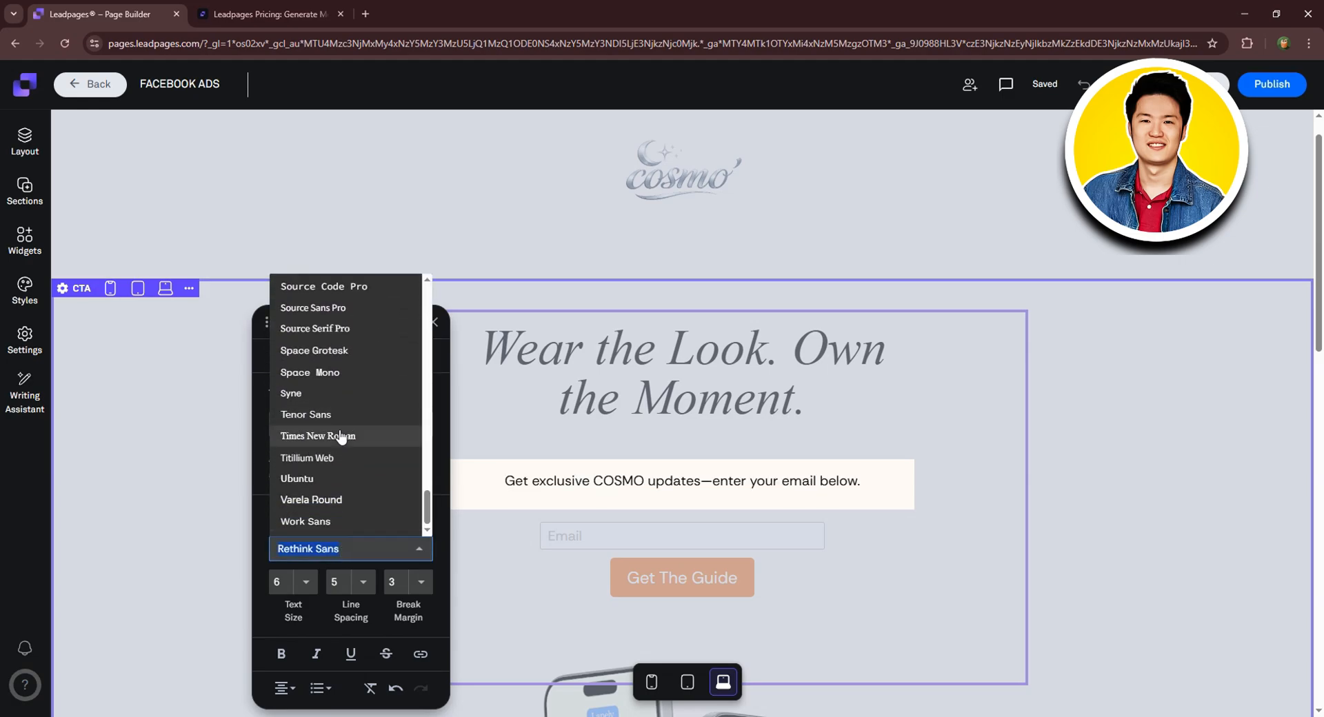
{"action": "left_click", "coordinate": [340, 436]}
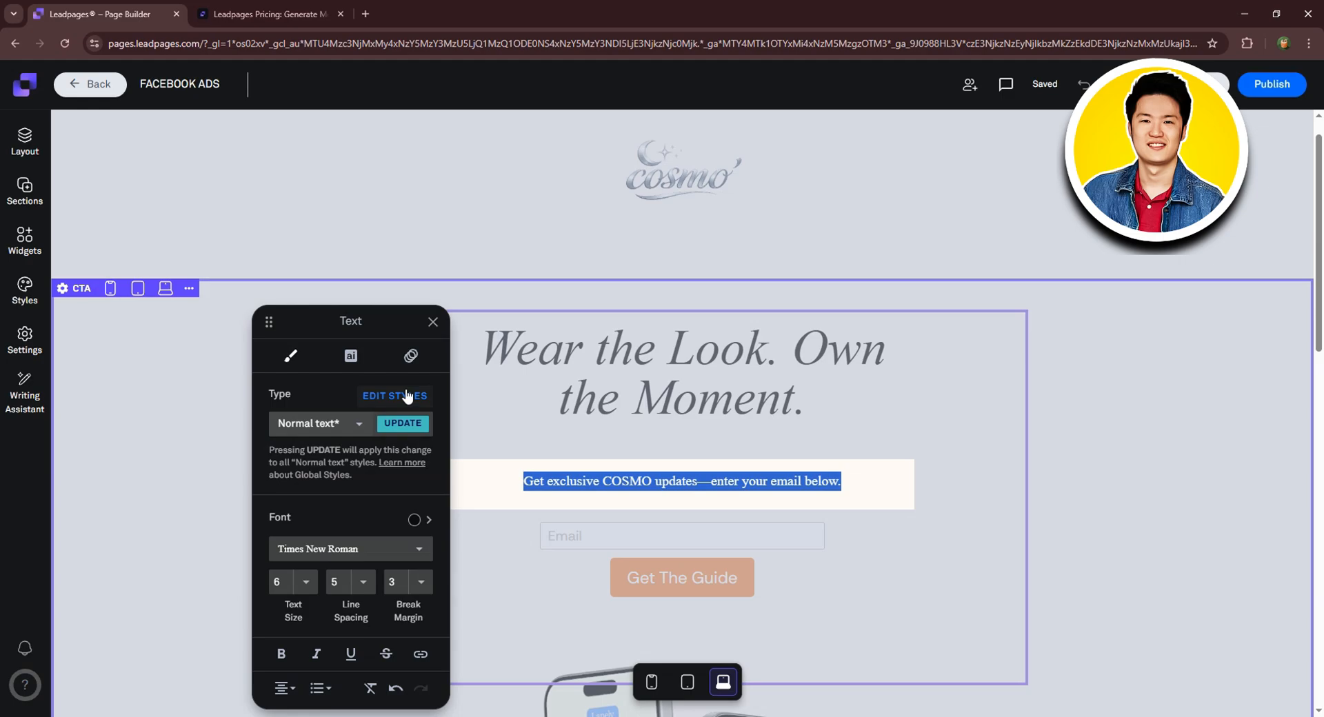
{"action": "left_click", "coordinate": [306, 583]}
{"action": "left_click", "coordinate": [311, 594]}
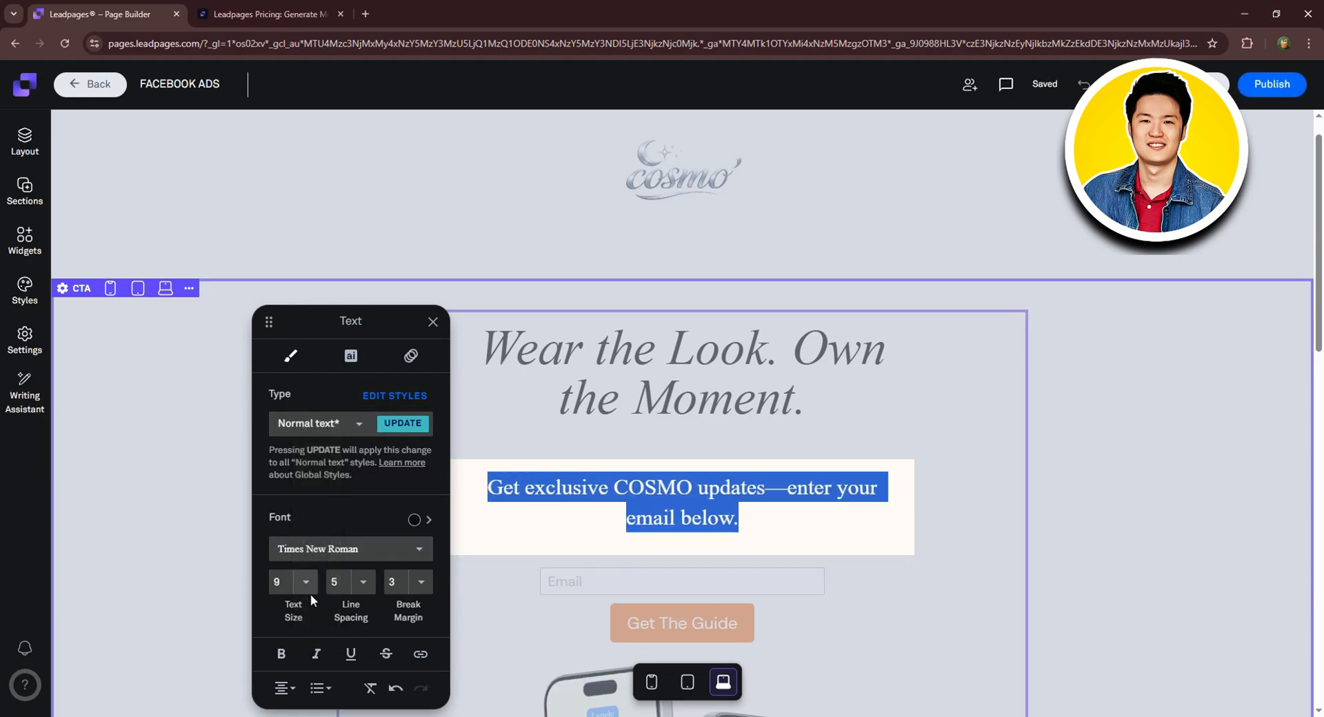
{"action": "left_click", "coordinate": [348, 548]}
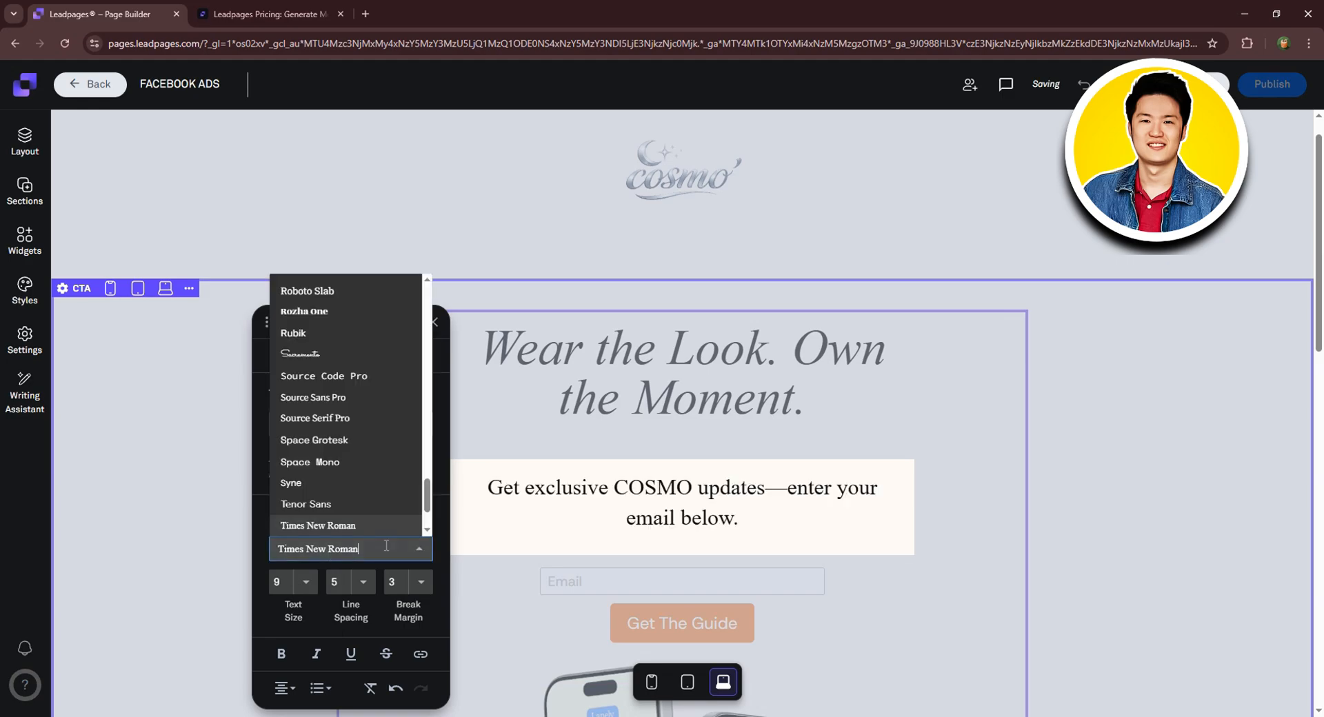
{"action": "left_click", "coordinate": [348, 539]}
{"action": "left_click", "coordinate": [306, 581]}
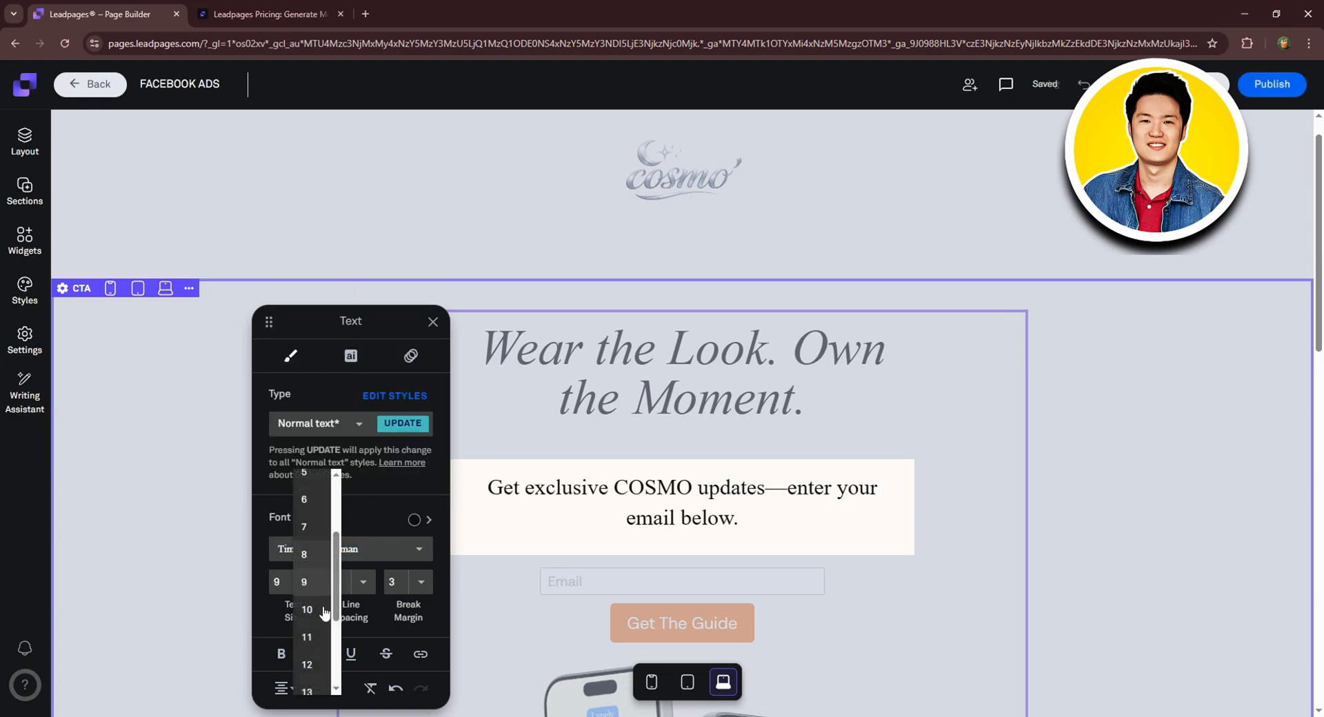
{"action": "left_click", "coordinate": [323, 552]}
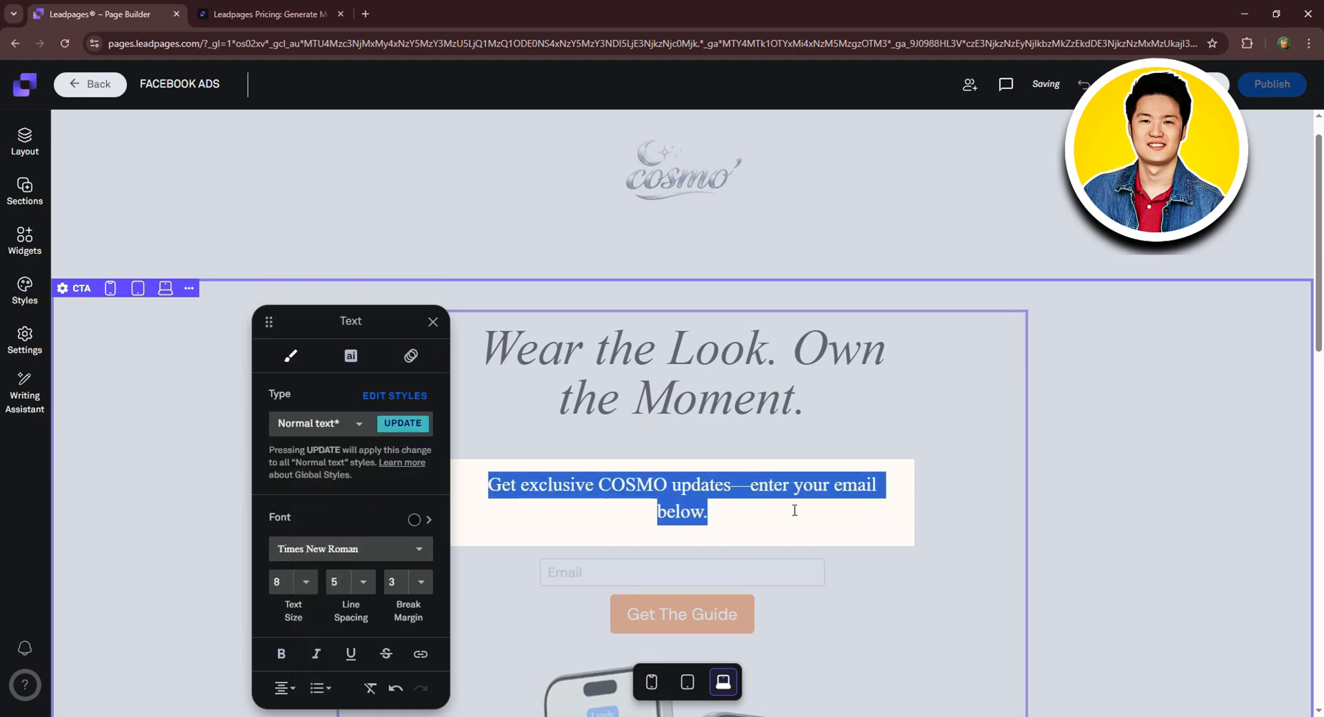
Set the subtitle line spacing to 6 and make it bold.
{"action": "left_click", "coordinate": [362, 581]}
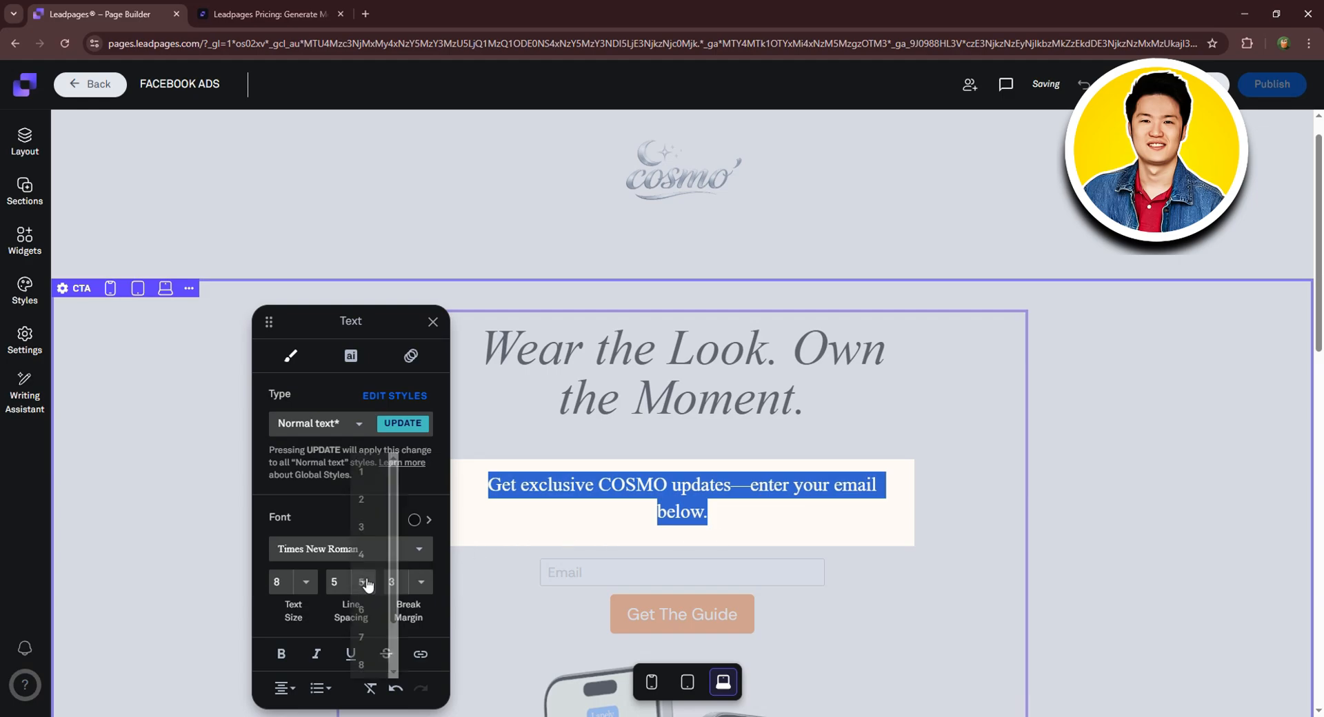
{"action": "left_click", "coordinate": [370, 535]}
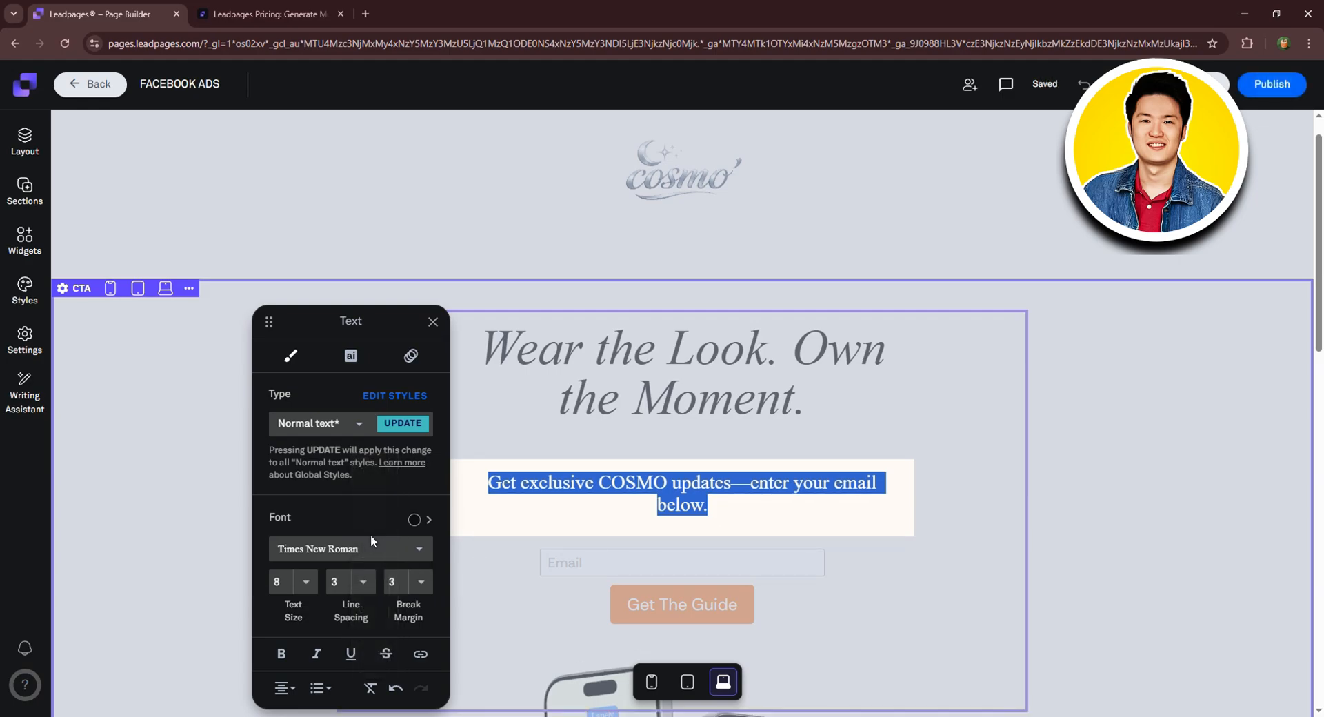
{"action": "left_click", "coordinate": [361, 581]}
{"action": "left_click", "coordinate": [364, 642]}
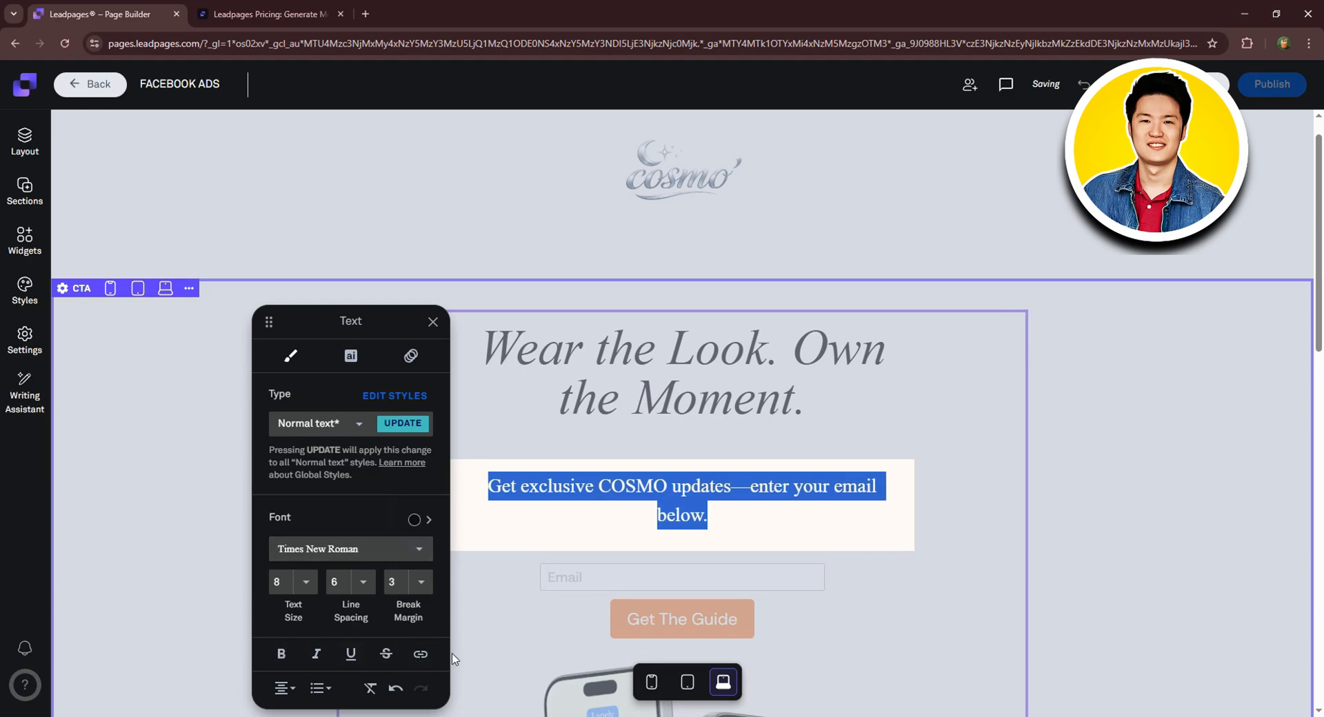
{"action": "left_click", "coordinate": [282, 654]}
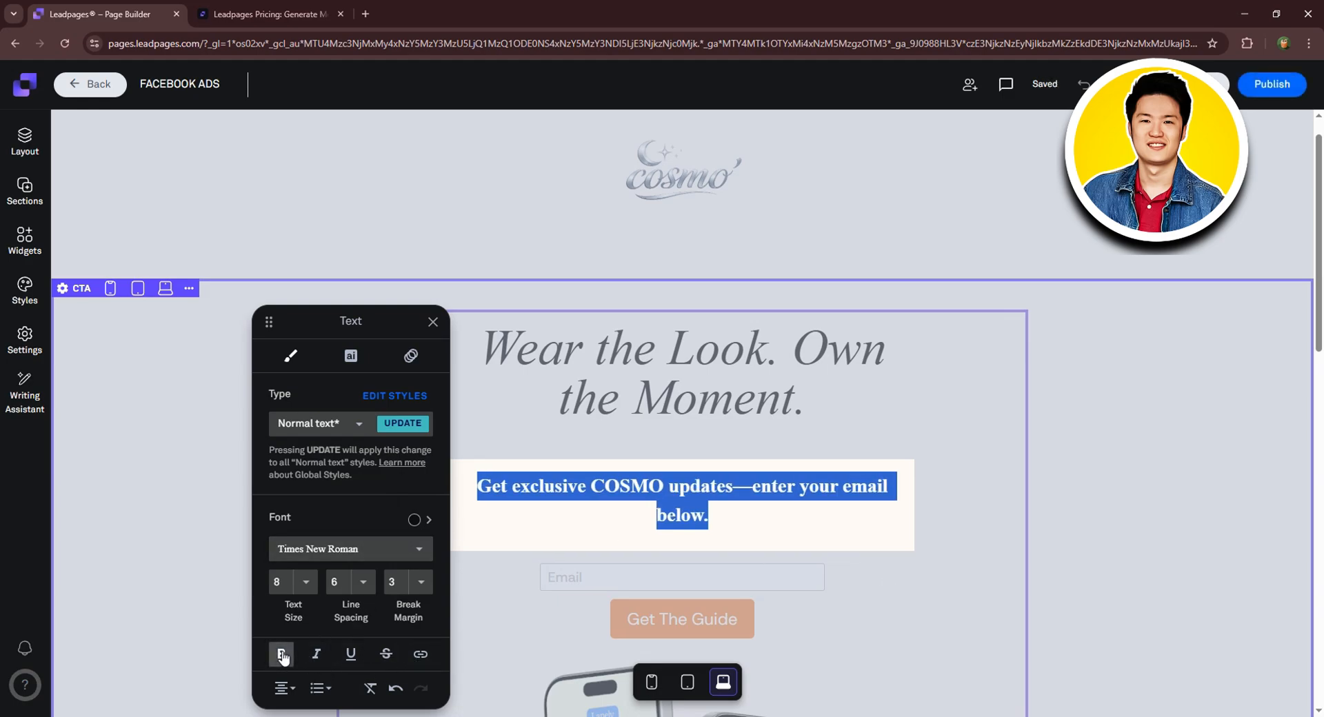
{"action": "left_click", "coordinate": [858, 577]}
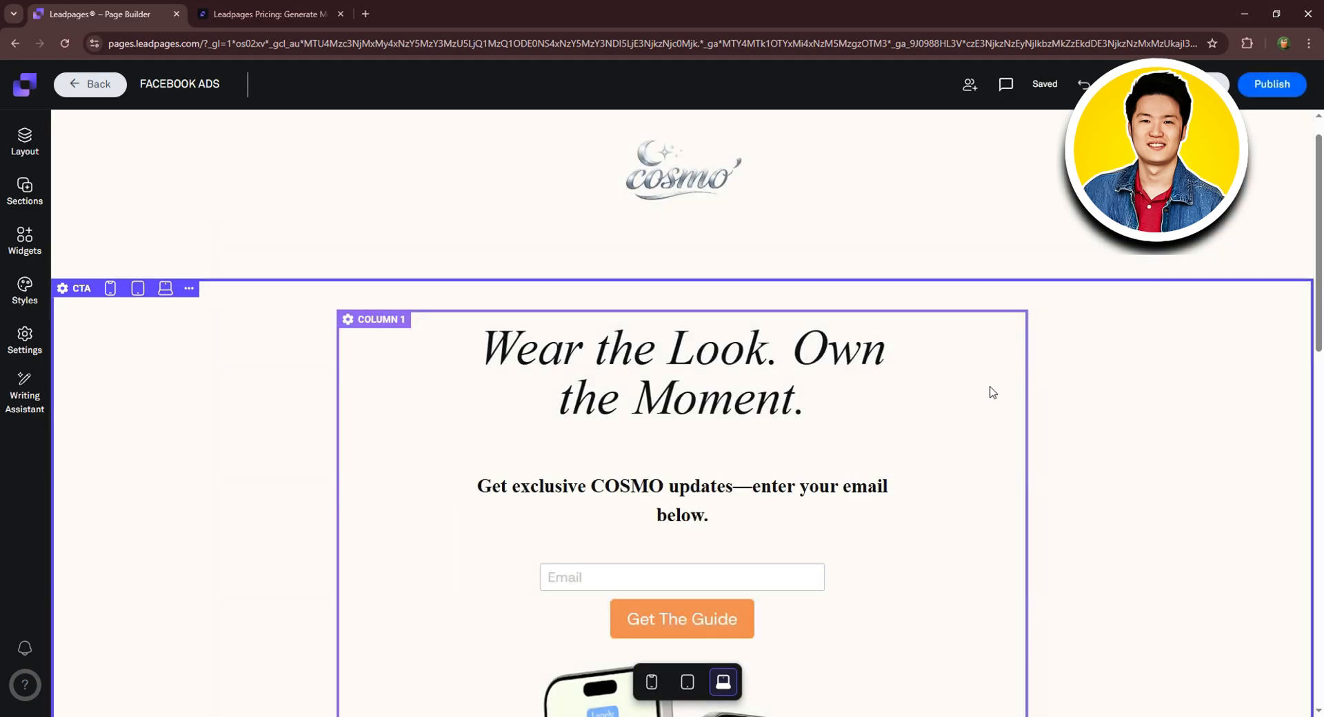
Open the email form's settings and expand the Email field in the fields step.
{"action": "scroll", "coordinate": [992, 393], "scroll_direction": "down", "scroll_amount": 2}
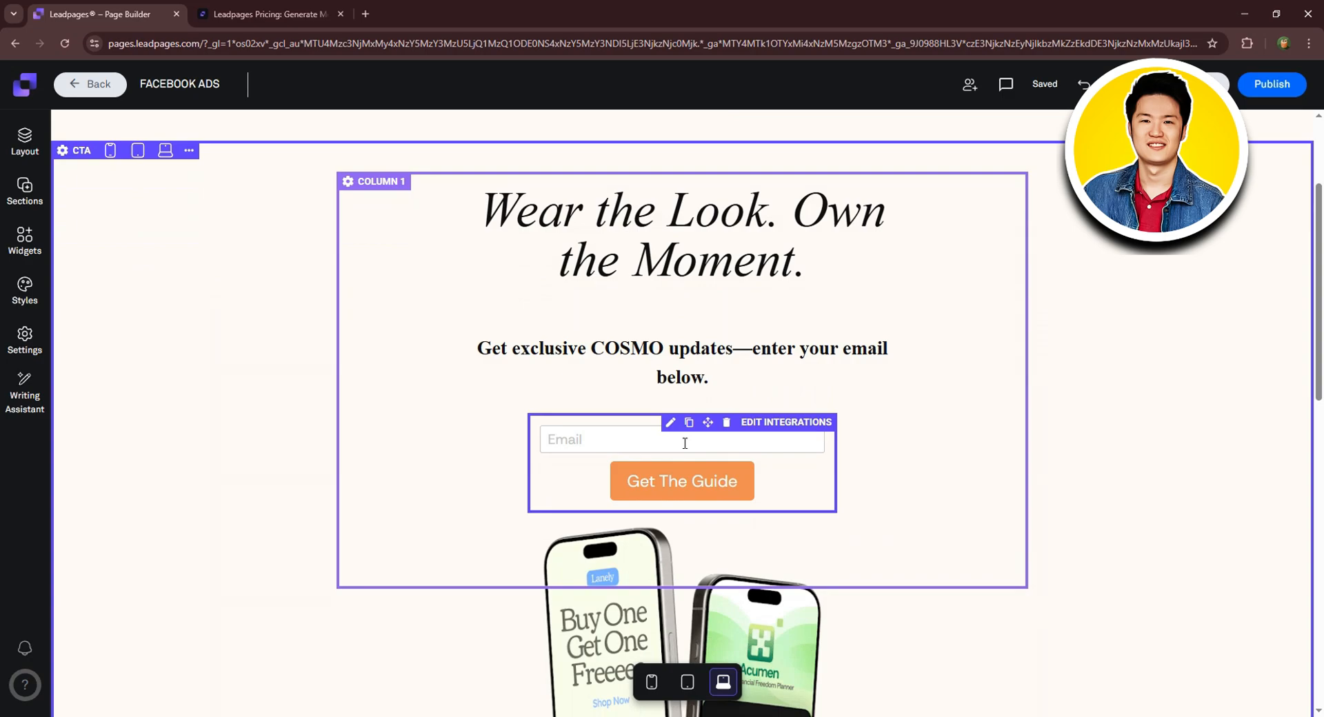
{"action": "left_click", "coordinate": [603, 434]}
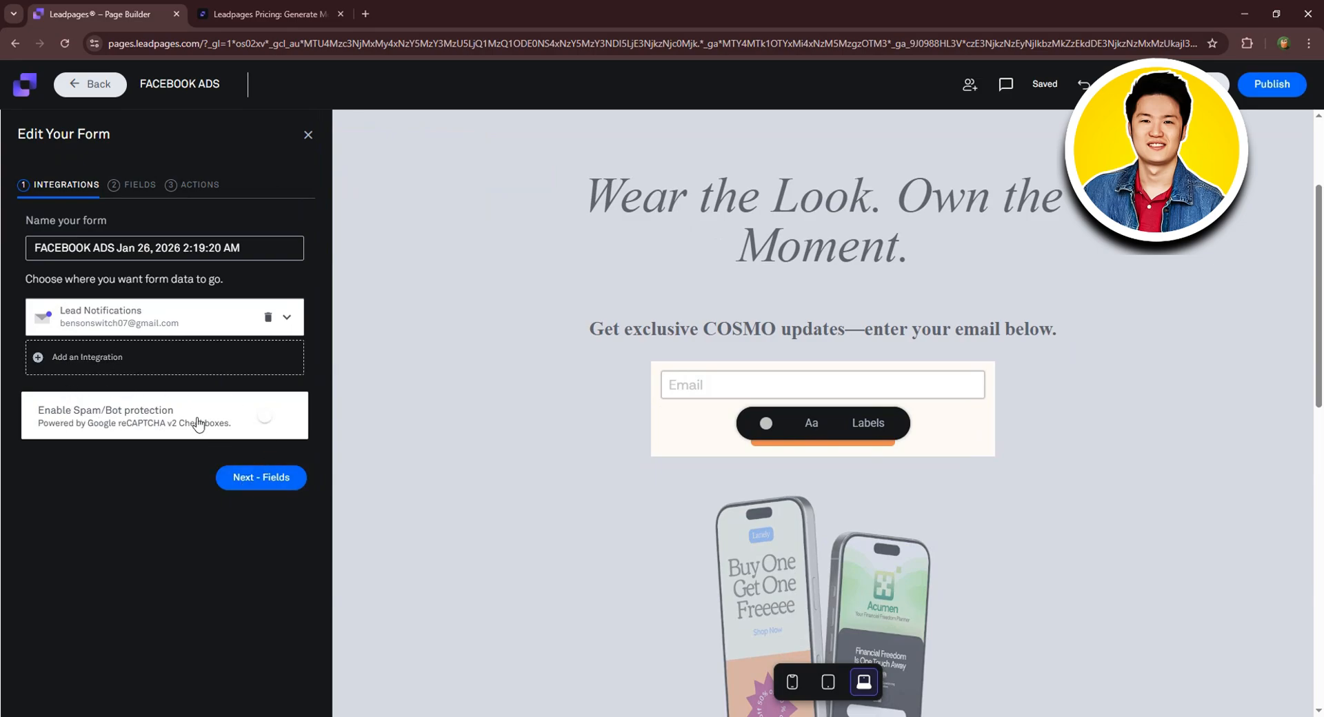
{"action": "left_click", "coordinate": [138, 185]}
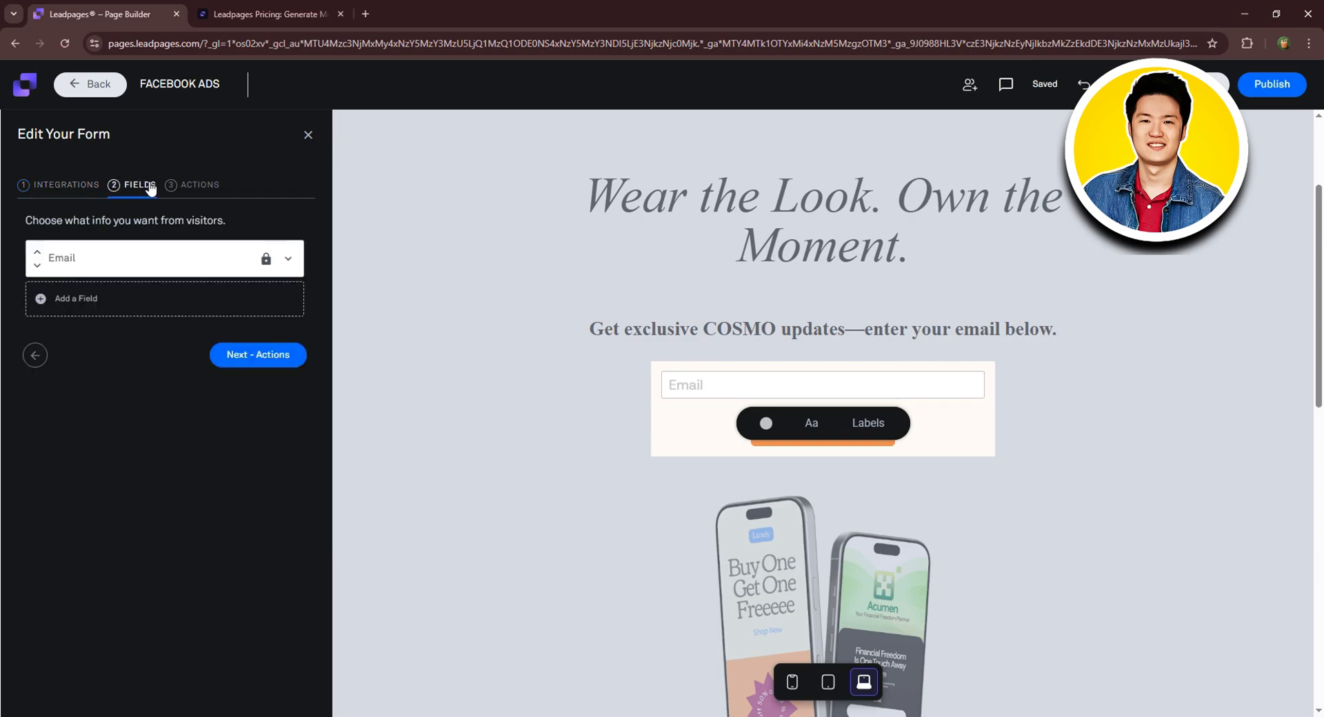
{"action": "left_click", "coordinate": [288, 259]}
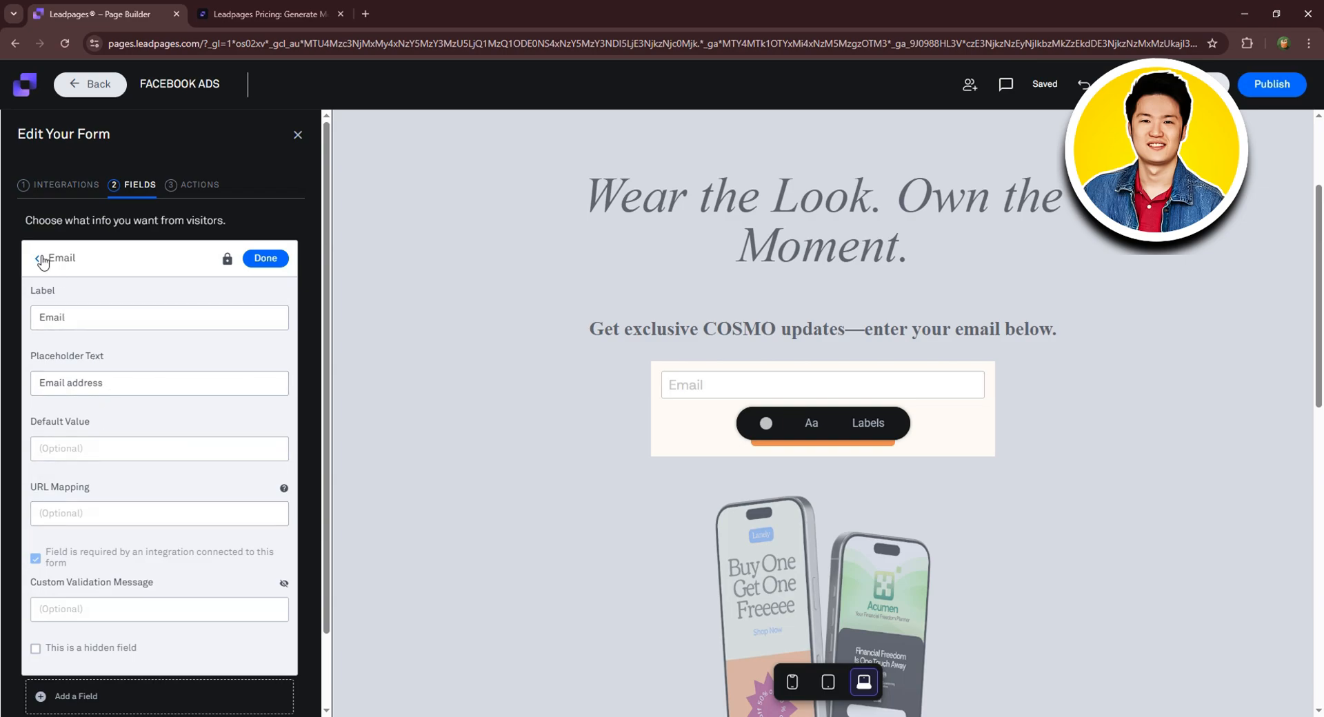
{"action": "scroll", "coordinate": [124, 552], "scroll_direction": "down", "scroll_amount": 1}
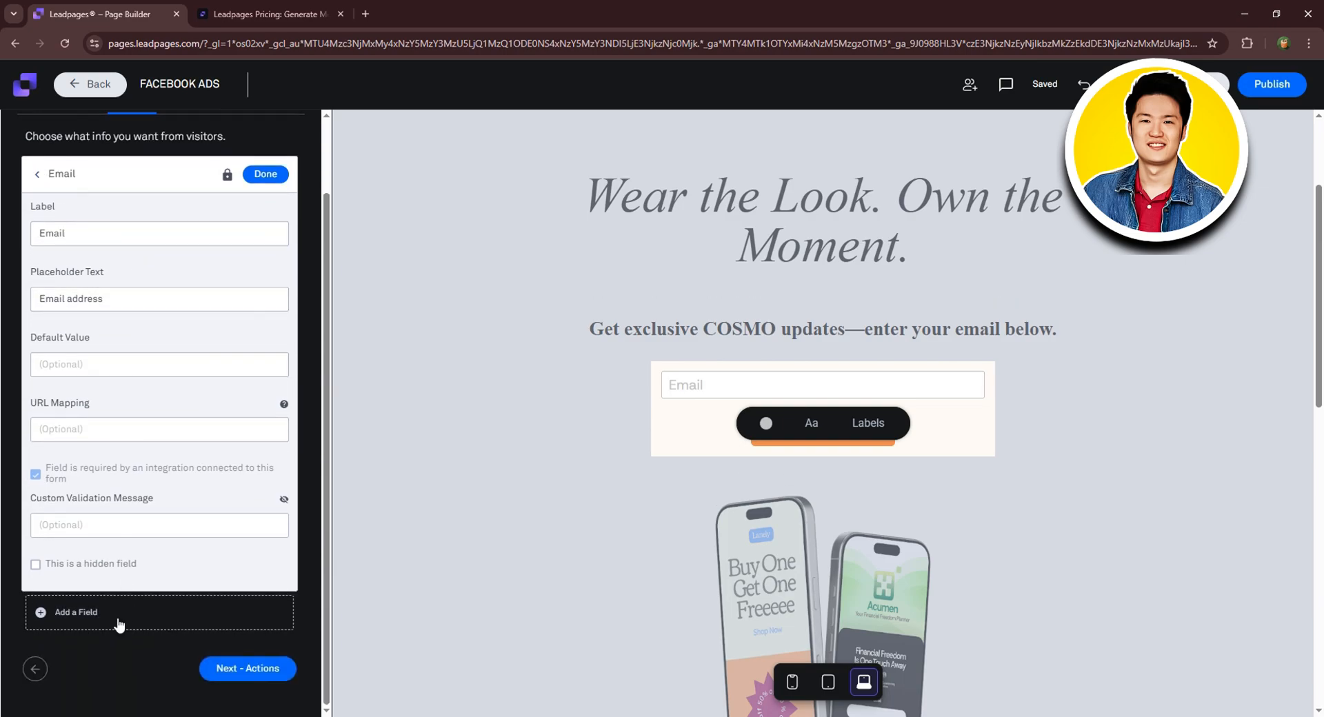
Add a First Name field and save the form with its default after-submit action.
{"action": "left_click", "coordinate": [76, 614]}
{"action": "scroll", "coordinate": [145, 512], "scroll_direction": "down", "scroll_amount": 2}
{"action": "scroll", "coordinate": [145, 513], "scroll_direction": "down", "scroll_amount": 1}
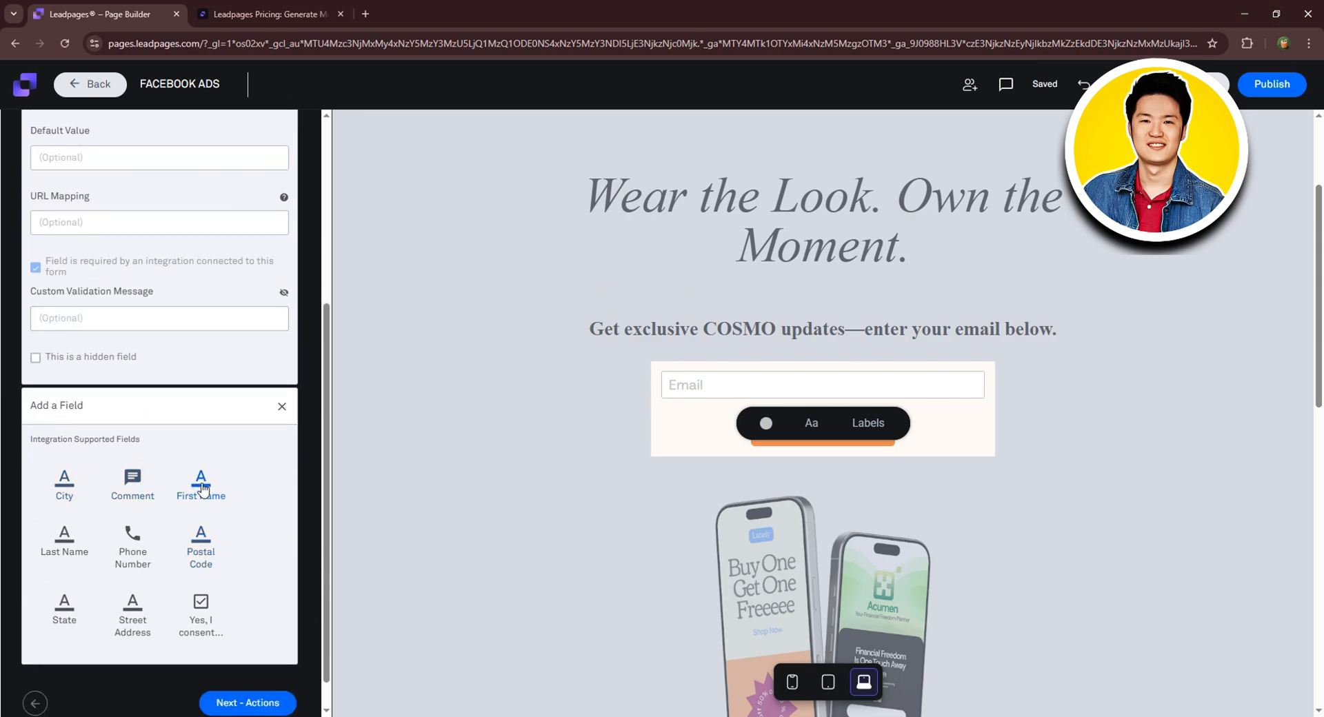
{"action": "left_click", "coordinate": [212, 489]}
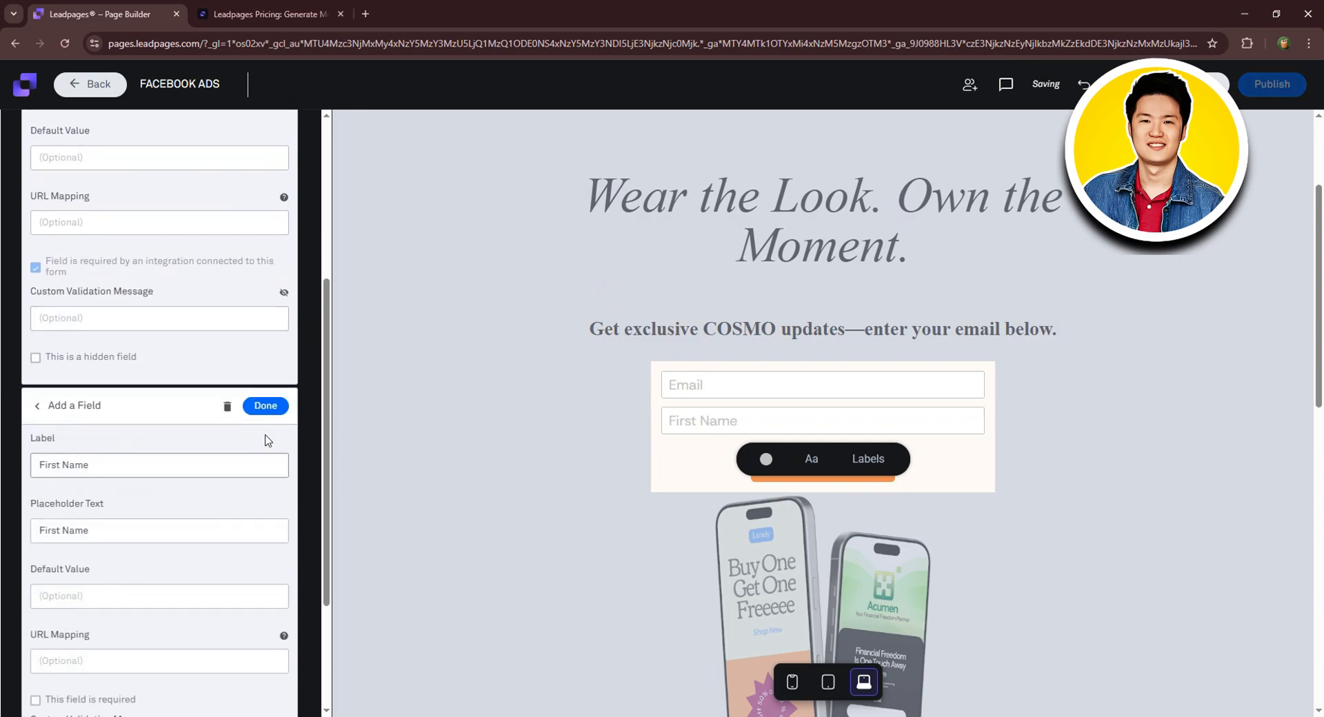
{"action": "left_click", "coordinate": [262, 411]}
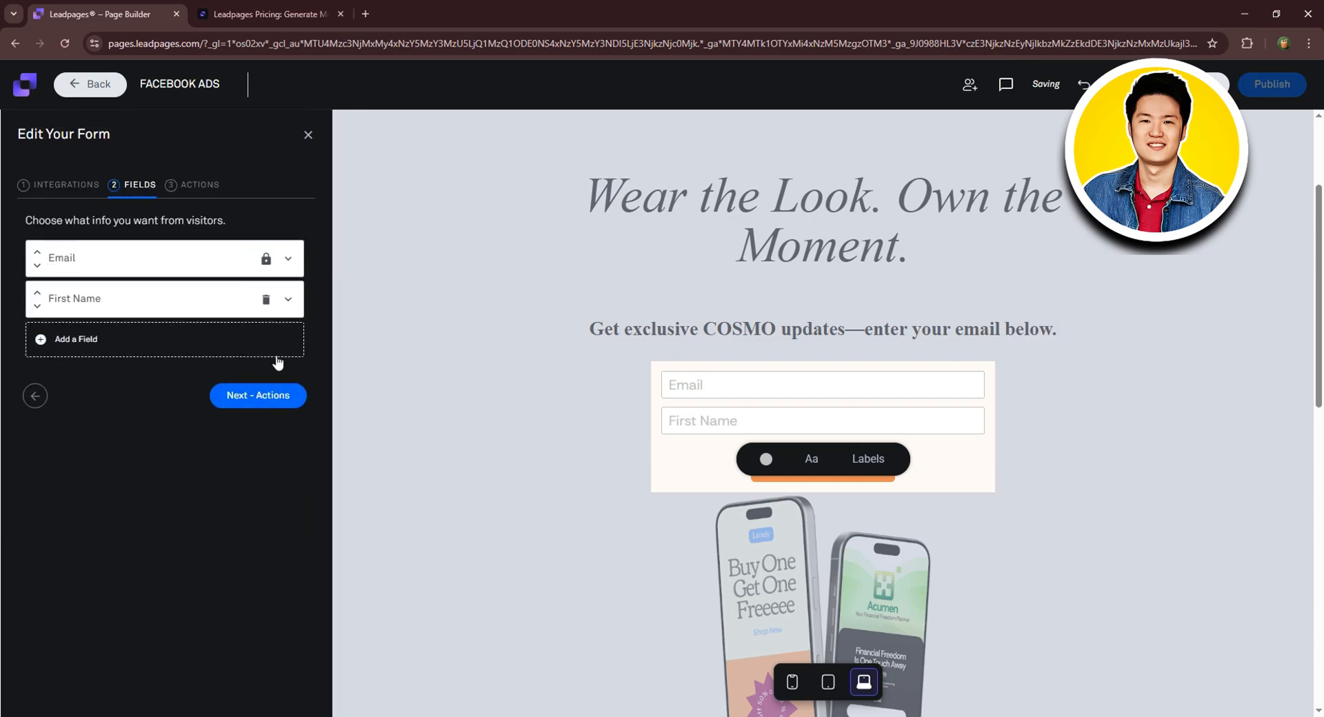
{"action": "left_click", "coordinate": [211, 191]}
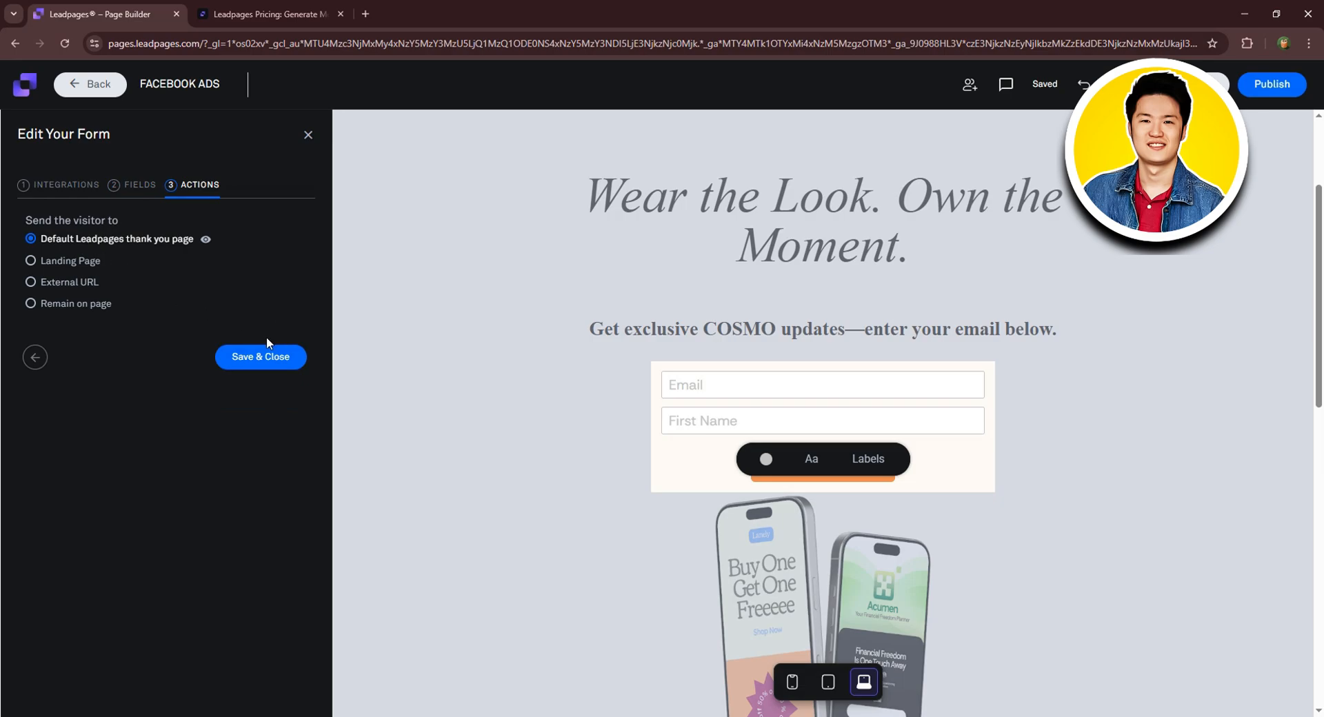
{"action": "left_click", "coordinate": [262, 358]}
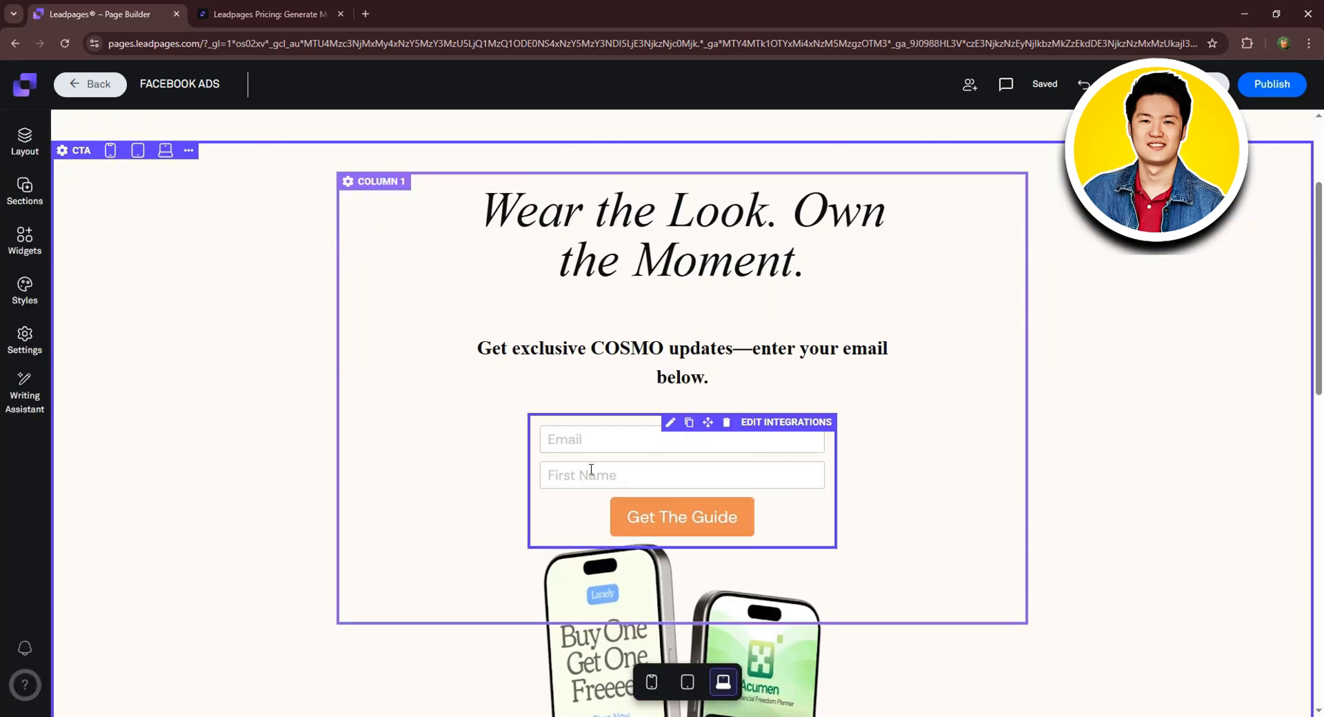
{"action": "left_click", "coordinate": [669, 530]}
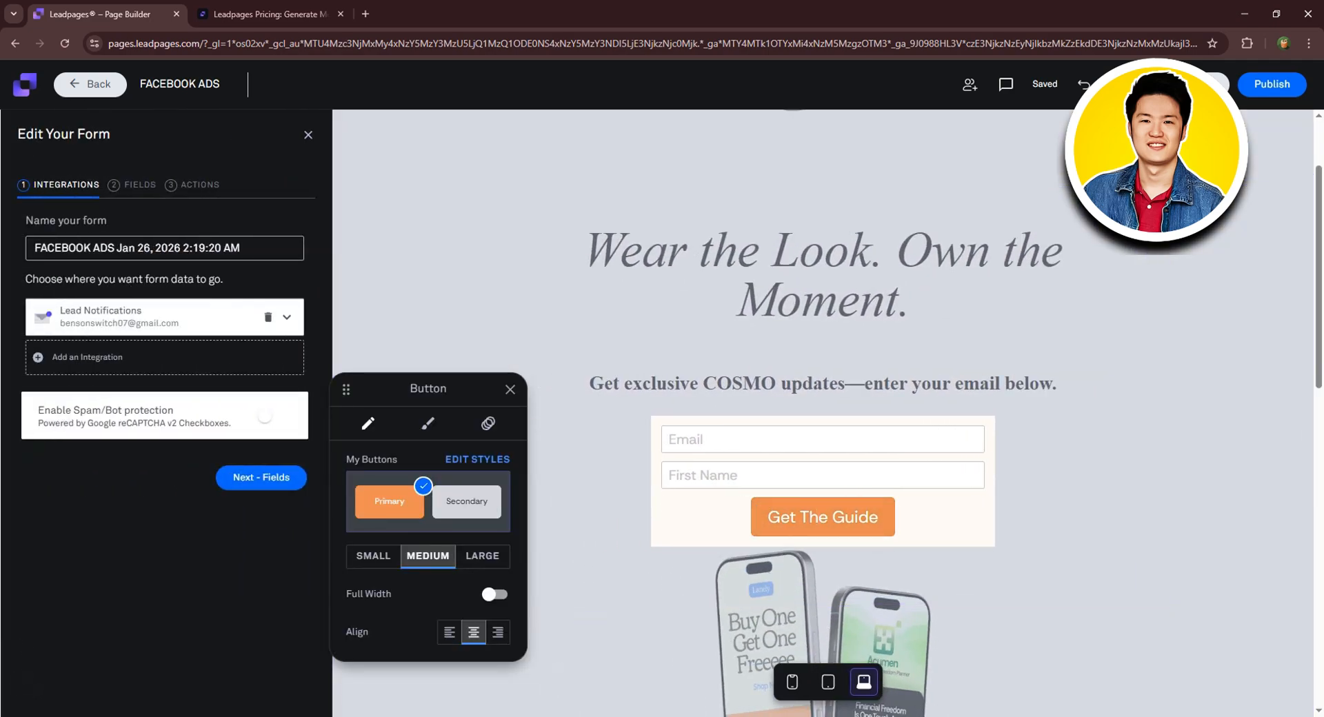
Replace the 'Get The Guide' button label with 'Get the Look' from the notes.
{"action": "key", "text": "alt+Tab"}
{"action": "left_click_drag", "start_coordinate": [386, 191], "coordinate": [490, 190]}
{"action": "key", "text": "ctrl+c"}
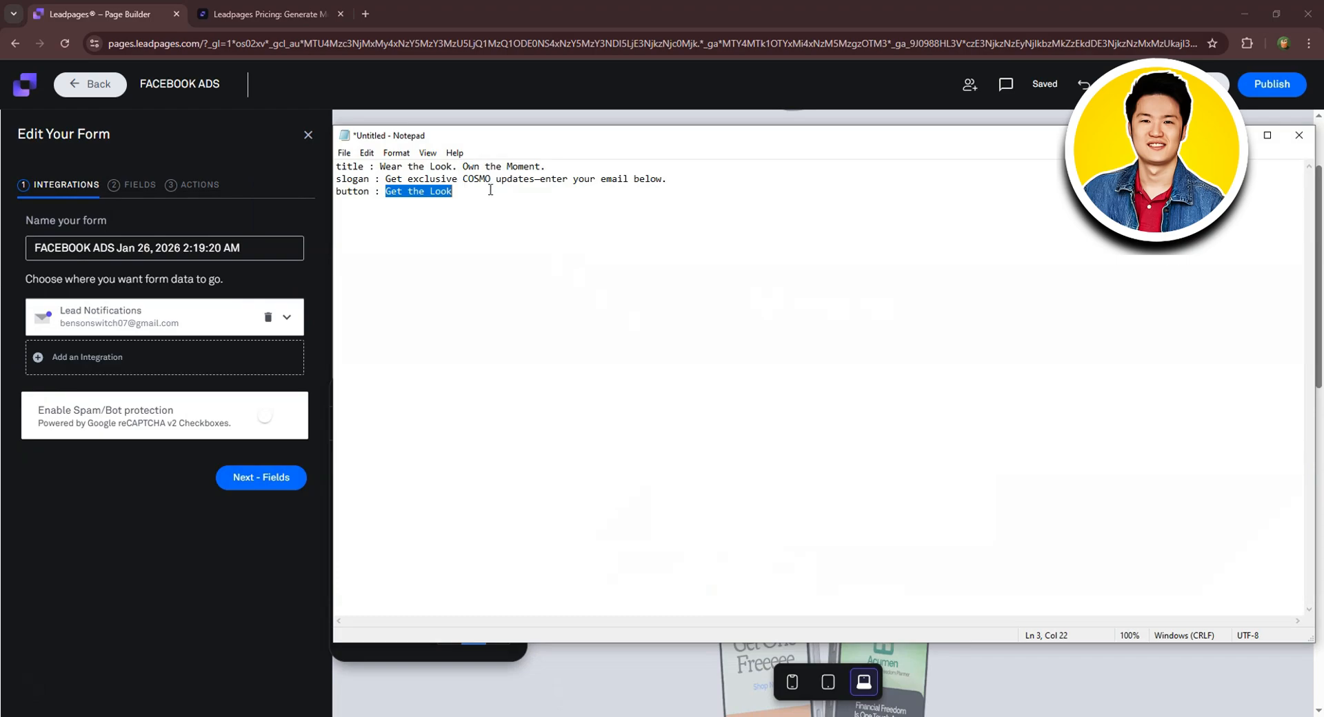
{"action": "key", "text": "alt+Tab"}
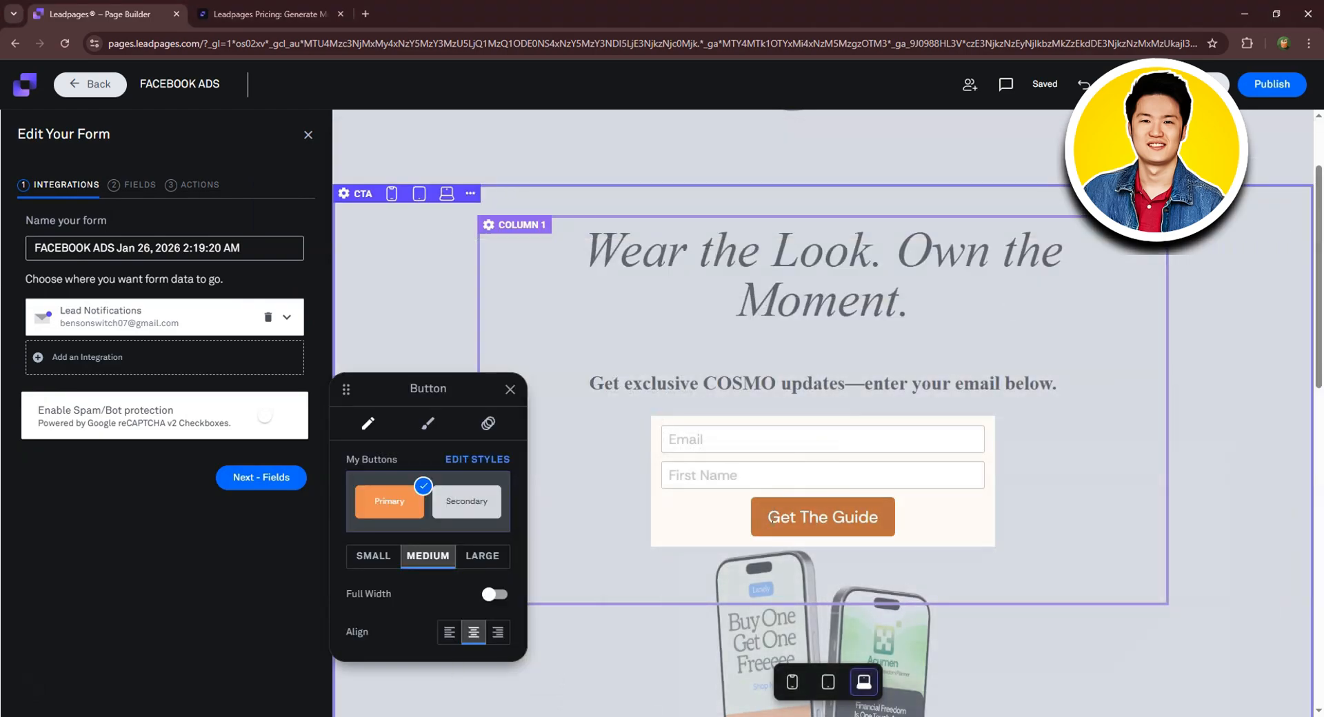
{"action": "left_click_drag", "start_coordinate": [767, 517], "coordinate": [916, 527]}
{"action": "key", "text": "ctrl+v"}
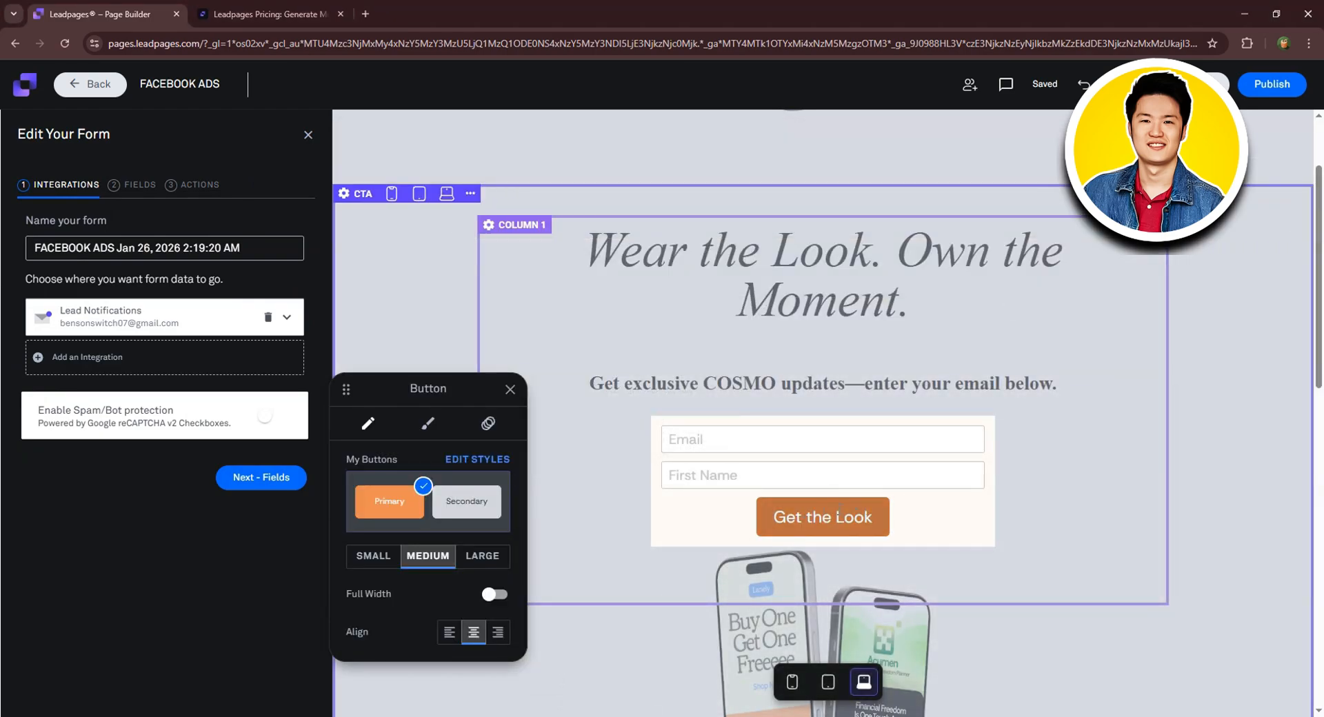
{"action": "left_click", "coordinate": [868, 518]}
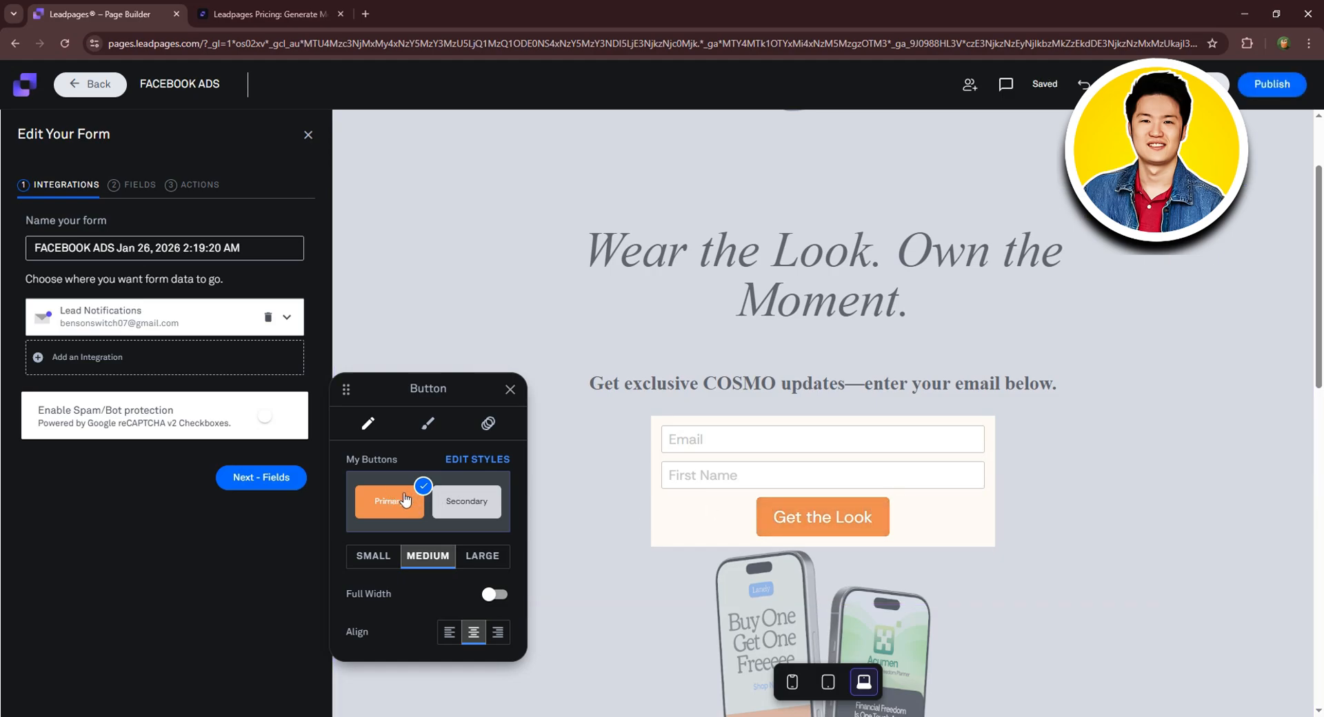
Style the button as a solid-fill pill in dark grey.
{"action": "left_click", "coordinate": [429, 425]}
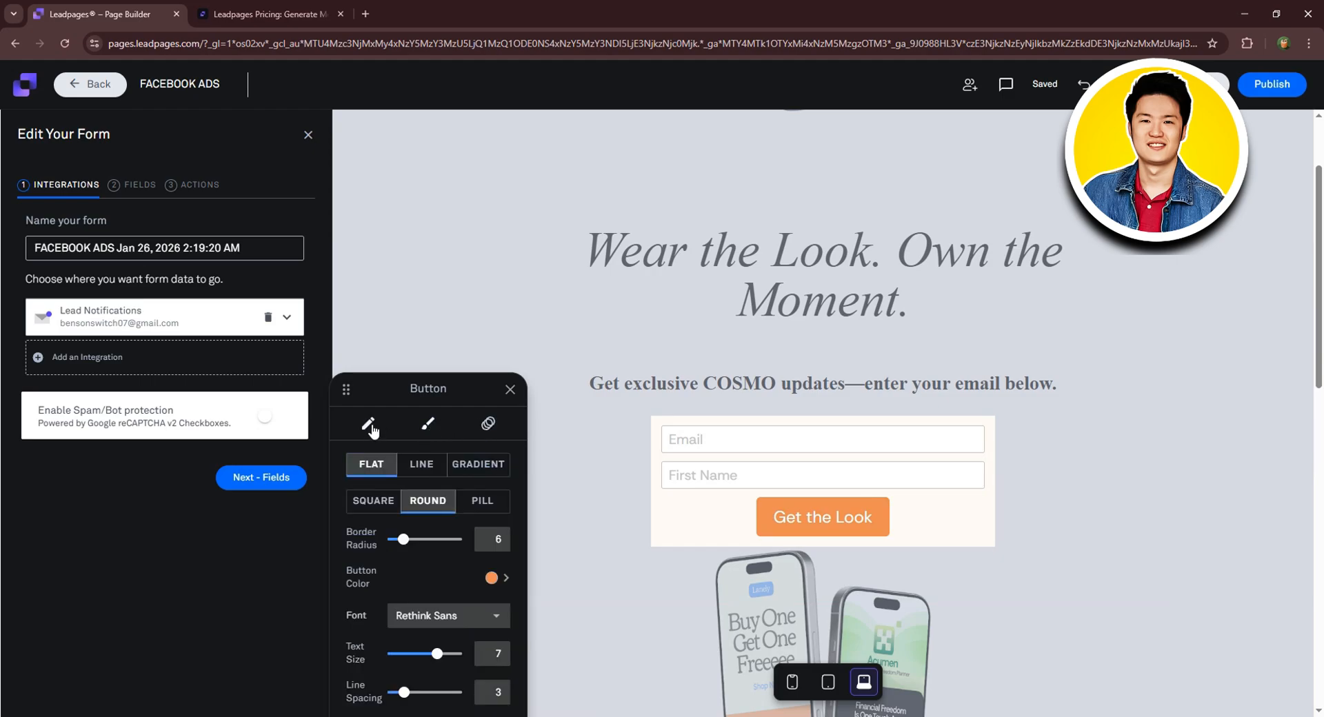
{"action": "left_click", "coordinate": [423, 468]}
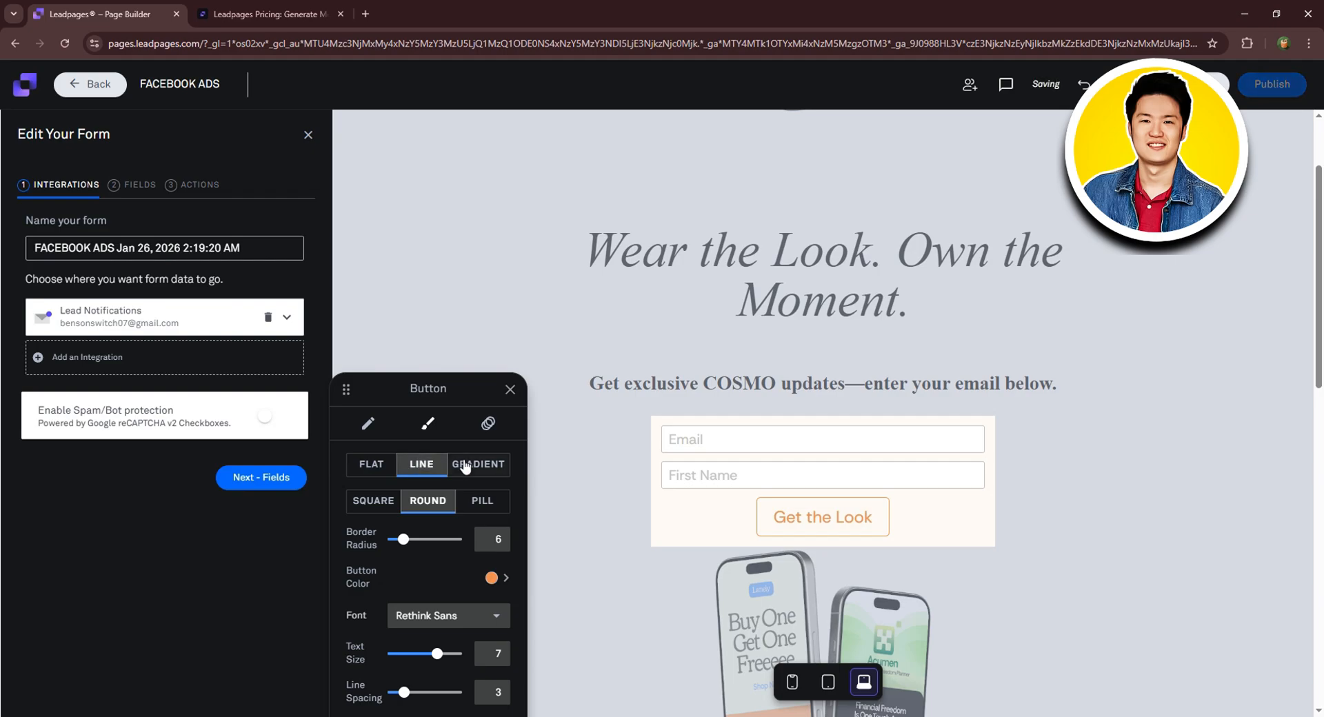
{"action": "left_click", "coordinate": [457, 466]}
{"action": "left_click", "coordinate": [371, 465]}
{"action": "left_click", "coordinate": [482, 503]}
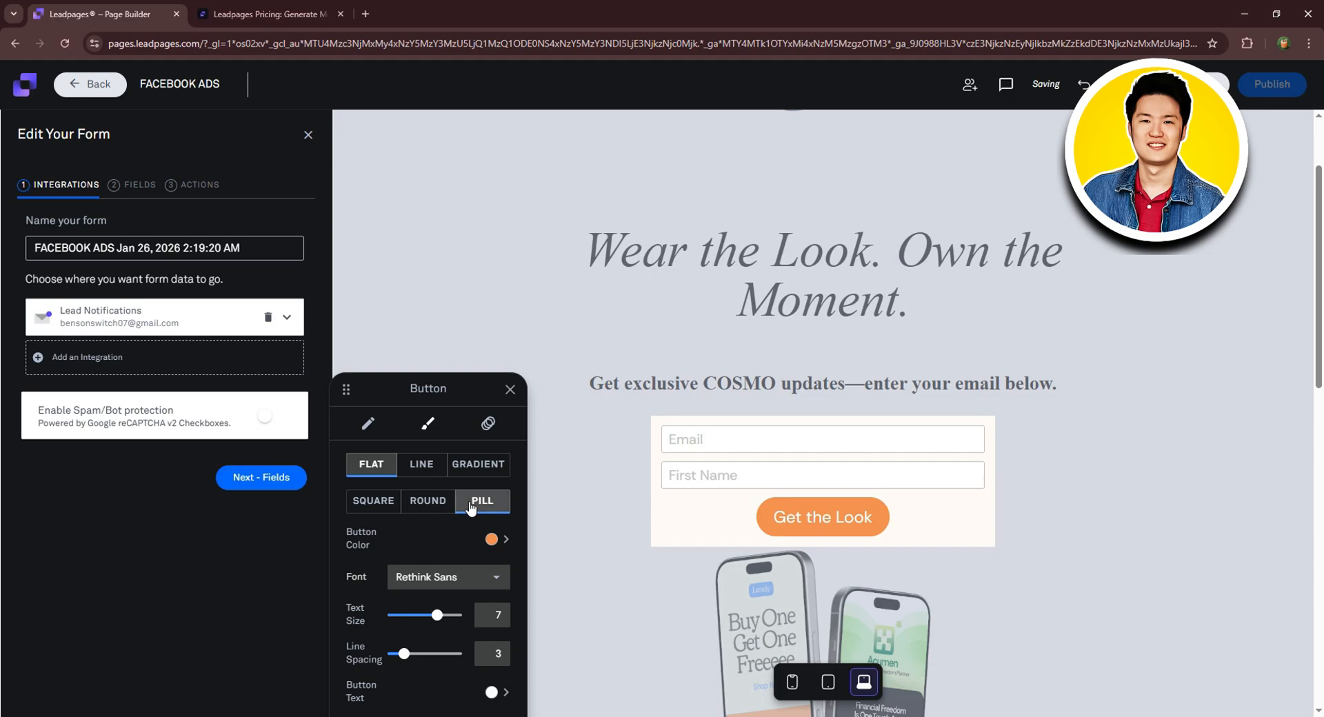
{"action": "left_click", "coordinate": [492, 540]}
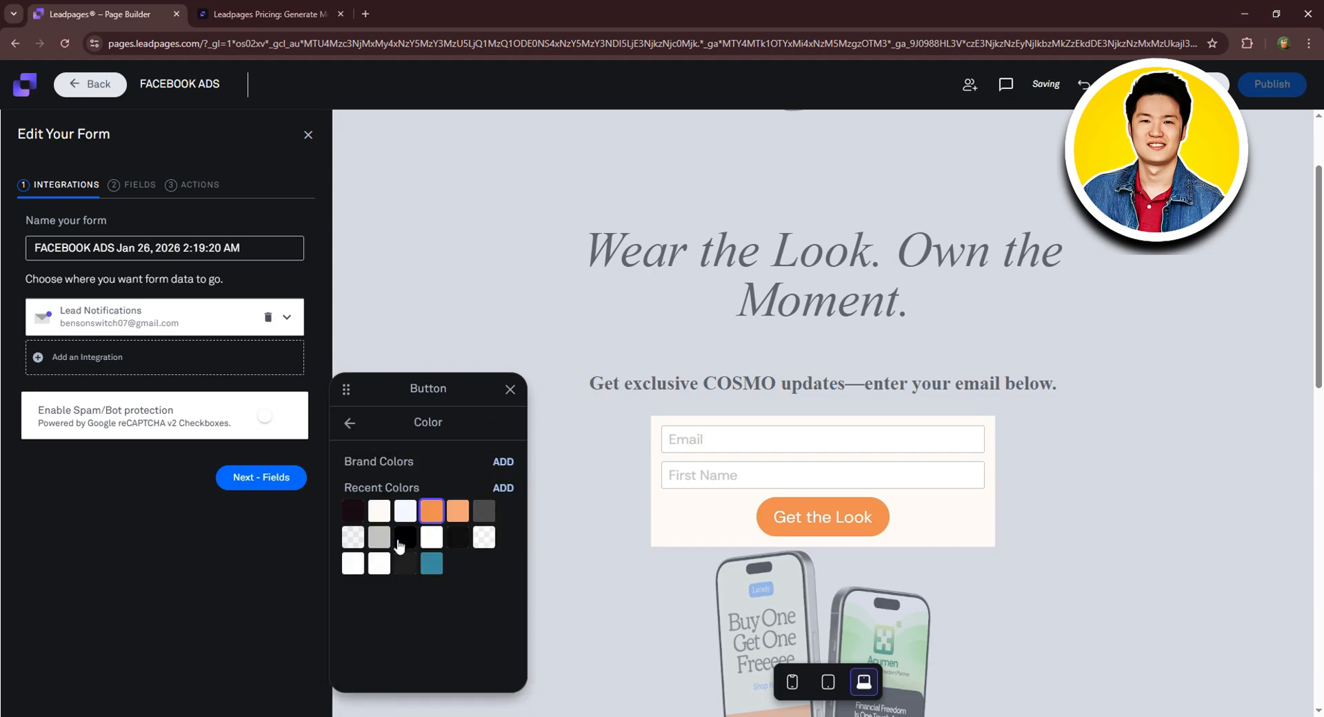
{"action": "left_click", "coordinate": [354, 539]}
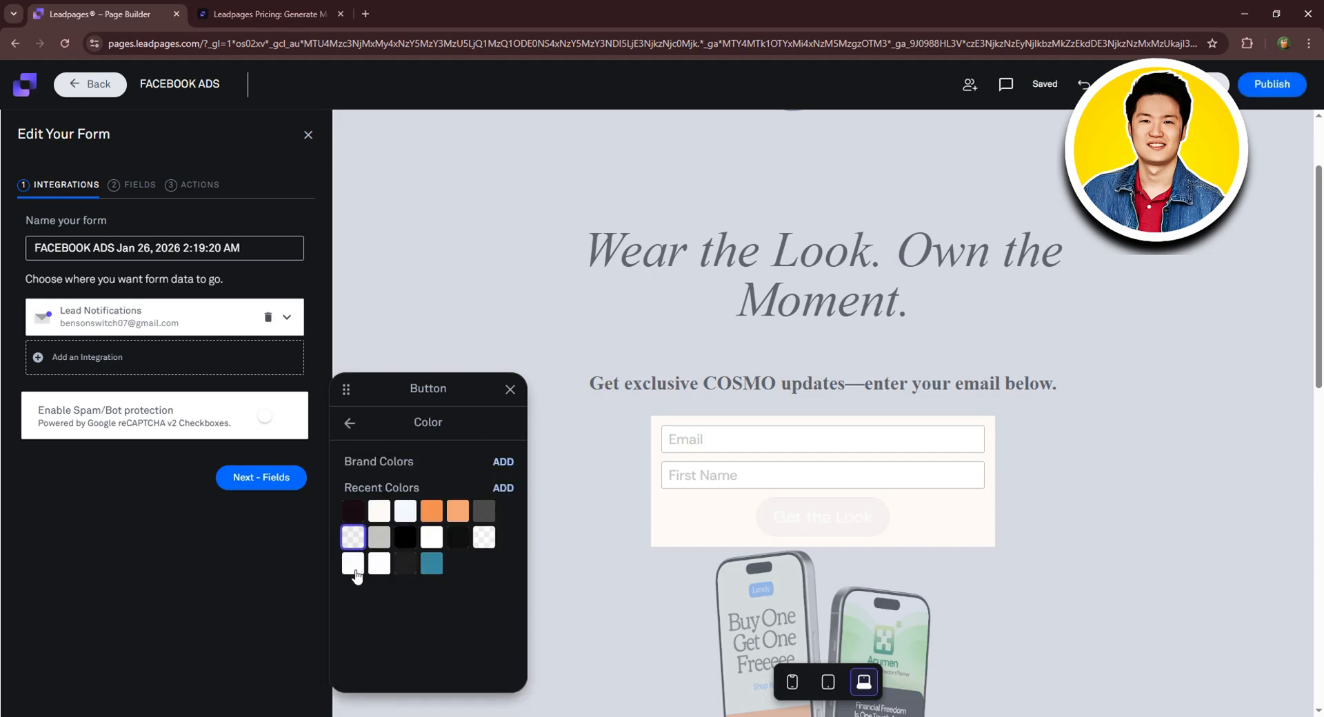
{"action": "left_click", "coordinate": [353, 564]}
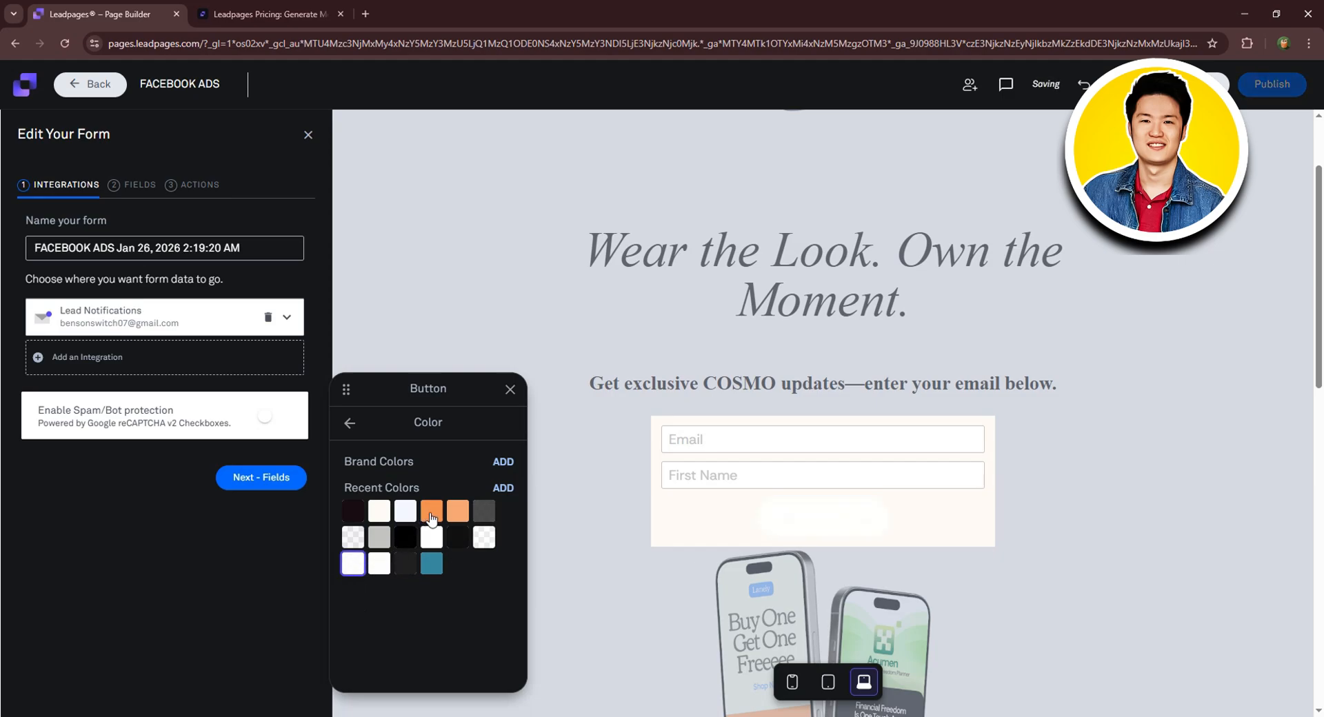
{"action": "left_click", "coordinate": [431, 514]}
{"action": "left_click", "coordinate": [458, 513]}
{"action": "left_click", "coordinate": [485, 515]}
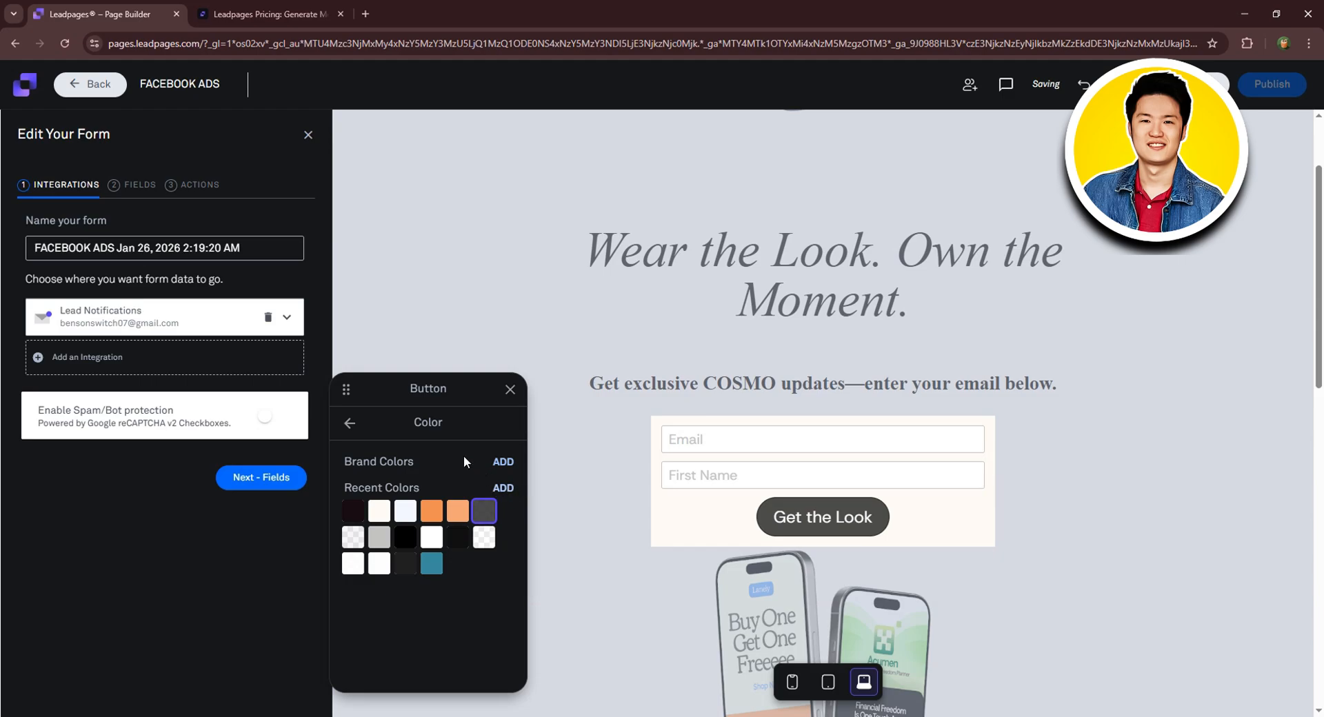
{"action": "left_click", "coordinate": [349, 425]}
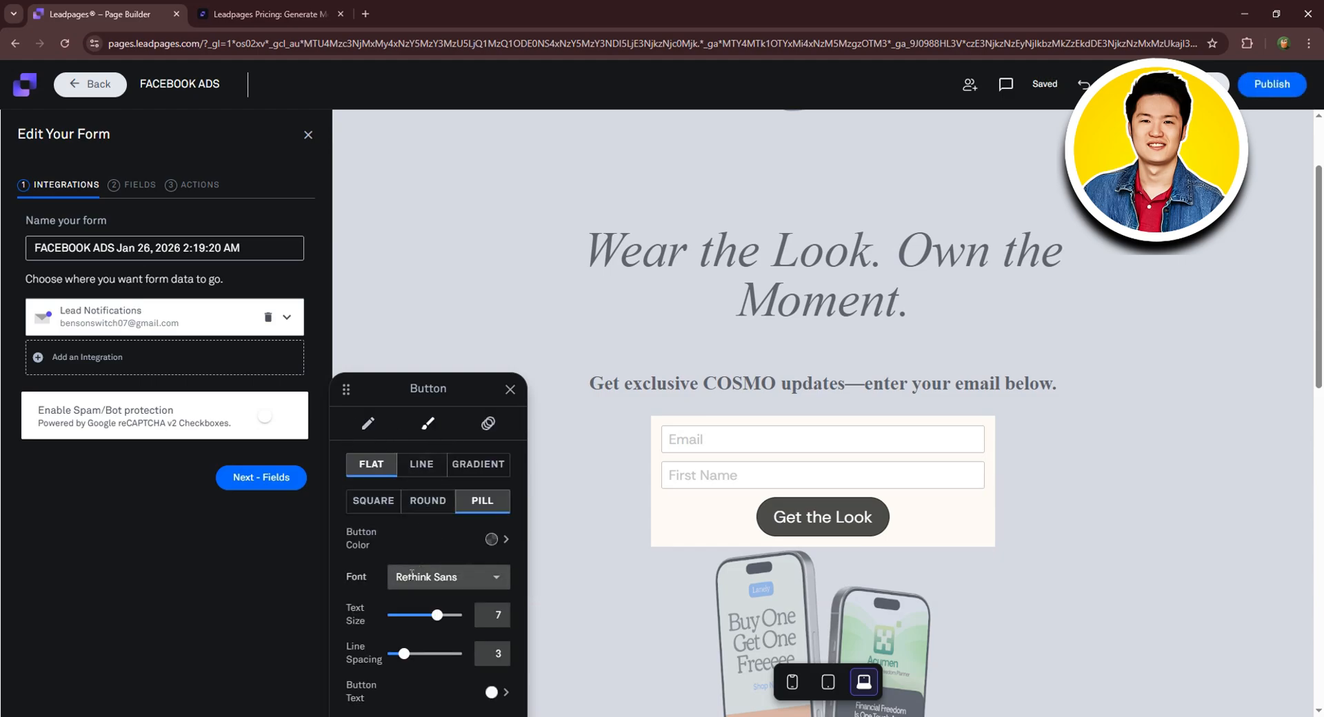
Set the button text to Times New Roman at size 6.
{"action": "left_click_drag", "start_coordinate": [774, 518], "coordinate": [873, 518]}
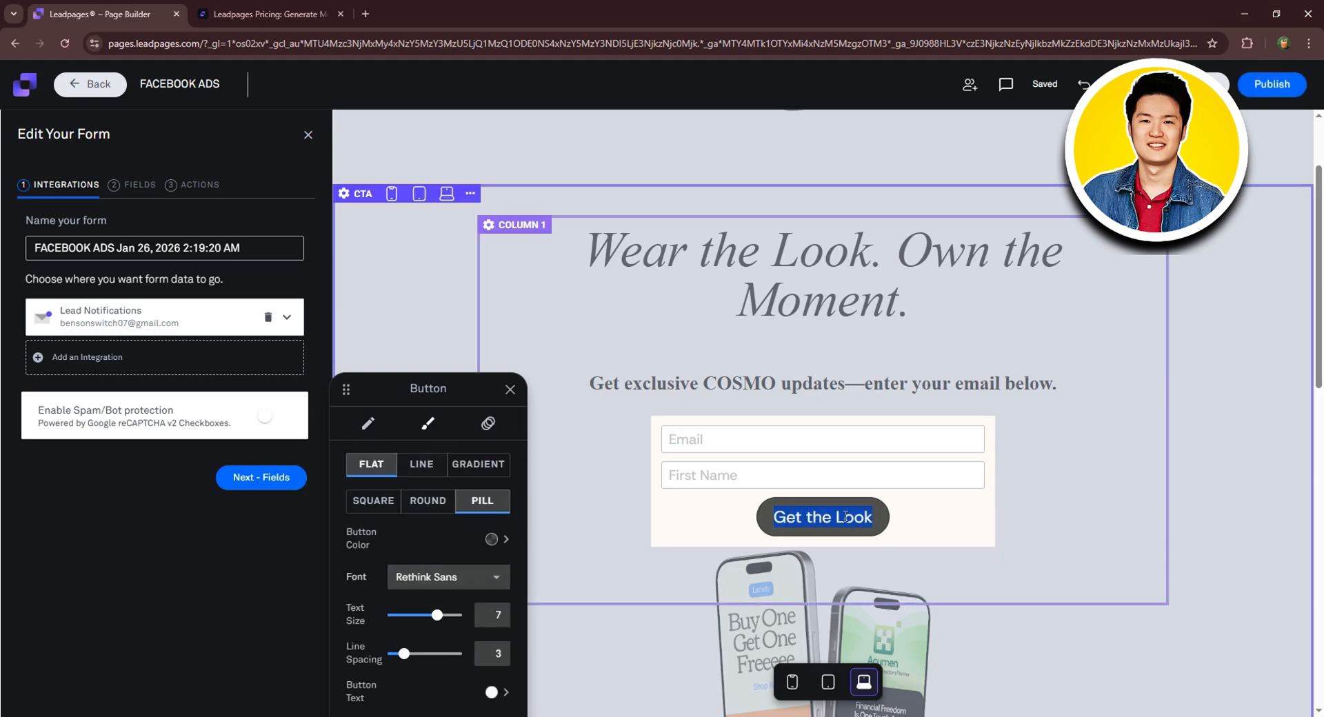
{"action": "left_click", "coordinate": [450, 577]}
{"action": "scroll", "coordinate": [448, 521], "scroll_direction": "down", "scroll_amount": 5}
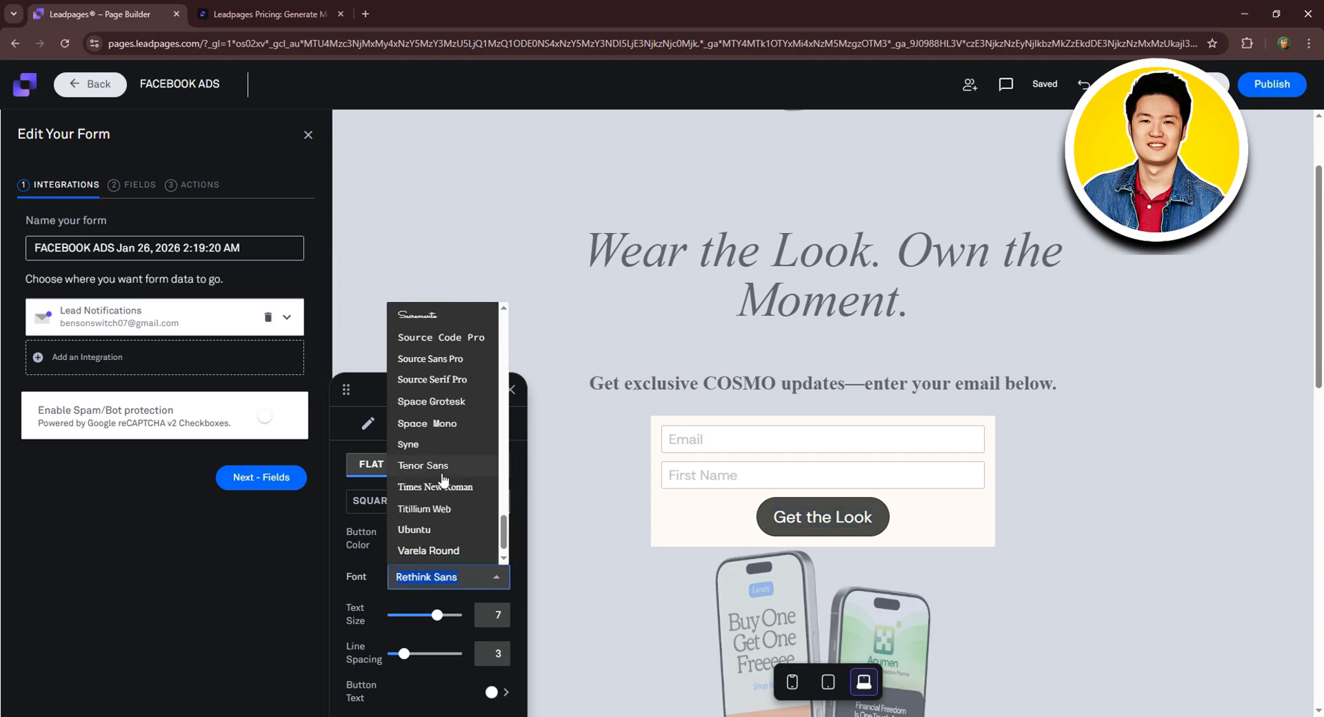
{"action": "left_click", "coordinate": [435, 464]}
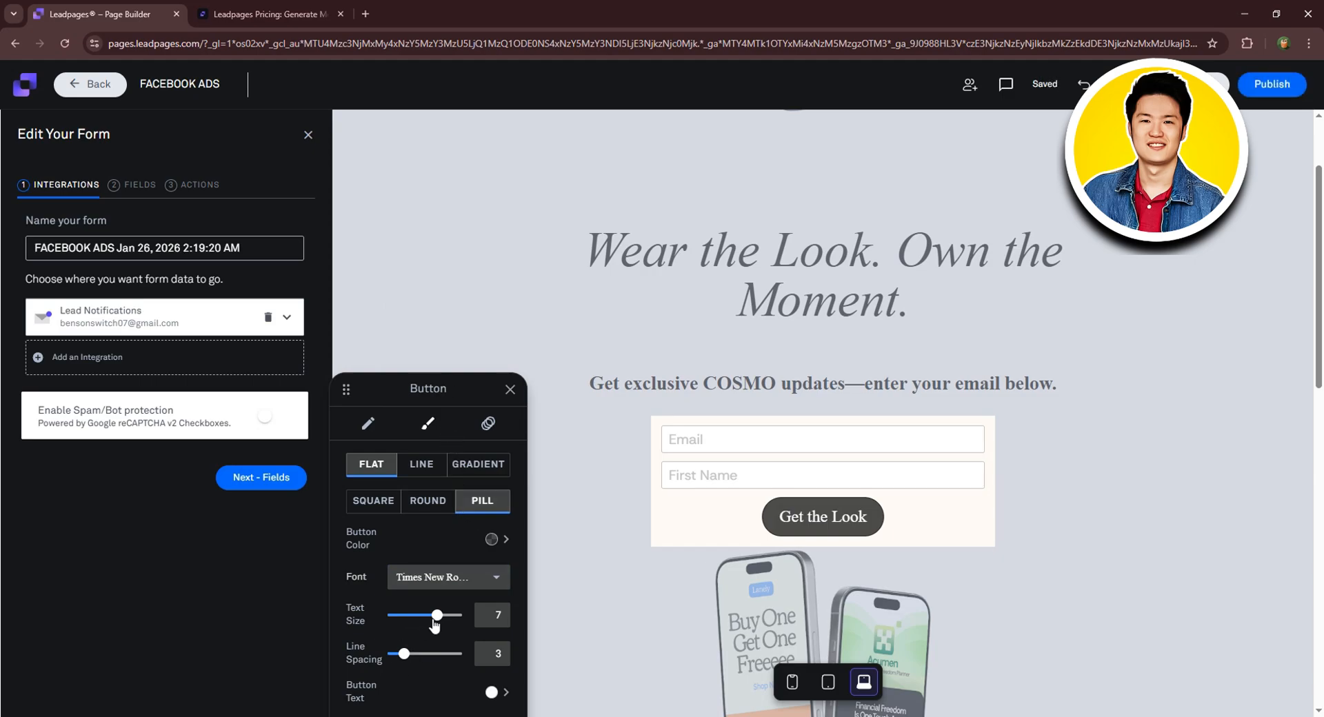
{"action": "left_click_drag", "start_coordinate": [434, 625], "coordinate": [394, 655]}
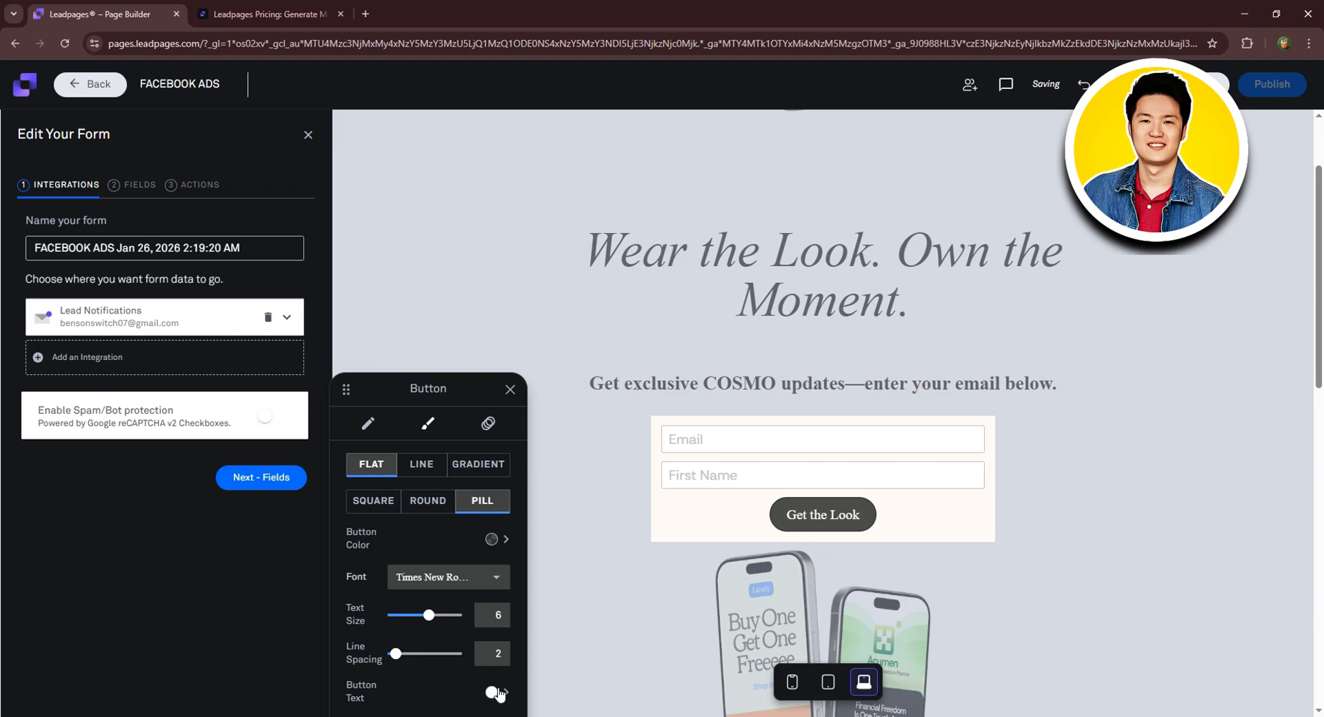
{"action": "left_click", "coordinate": [492, 693]}
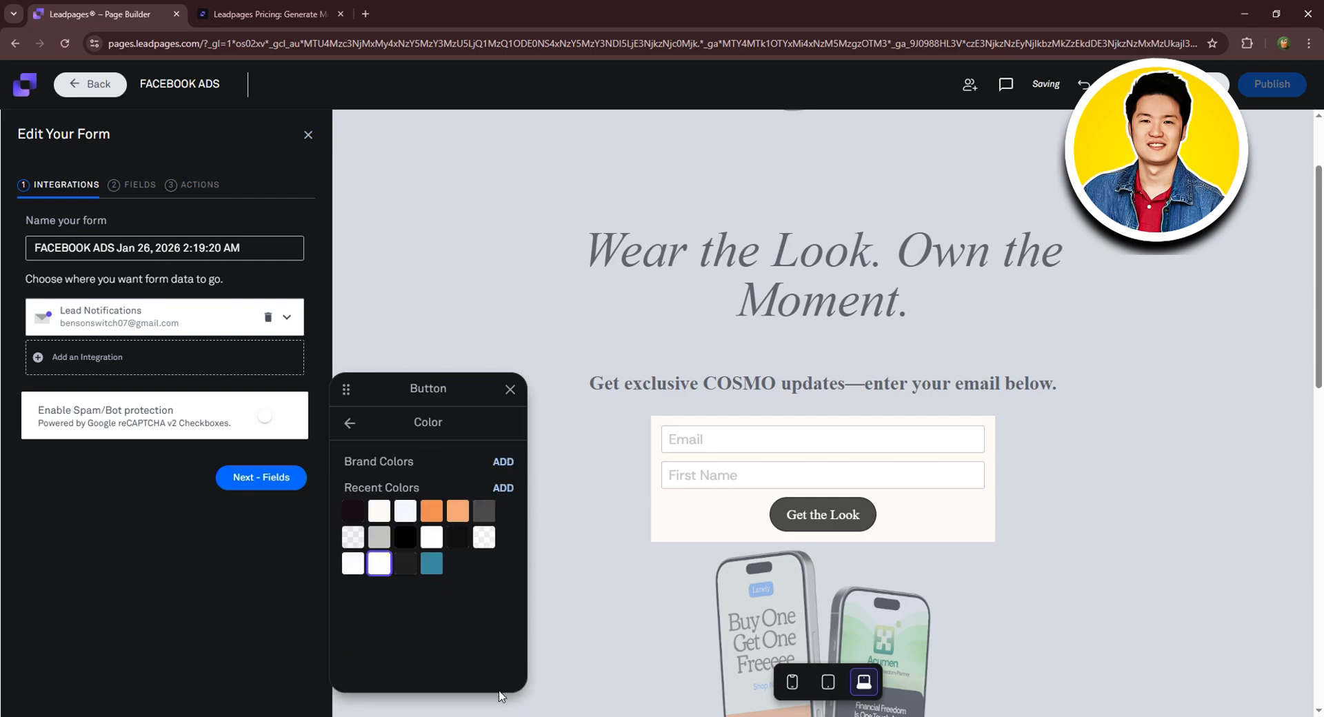
{"action": "left_click", "coordinate": [354, 430]}
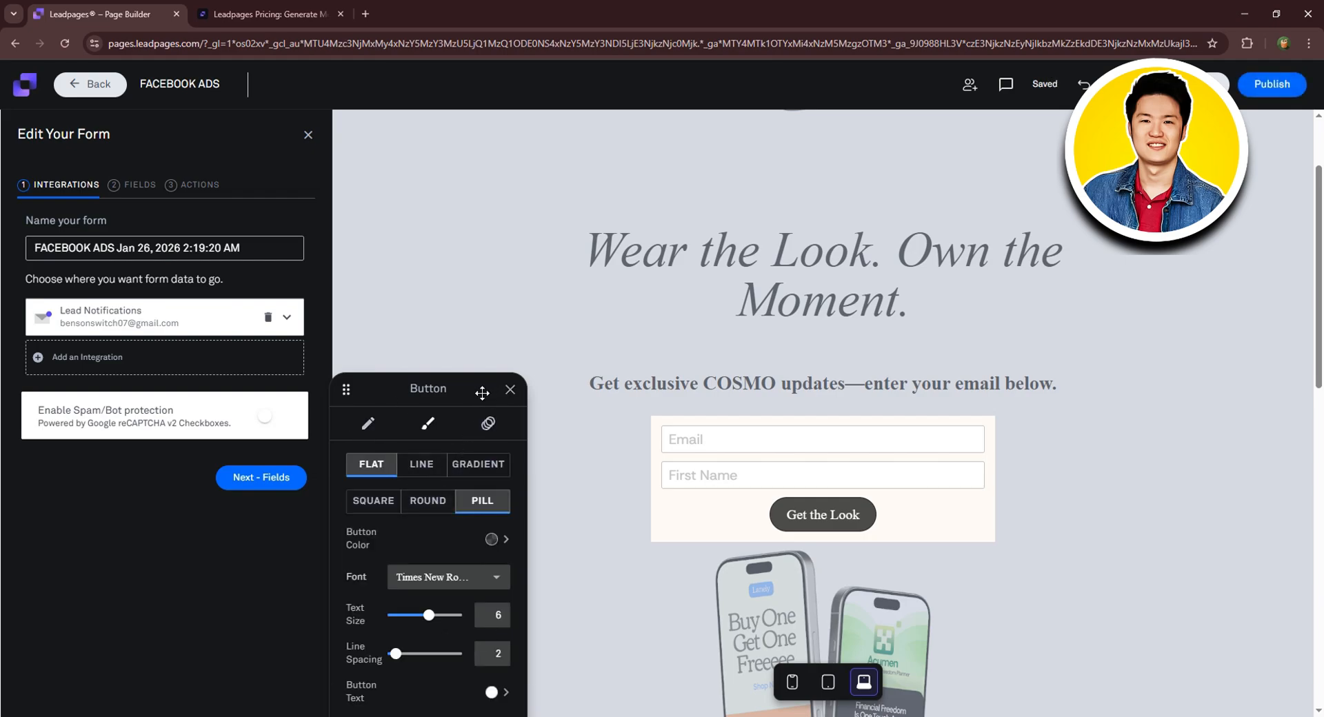
{"action": "left_click", "coordinate": [509, 389]}
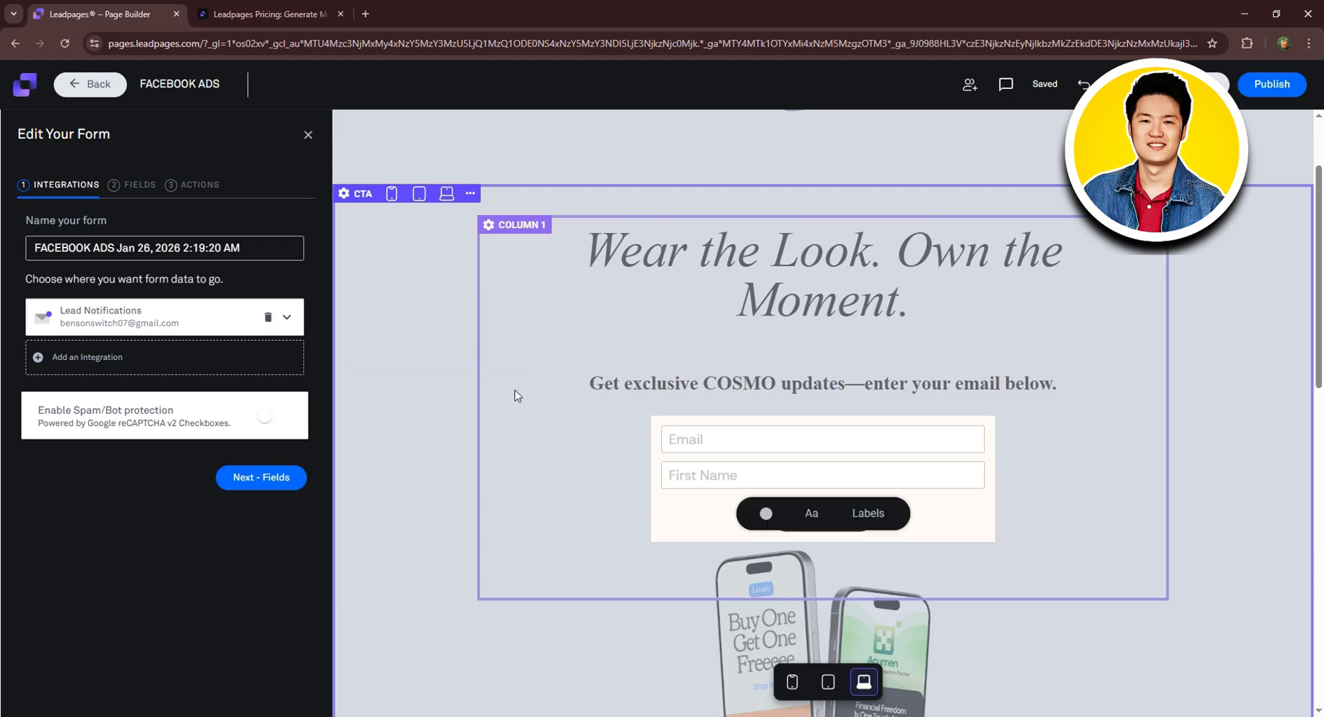
Open the image library from the CTA section's Edit Section Settings, Image background tab.
{"action": "left_click", "coordinate": [580, 499]}
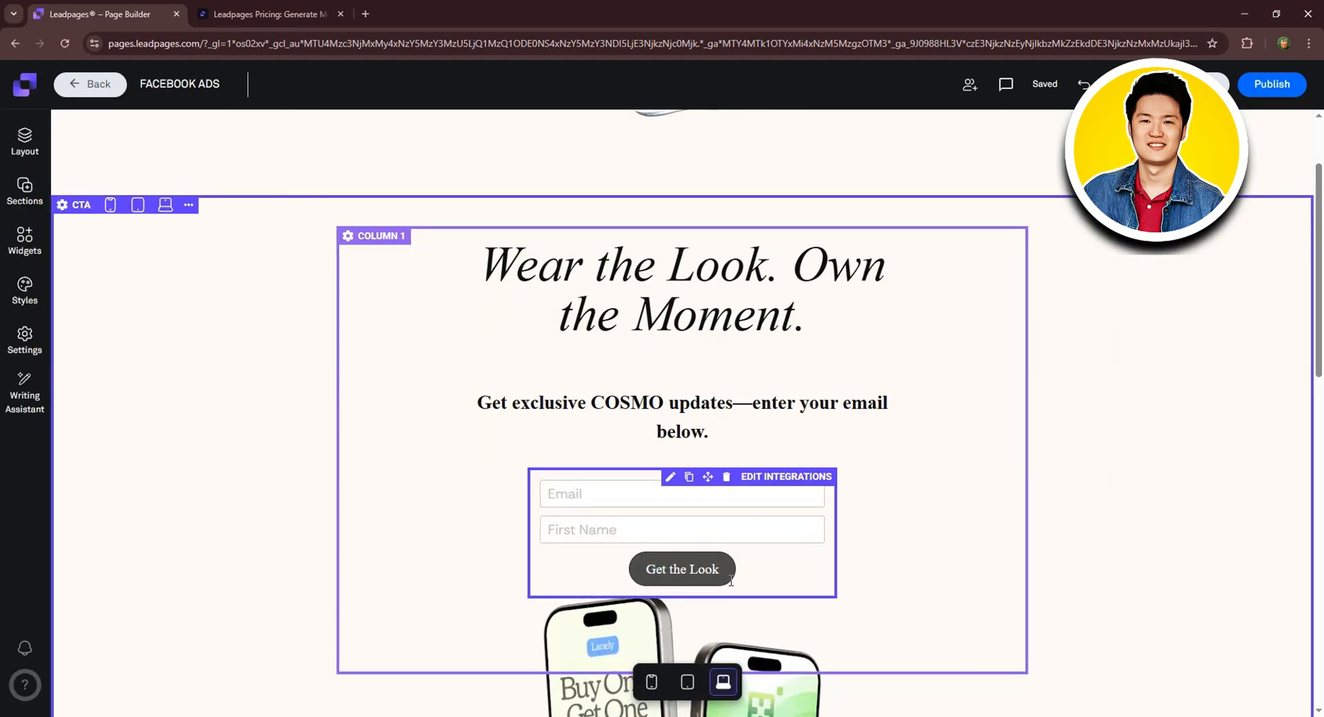
{"action": "scroll", "coordinate": [965, 413], "scroll_direction": "down", "scroll_amount": 2}
{"action": "scroll", "coordinate": [931, 331], "scroll_direction": "up", "scroll_amount": 4}
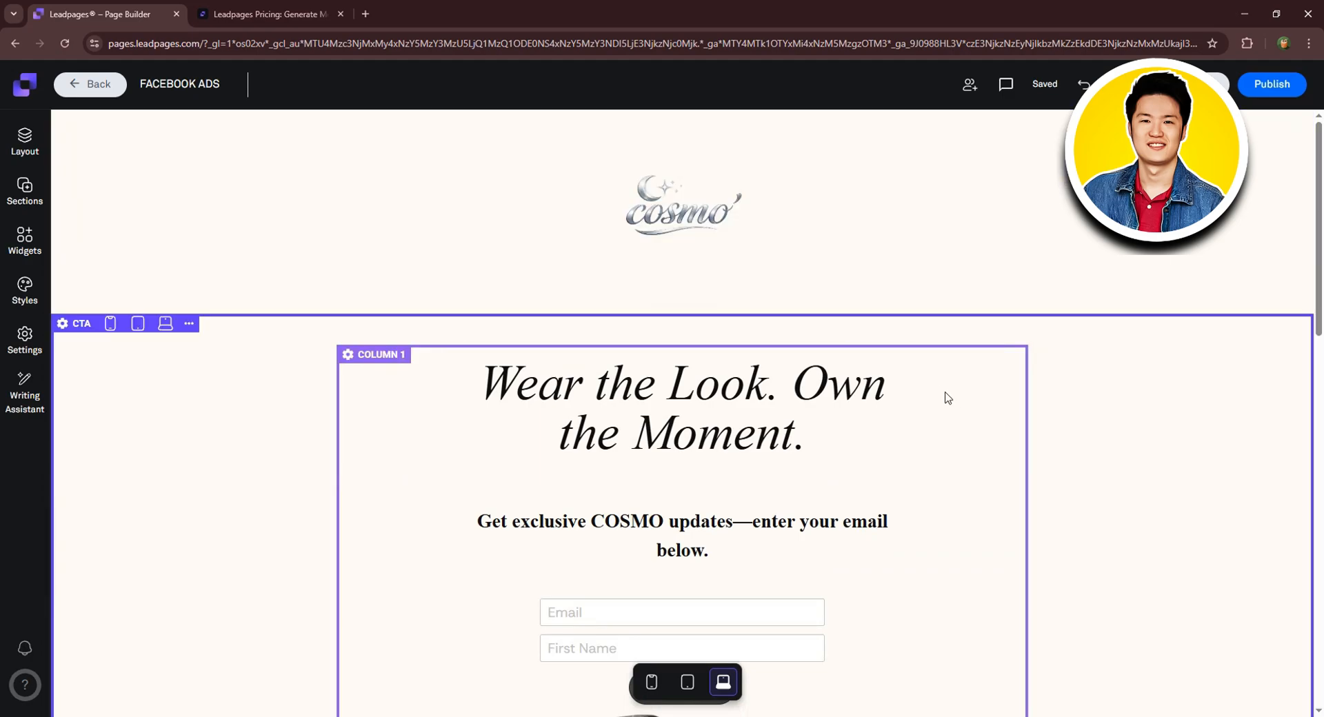
{"action": "scroll", "coordinate": [947, 404], "scroll_direction": "down", "scroll_amount": 3}
{"action": "scroll", "coordinate": [922, 431], "scroll_direction": "up", "scroll_amount": 2}
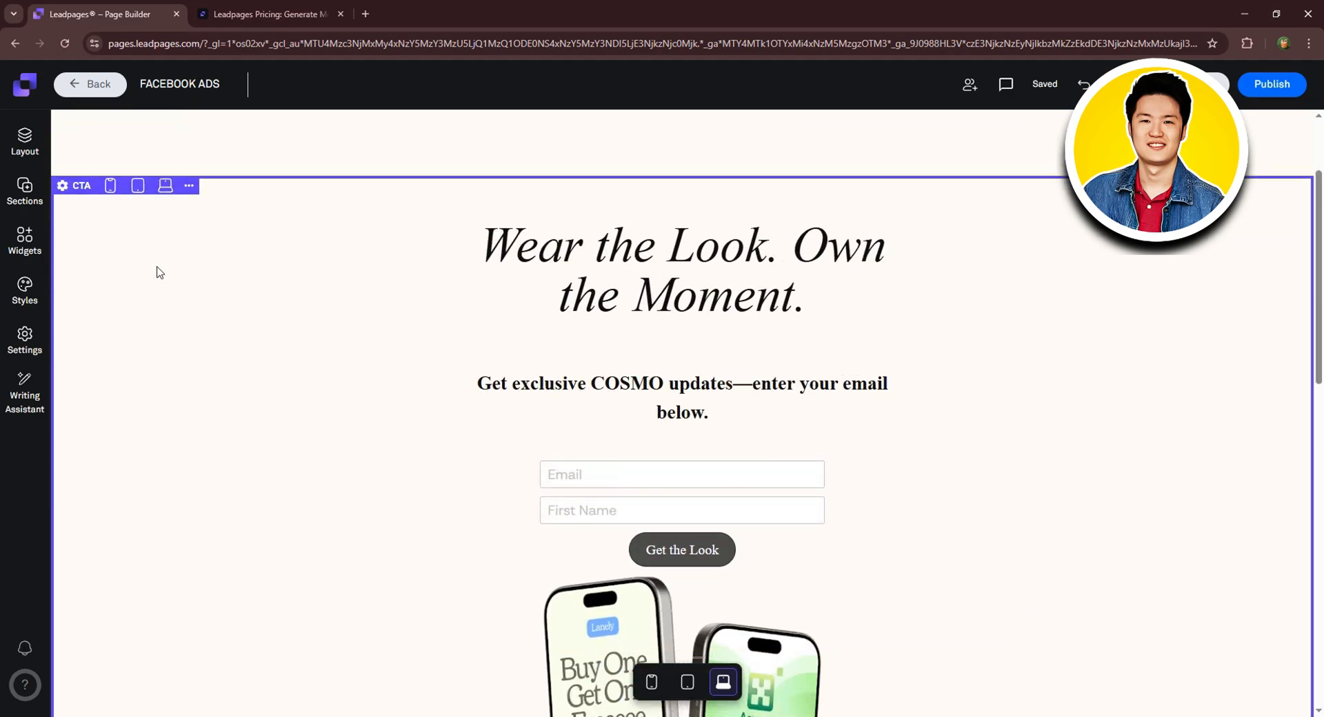
{"action": "left_click", "coordinate": [189, 187]}
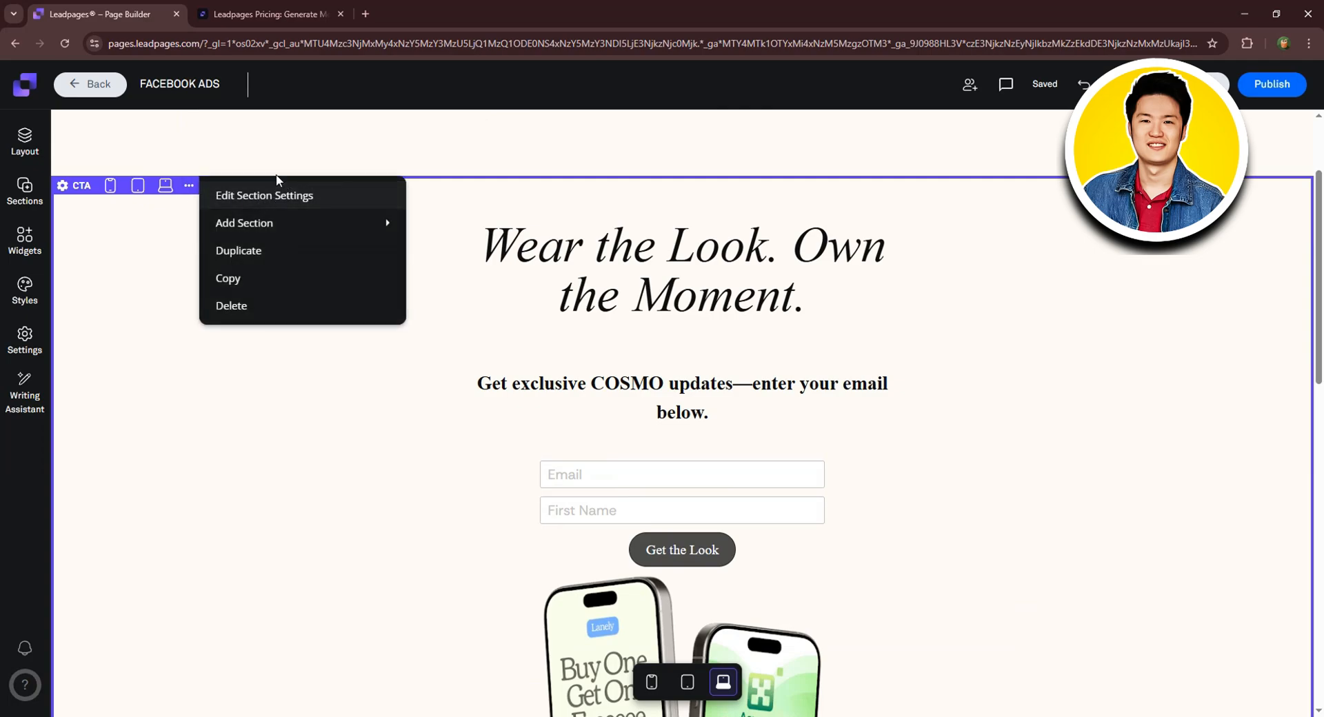
{"action": "left_click", "coordinate": [189, 186]}
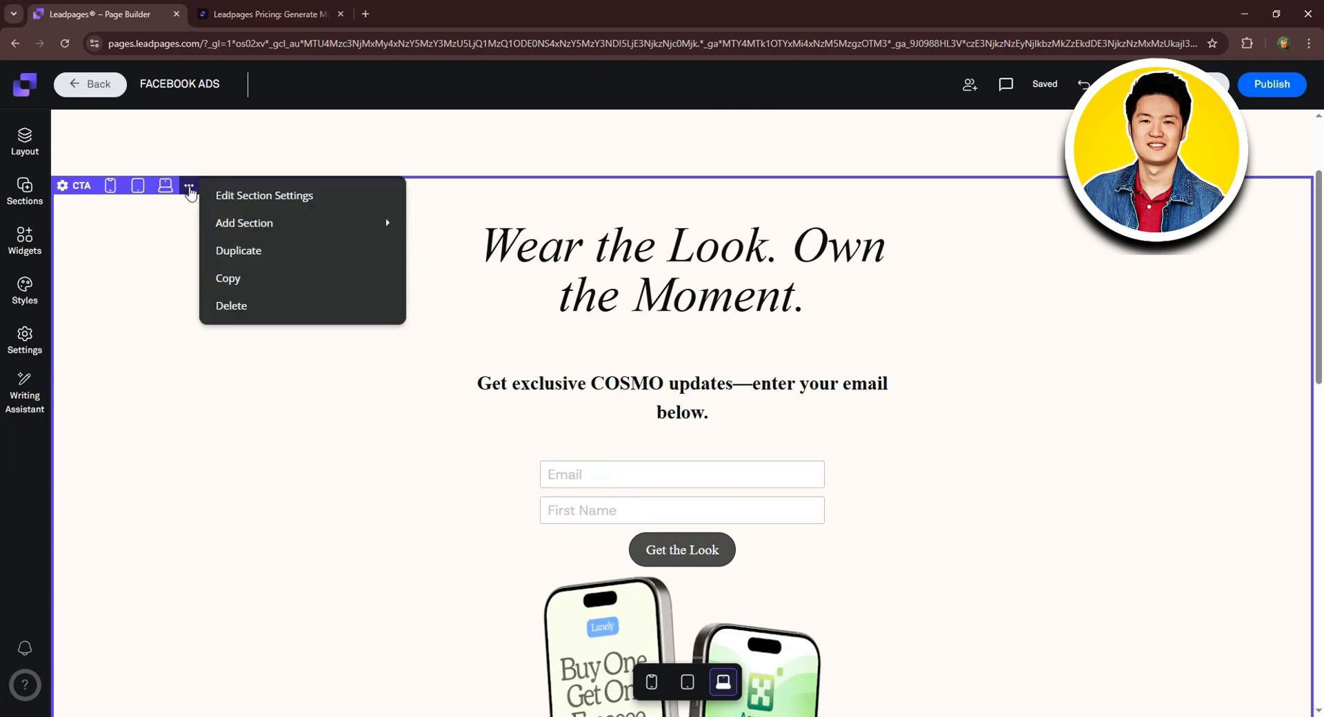
{"action": "left_click", "coordinate": [260, 198]}
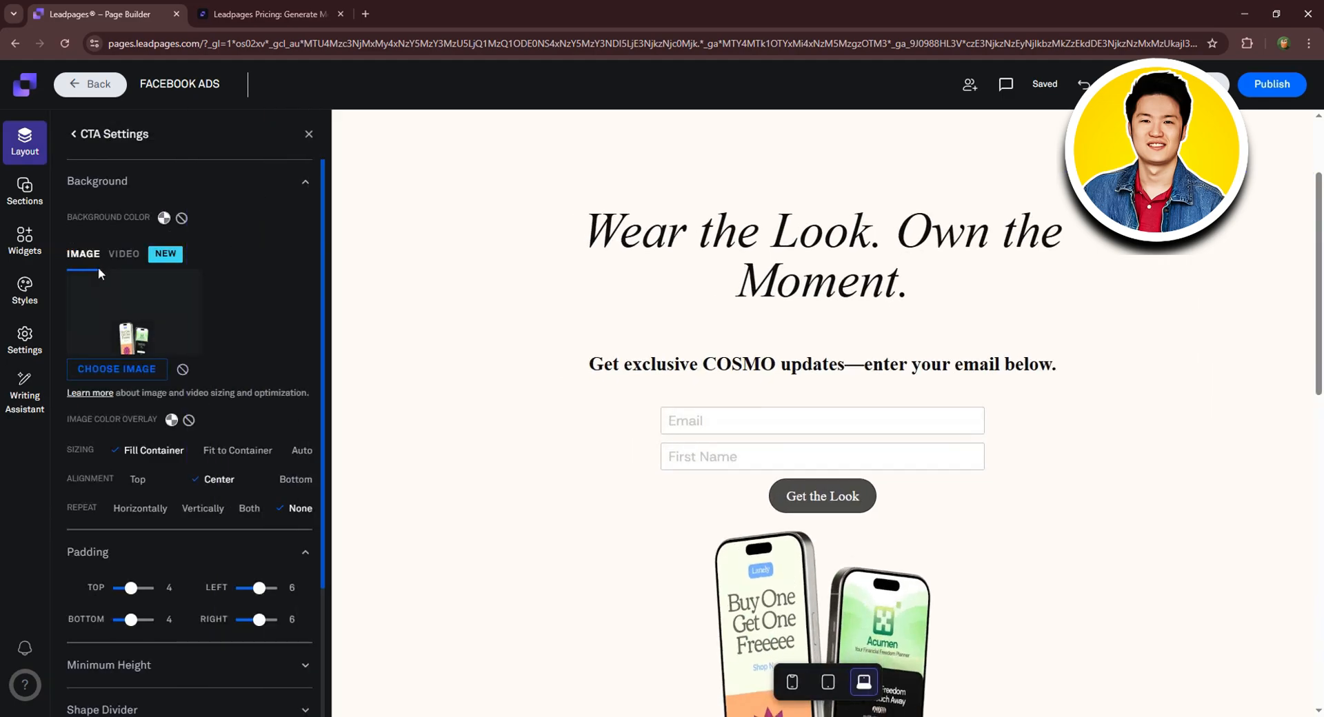
{"action": "left_click", "coordinate": [131, 255]}
{"action": "left_click", "coordinate": [85, 252]}
{"action": "left_click", "coordinate": [122, 373]}
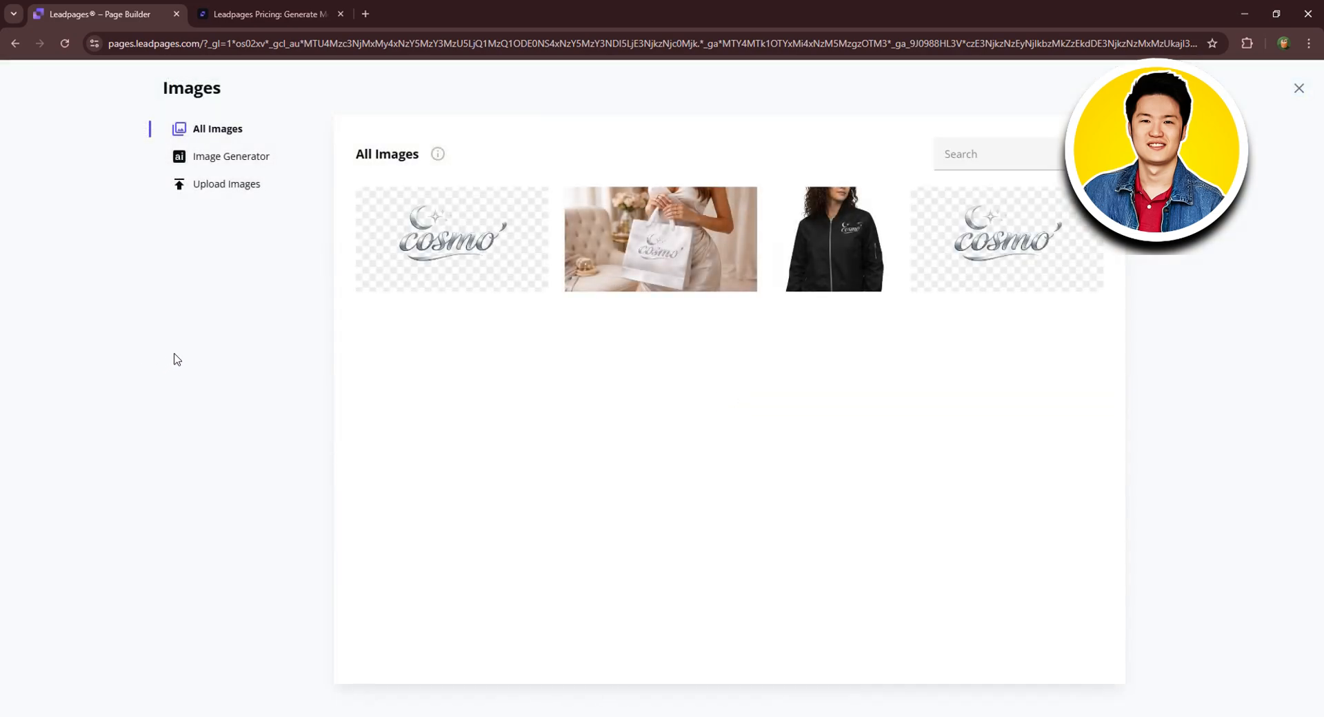
Insert landing page image.png as the CTA section background and review the result.
{"action": "left_click", "coordinate": [663, 239]}
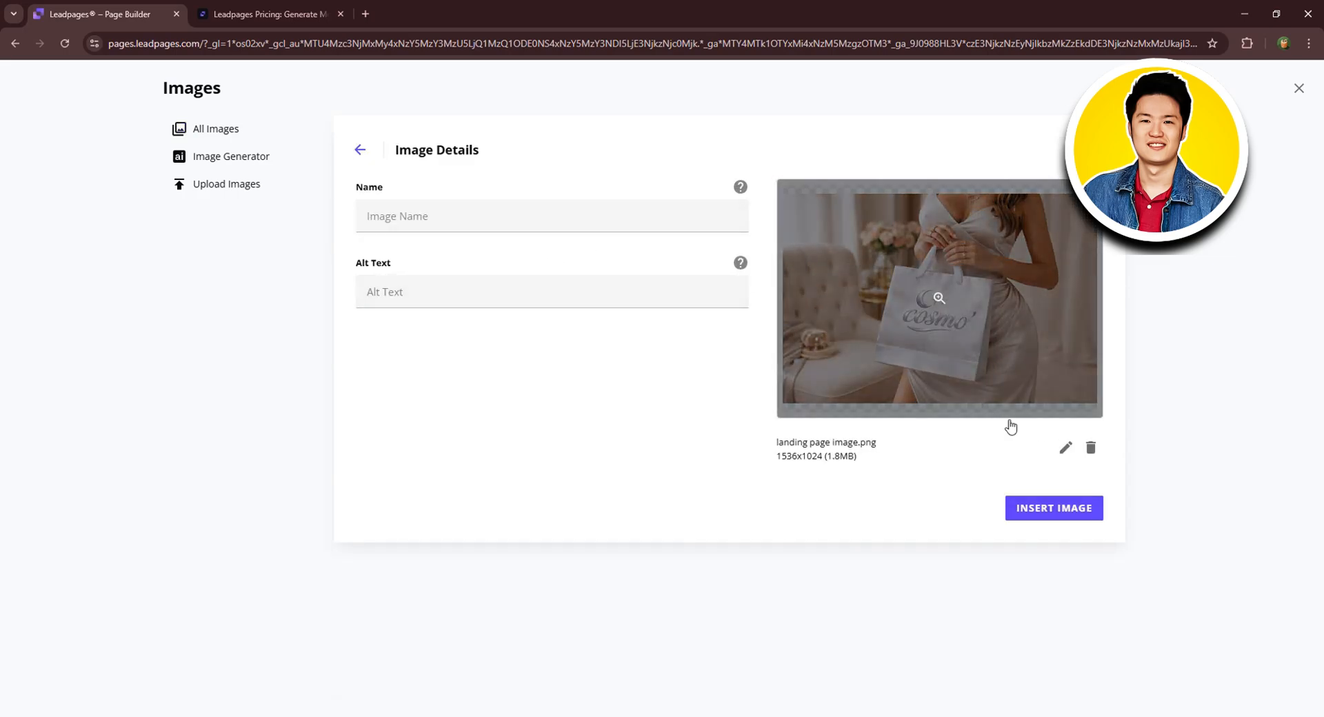
{"action": "left_click", "coordinate": [1054, 509]}
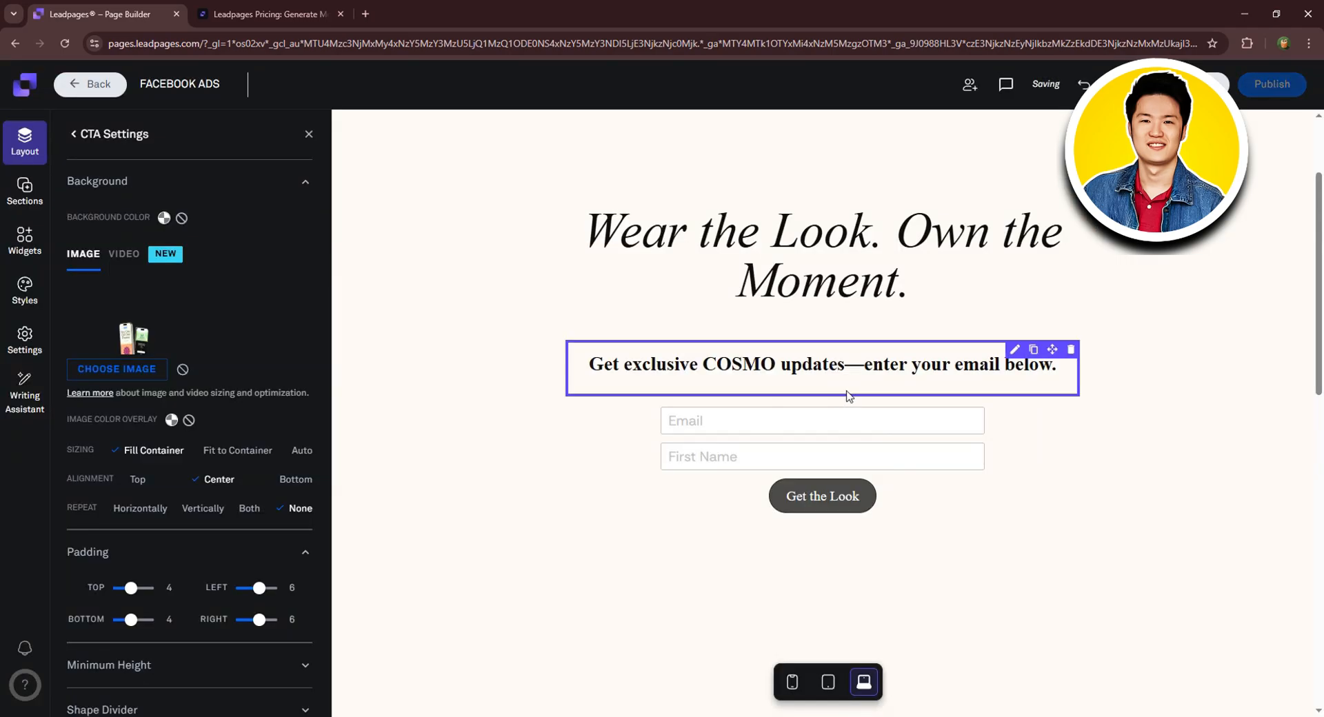
{"action": "scroll", "coordinate": [993, 328], "scroll_direction": "up", "scroll_amount": 2}
{"action": "scroll", "coordinate": [1005, 324], "scroll_direction": "down", "scroll_amount": 5}
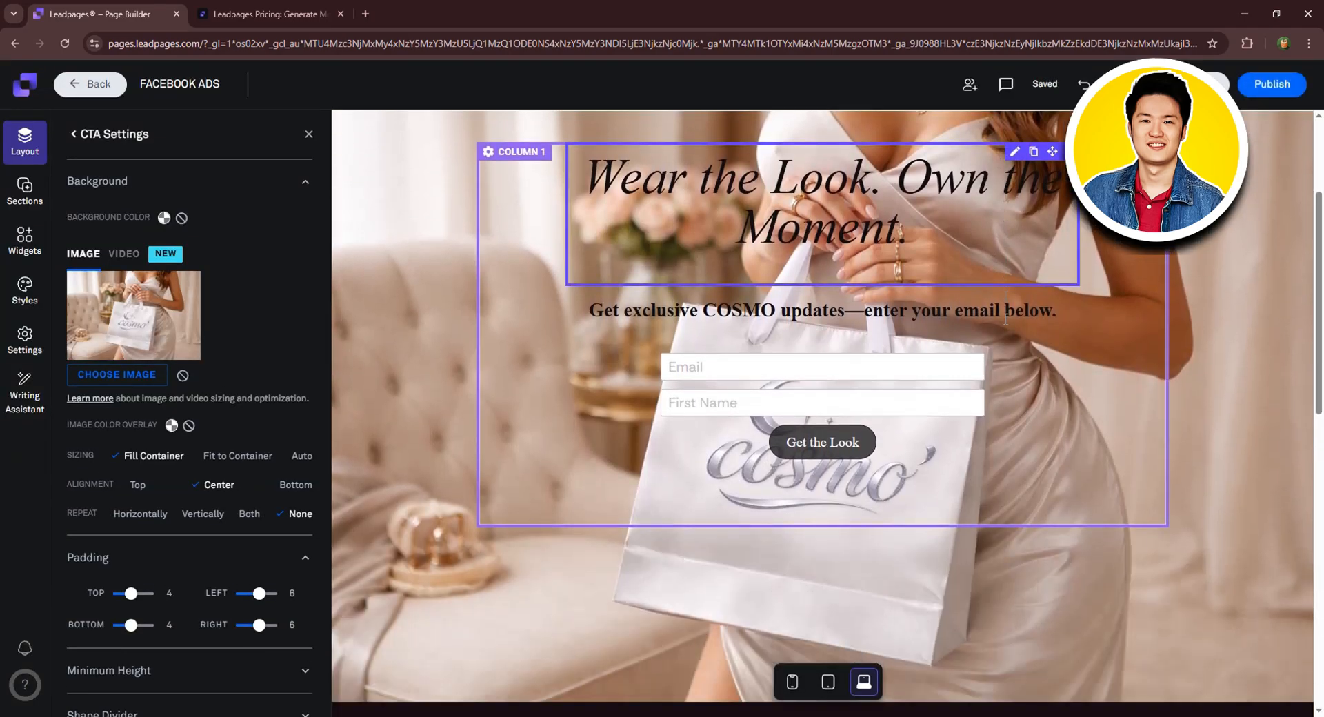
{"action": "scroll", "coordinate": [1072, 400], "scroll_direction": "up", "scroll_amount": 2}
{"action": "scroll", "coordinate": [1245, 404], "scroll_direction": "up", "scroll_amount": 2}
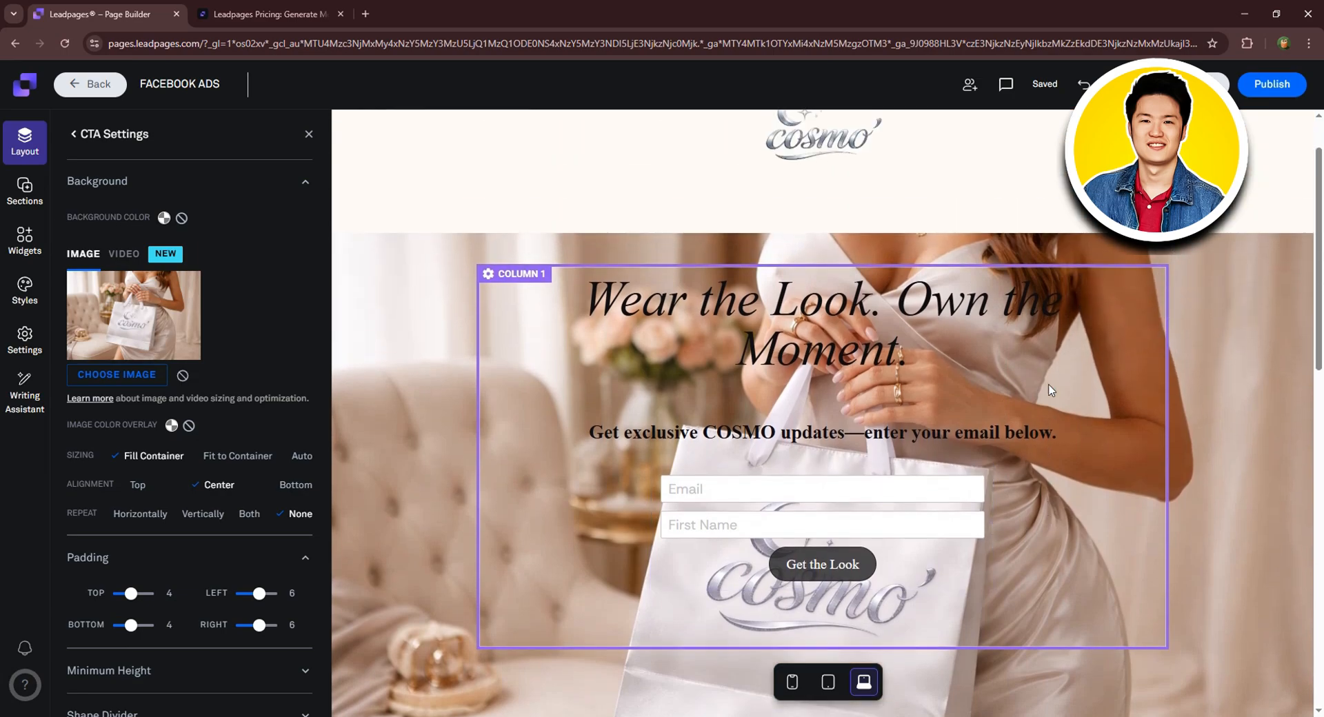
{"action": "scroll", "coordinate": [1249, 405], "scroll_direction": "down", "scroll_amount": 1}
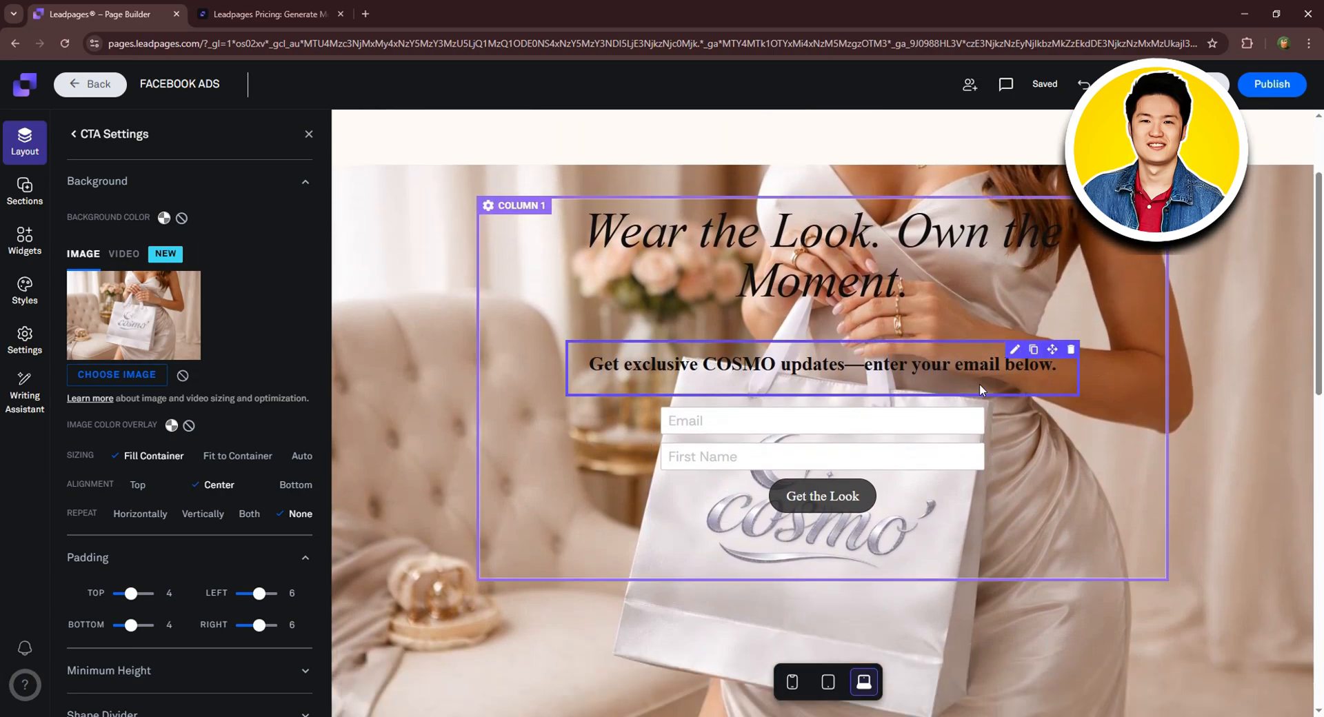
{"action": "scroll", "coordinate": [1021, 407], "scroll_direction": "down", "scroll_amount": 1}
{"action": "scroll", "coordinate": [1029, 383], "scroll_direction": "down", "scroll_amount": 2}
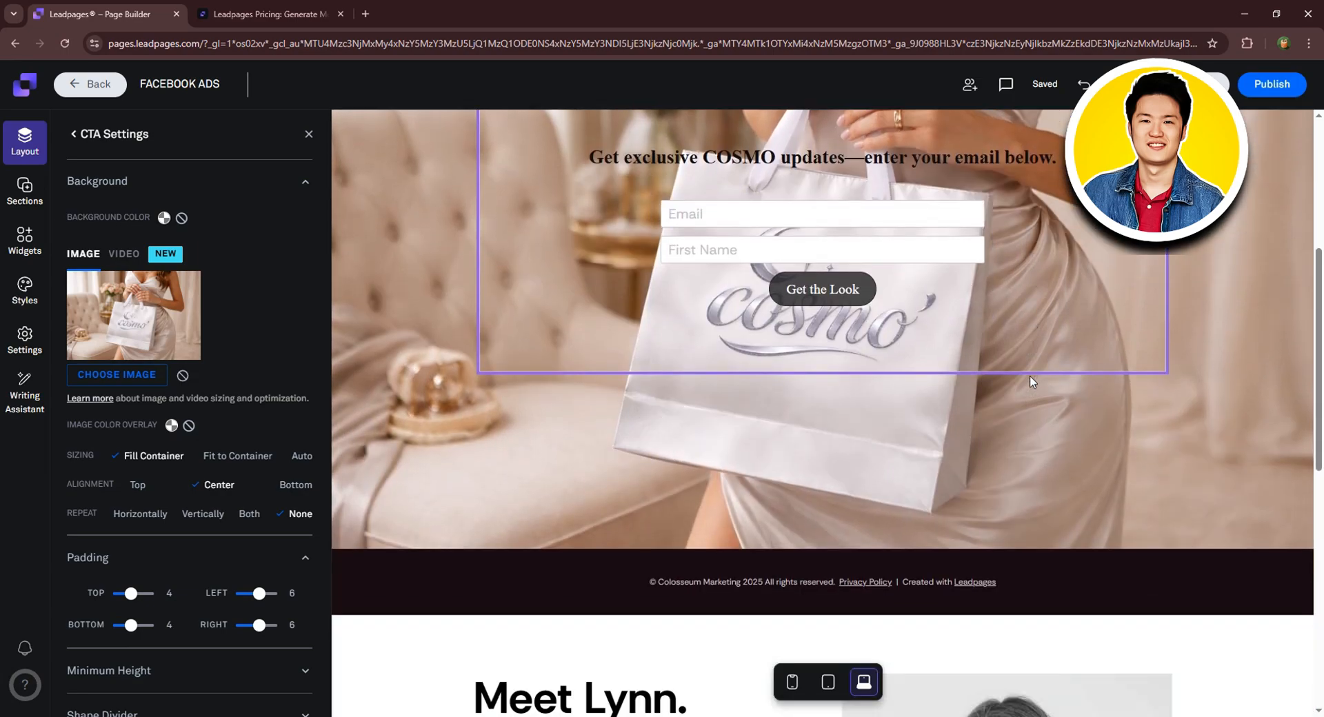
{"action": "scroll", "coordinate": [1029, 381], "scroll_direction": "up", "scroll_amount": 2}
{"action": "scroll", "coordinate": [1035, 394], "scroll_direction": "down", "scroll_amount": 1}
{"action": "scroll", "coordinate": [1085, 432], "scroll_direction": "down", "scroll_amount": 3}
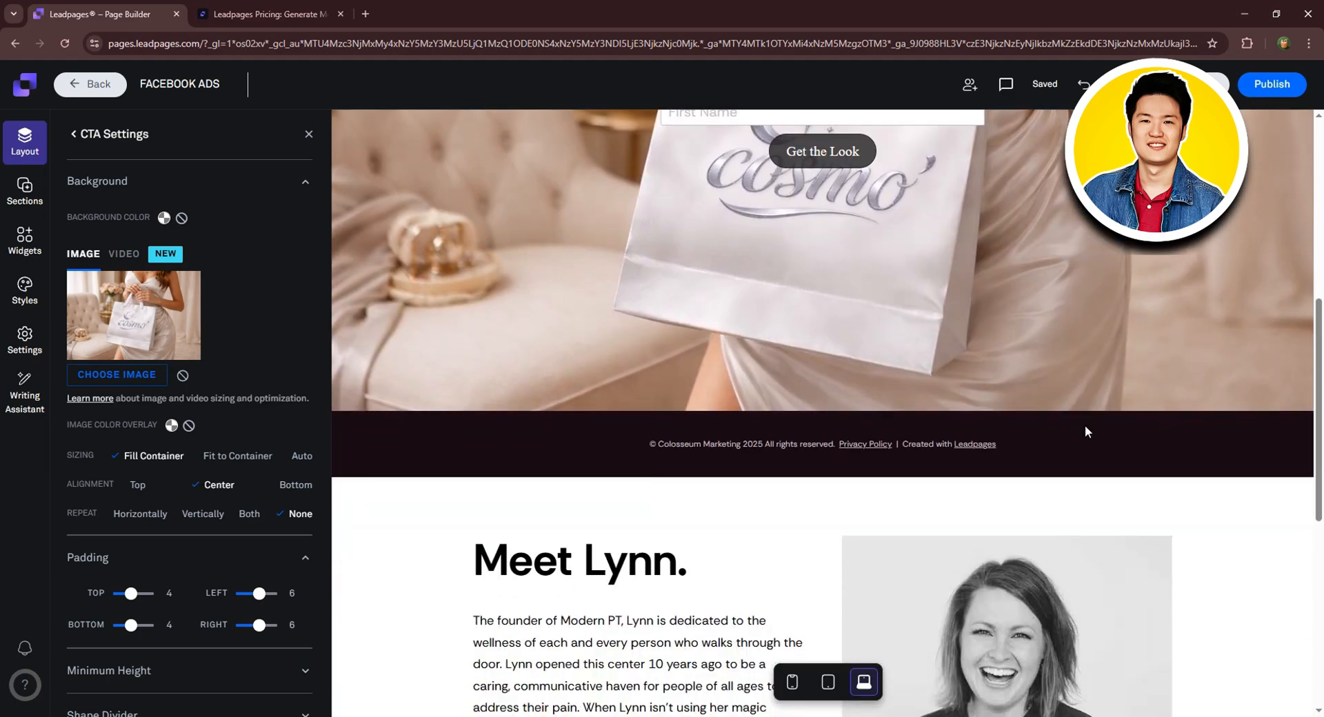
{"action": "scroll", "coordinate": [991, 494], "scroll_direction": "down", "scroll_amount": 2}
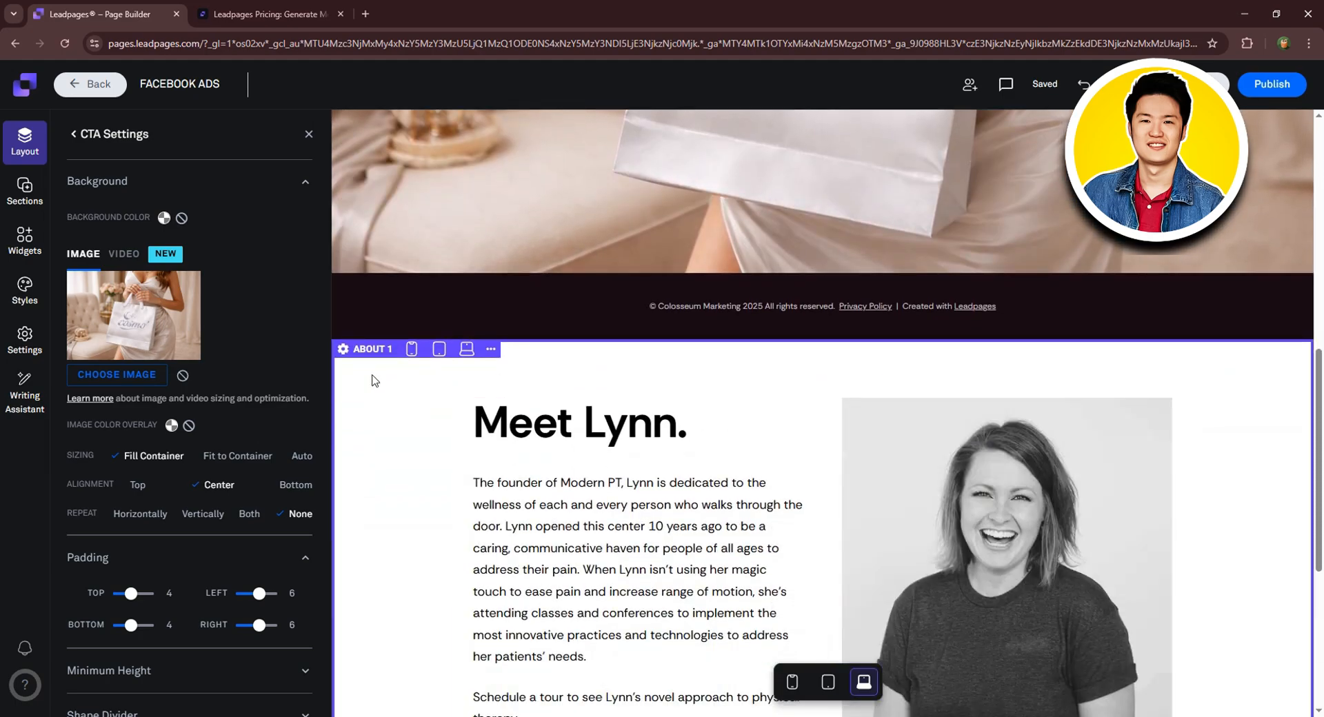
Delete the Meet Lynn. about section.
{"action": "left_click", "coordinate": [491, 349]}
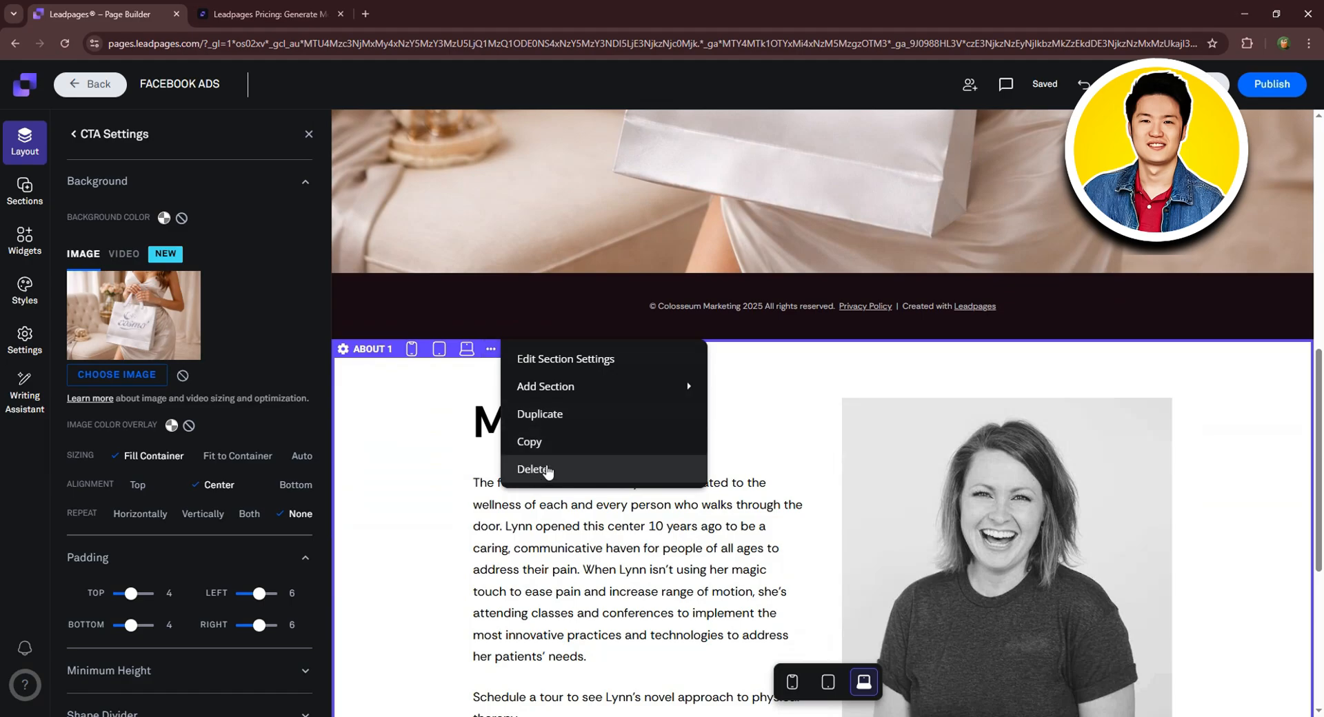
{"action": "left_click", "coordinate": [537, 469]}
{"action": "left_click", "coordinate": [510, 441]}
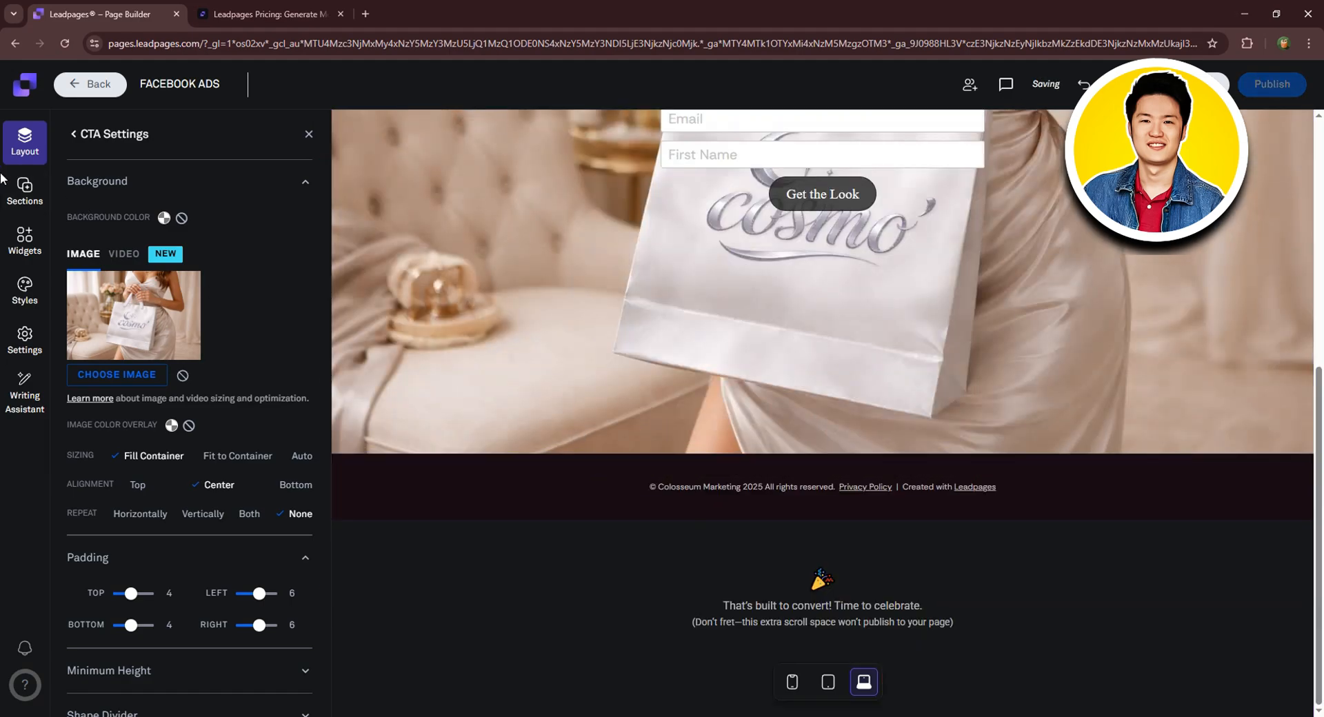
Add the first white FAQs section template below the CTA section.
{"action": "left_click", "coordinate": [23, 189]}
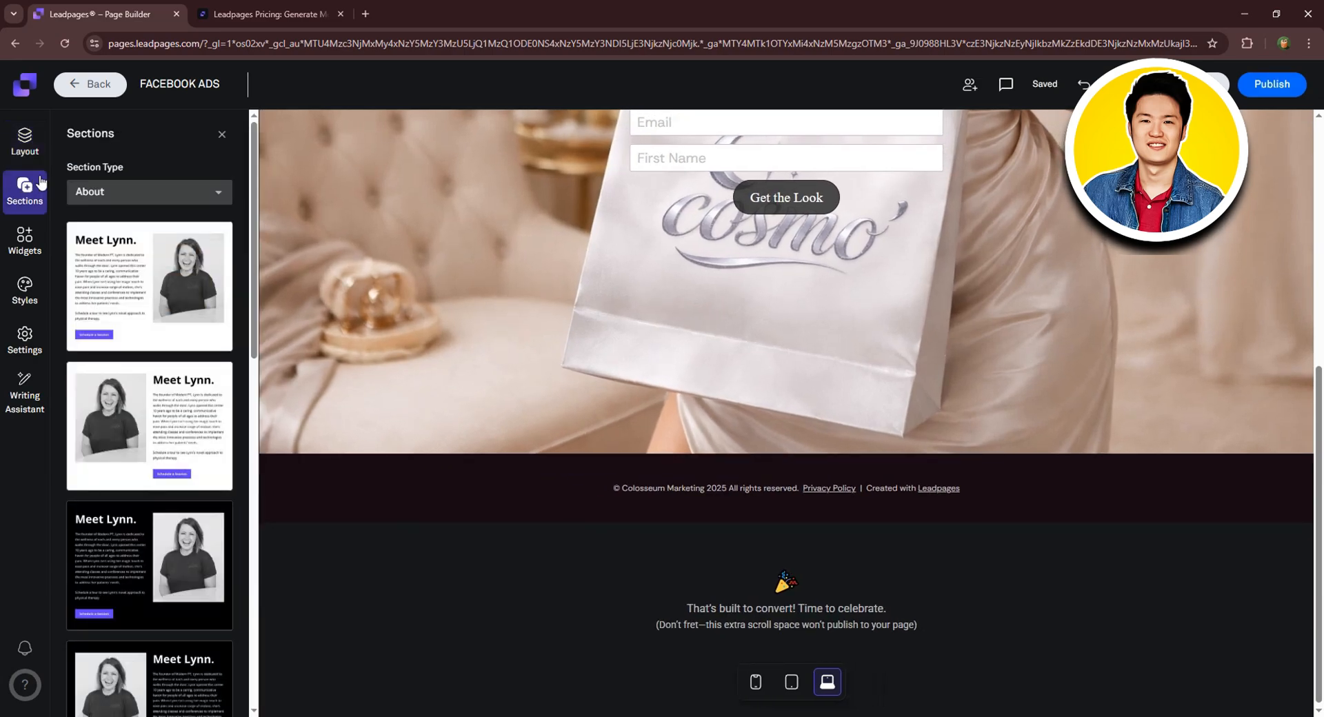
{"action": "left_click", "coordinate": [176, 198]}
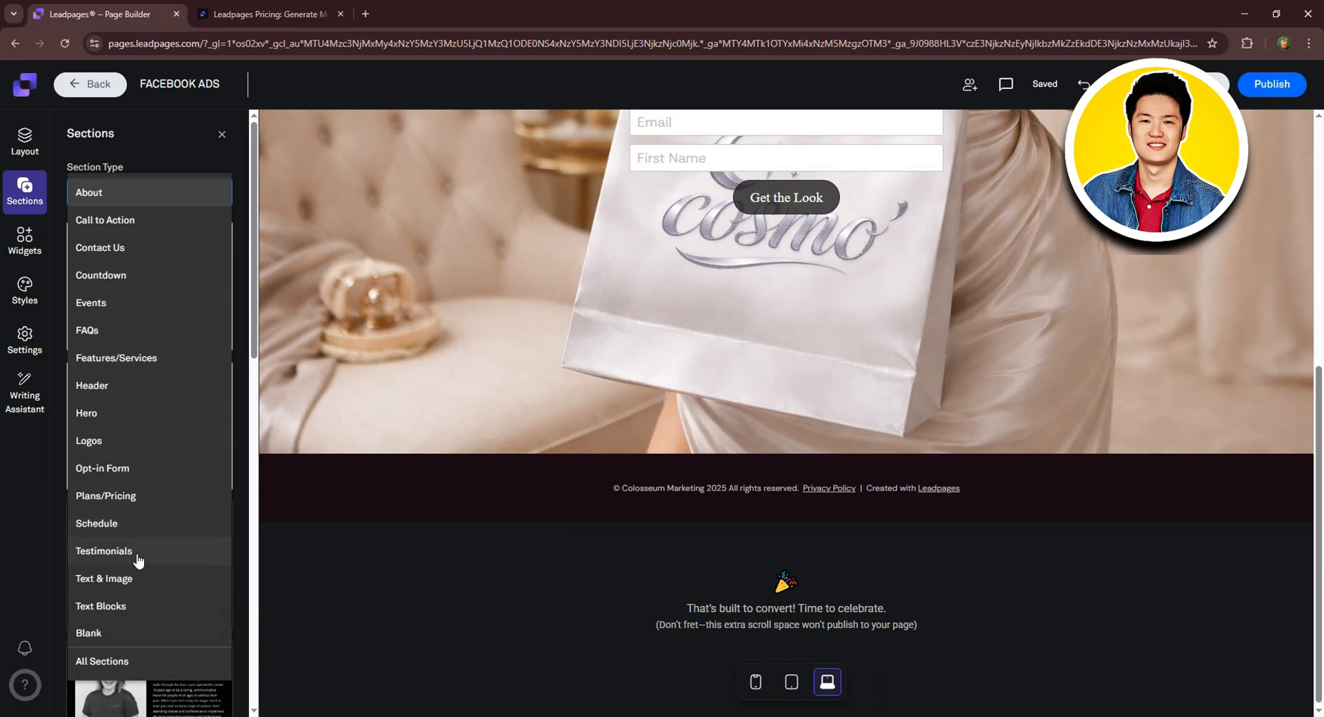
{"action": "left_click", "coordinate": [87, 331]}
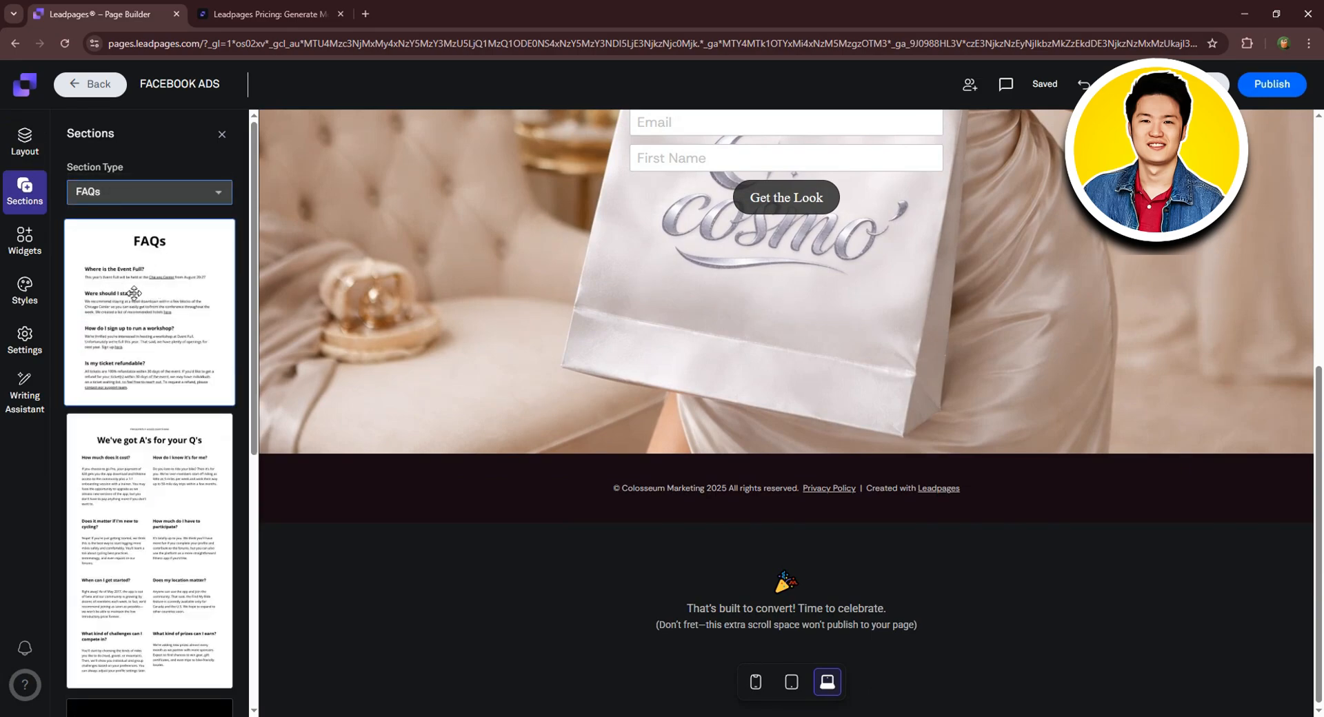
{"action": "scroll", "coordinate": [134, 293], "scroll_direction": "down", "scroll_amount": 6}
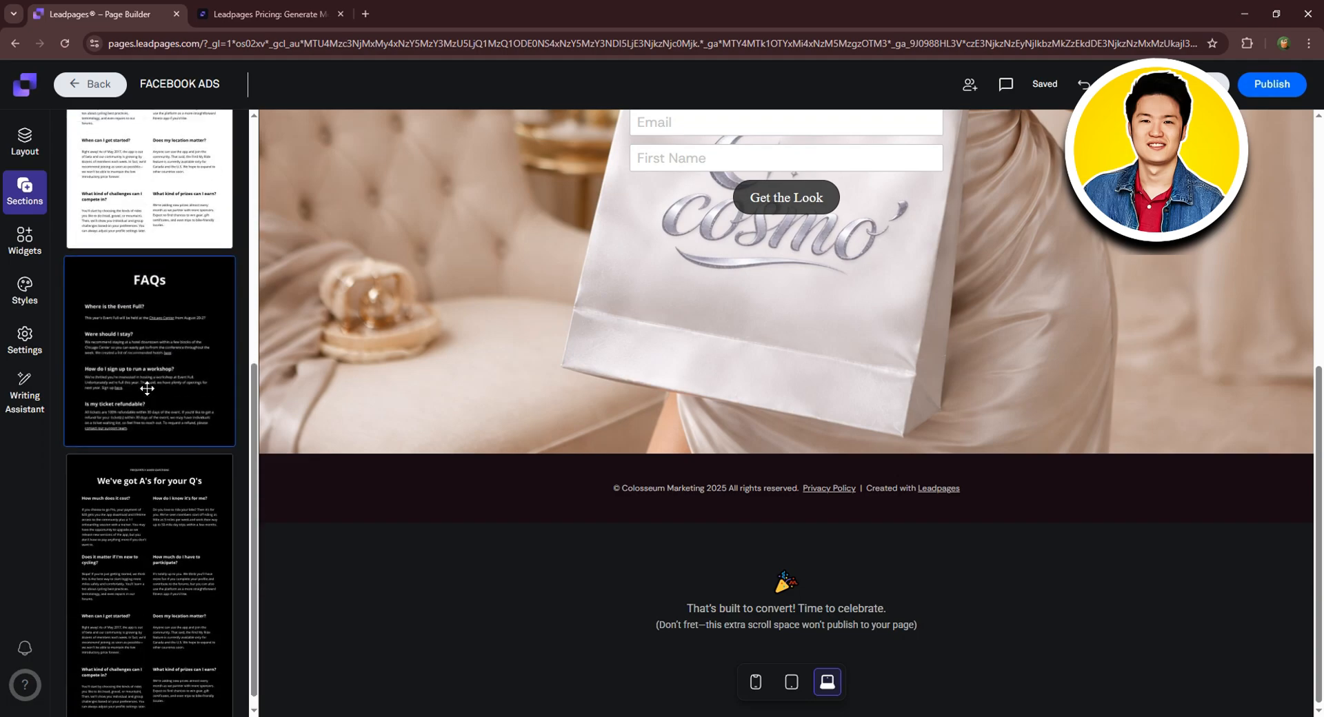
{"action": "scroll", "coordinate": [147, 389], "scroll_direction": "up", "scroll_amount": 6}
{"action": "scroll", "coordinate": [169, 297], "scroll_direction": "down", "scroll_amount": 4}
{"action": "scroll", "coordinate": [161, 257], "scroll_direction": "up", "scroll_amount": 4}
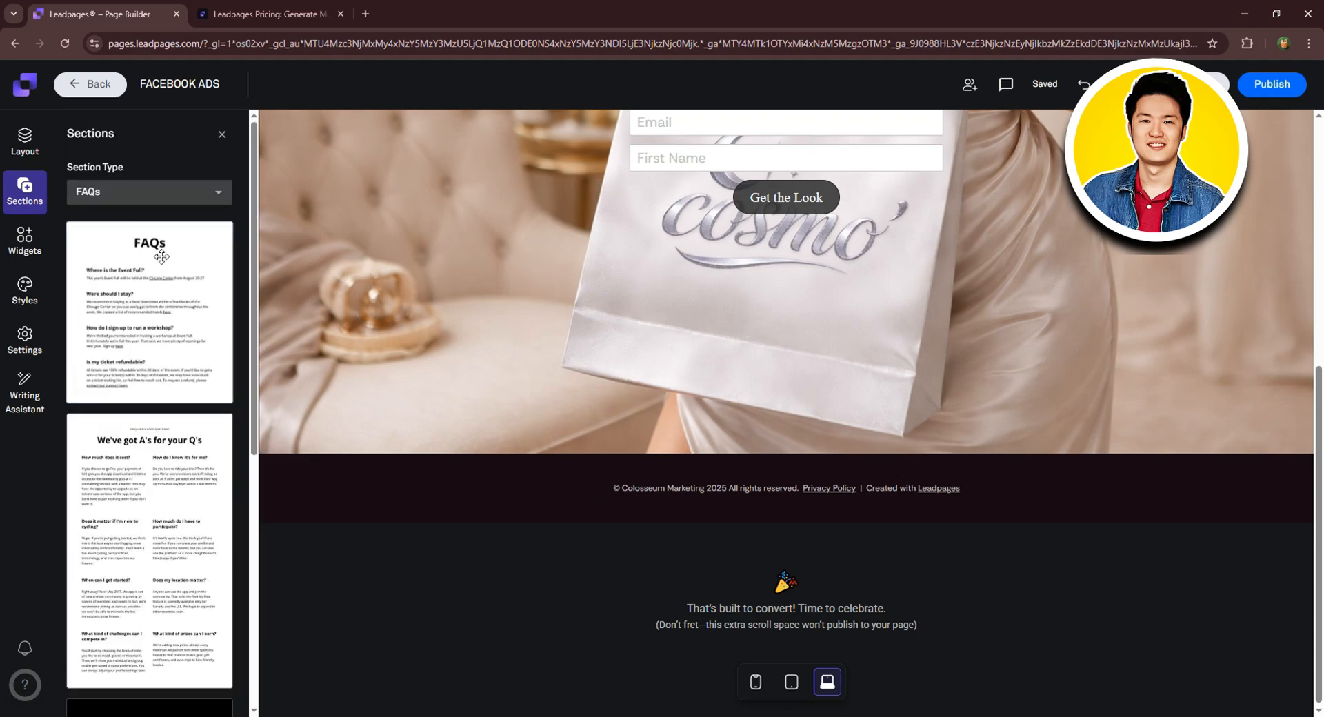
{"action": "left_click_drag", "start_coordinate": [161, 256], "coordinate": [814, 490]}
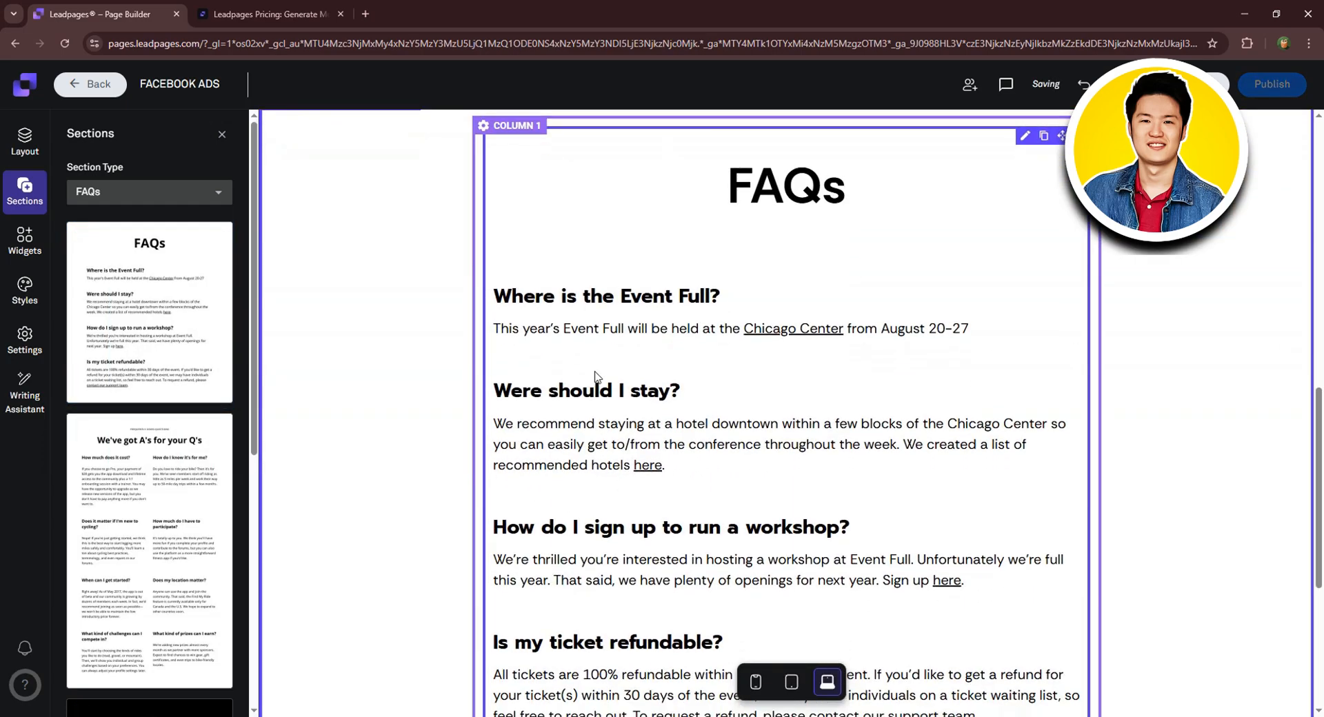
Check the FAQ question and answer text, exit text editing, and return to the page top.
{"action": "left_click", "coordinate": [524, 349]}
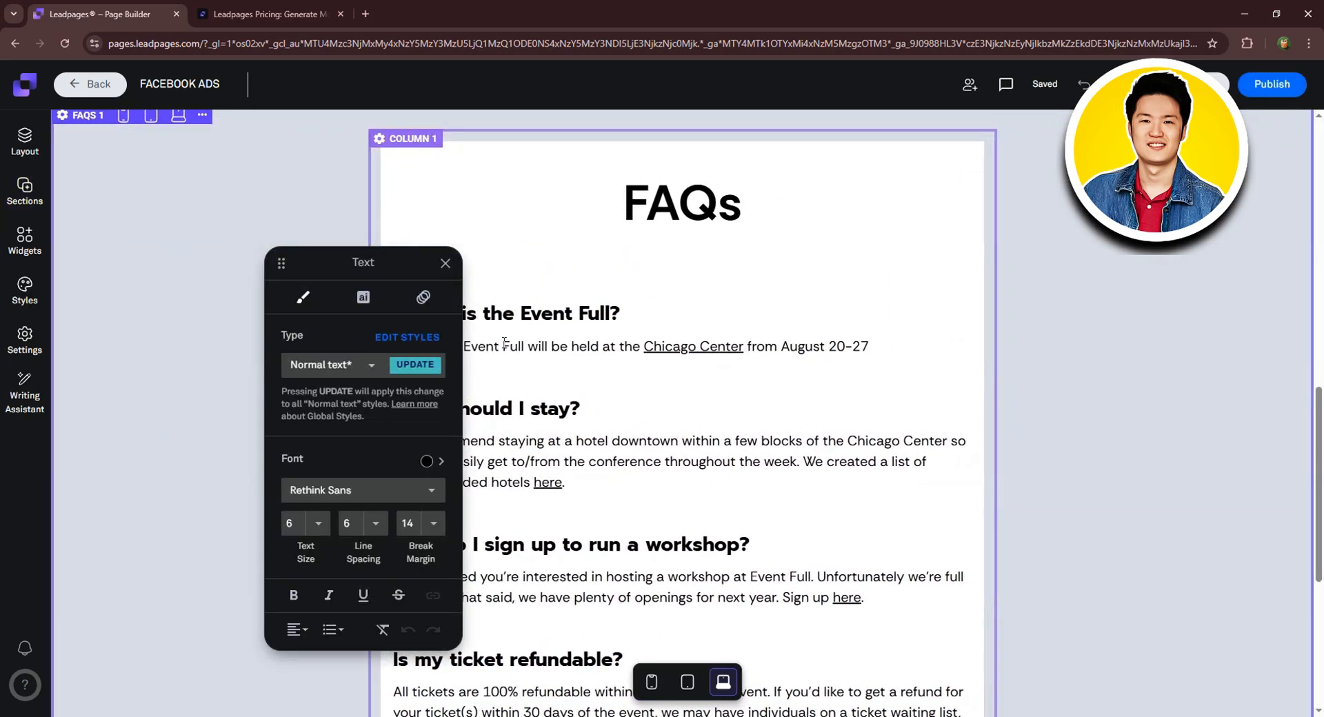
{"action": "left_click_drag", "start_coordinate": [488, 314], "coordinate": [621, 314]}
{"action": "left_click", "coordinate": [628, 360]}
{"action": "left_click", "coordinate": [1084, 336]}
{"action": "scroll", "coordinate": [1039, 340], "scroll_direction": "down", "scroll_amount": 5}
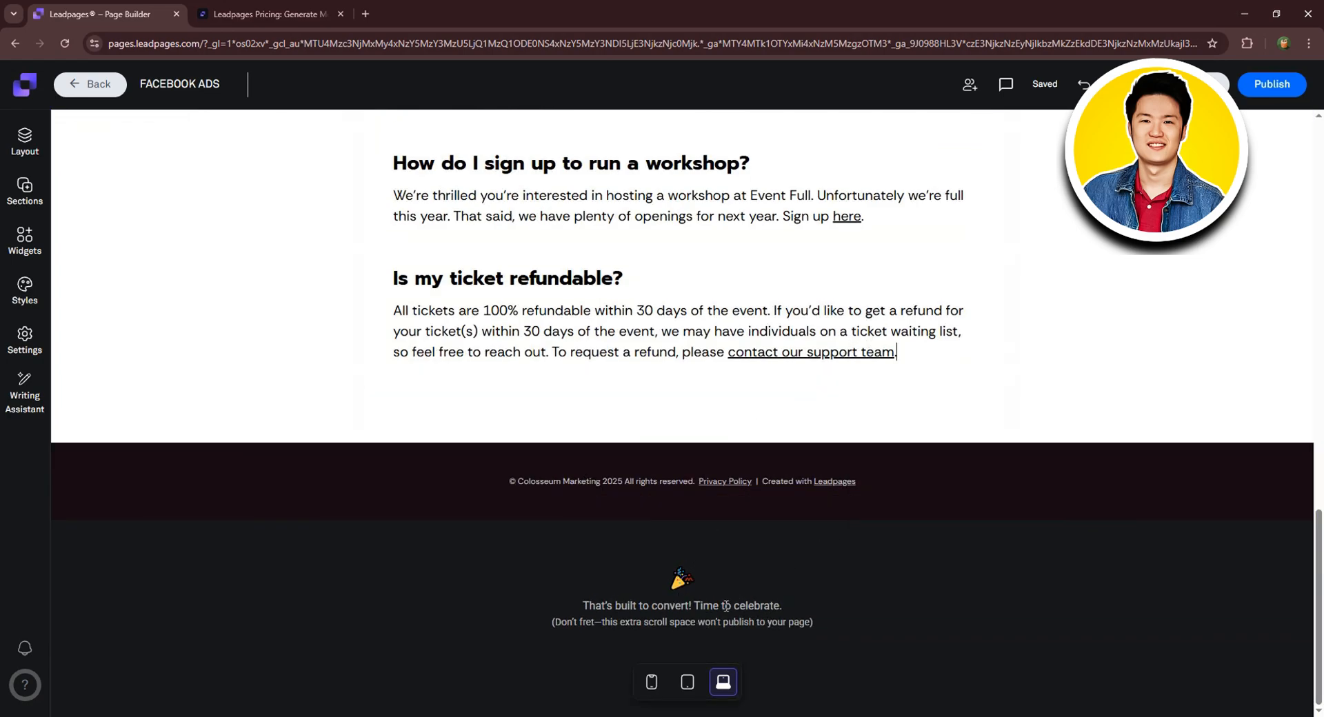
{"action": "scroll", "coordinate": [826, 400], "scroll_direction": "up", "scroll_amount": 15}
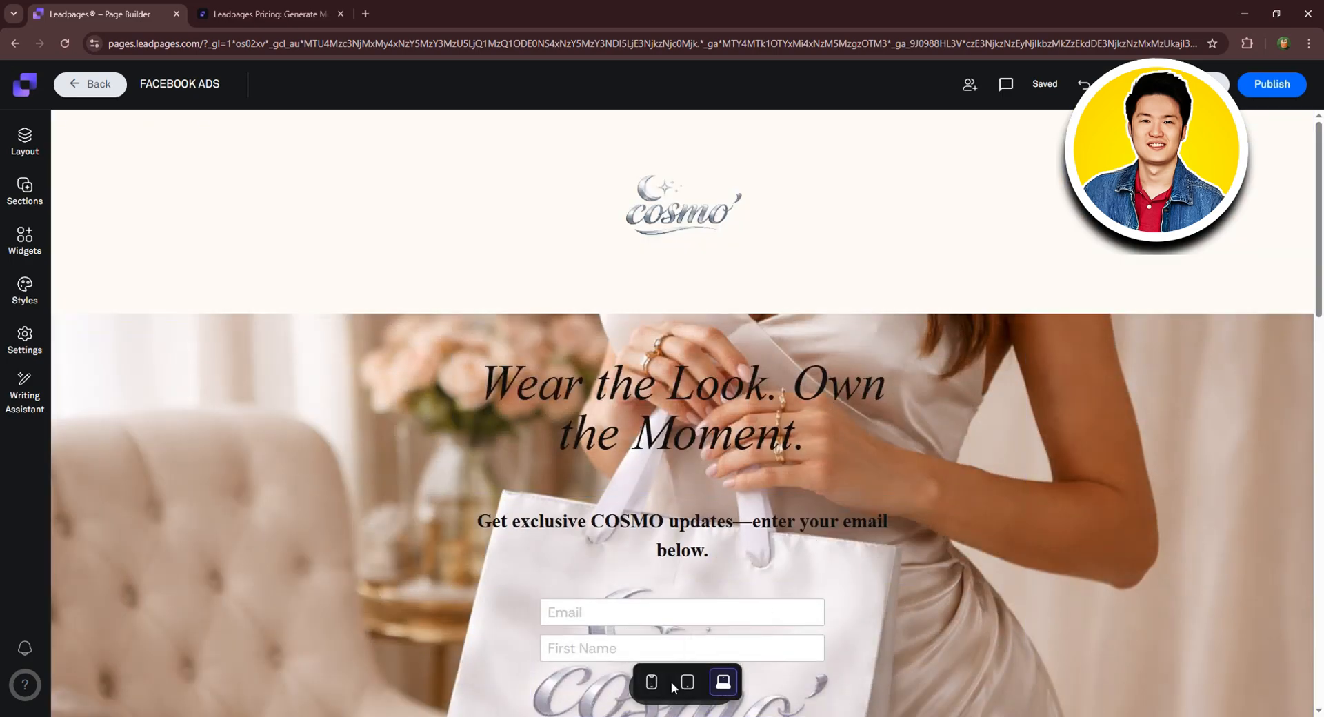
{"action": "left_click", "coordinate": [652, 682]}
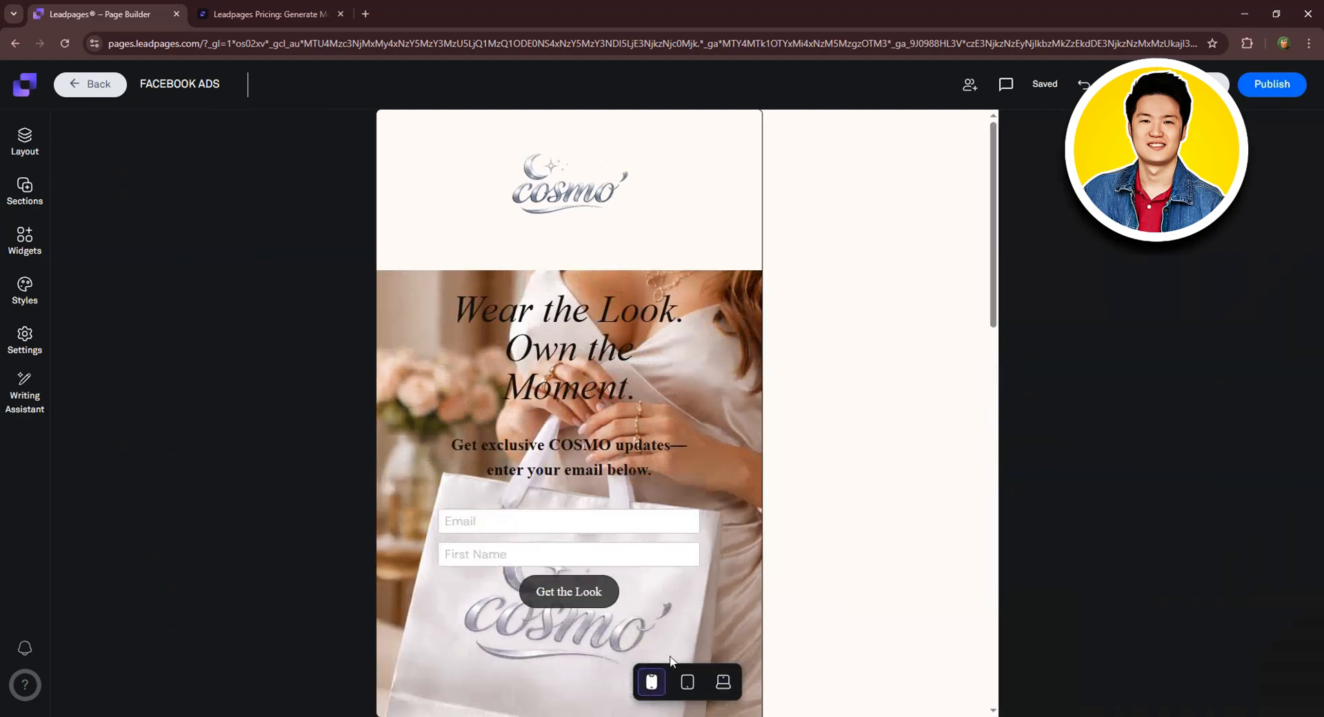
{"action": "scroll", "coordinate": [793, 336], "scroll_direction": "down", "scroll_amount": 4}
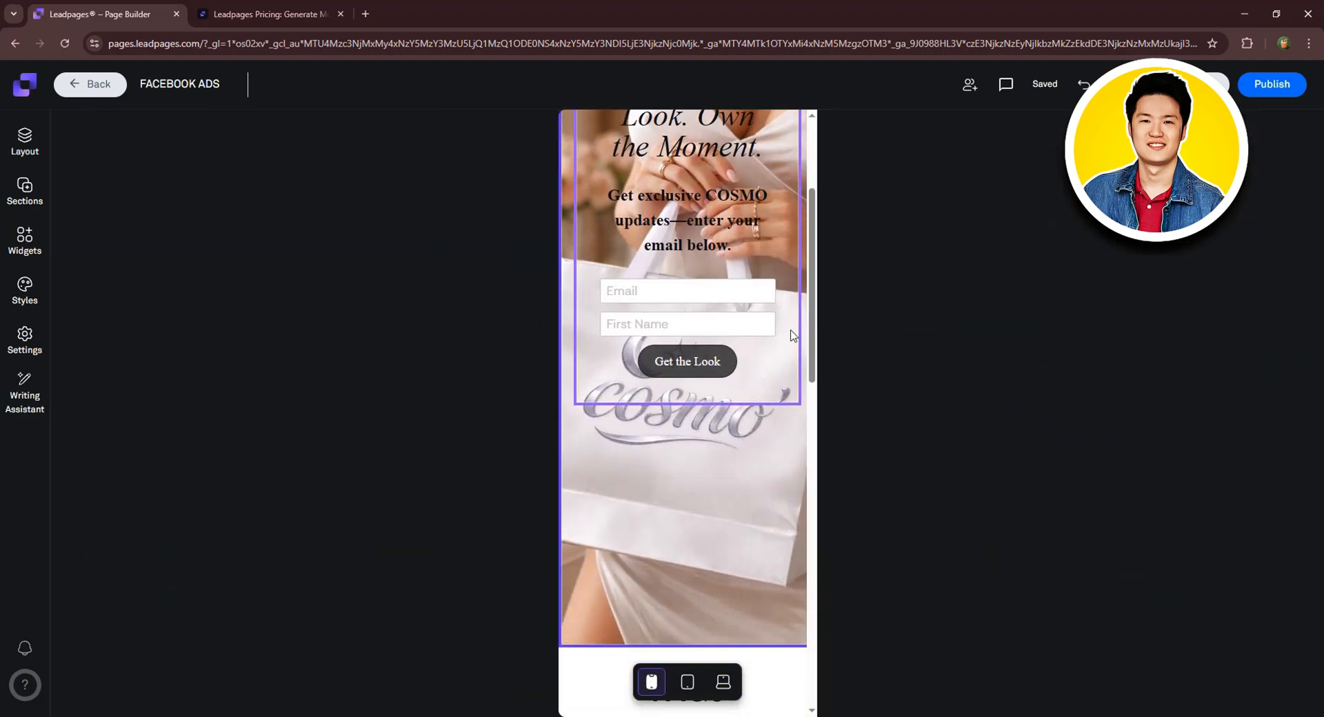
{"action": "scroll", "coordinate": [797, 466], "scroll_direction": "up", "scroll_amount": 3}
{"action": "scroll", "coordinate": [800, 474], "scroll_direction": "down", "scroll_amount": 2}
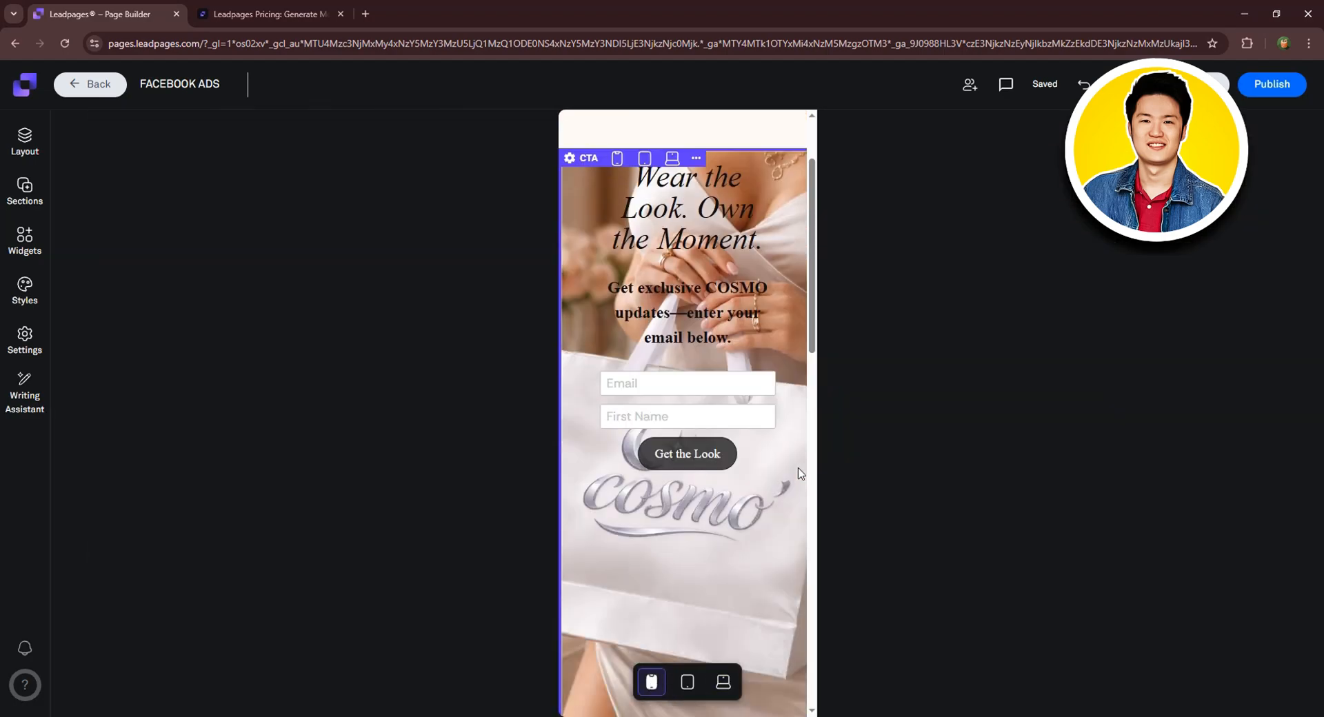
{"action": "scroll", "coordinate": [797, 474], "scroll_direction": "down", "scroll_amount": 10}
{"action": "scroll", "coordinate": [794, 474], "scroll_direction": "up", "scroll_amount": 5}
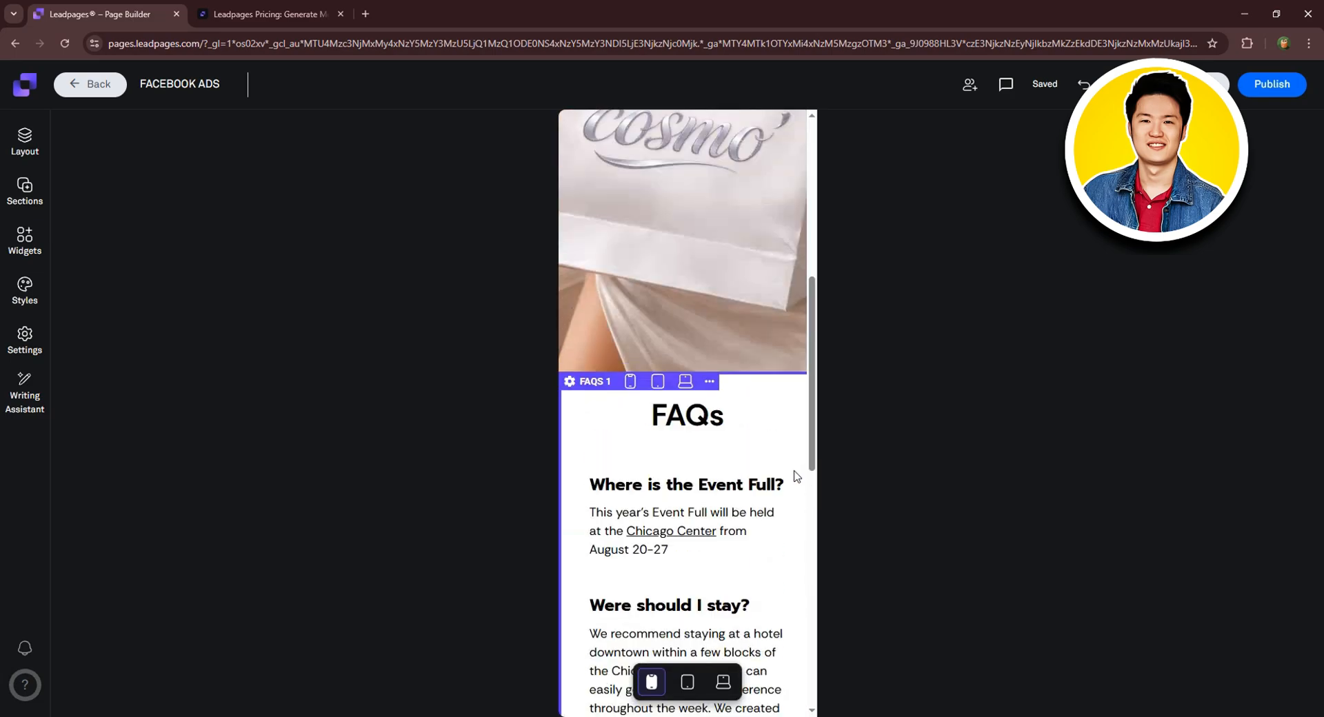
{"action": "scroll", "coordinate": [793, 471], "scroll_direction": "up", "scroll_amount": 10}
{"action": "left_click", "coordinate": [688, 683]}
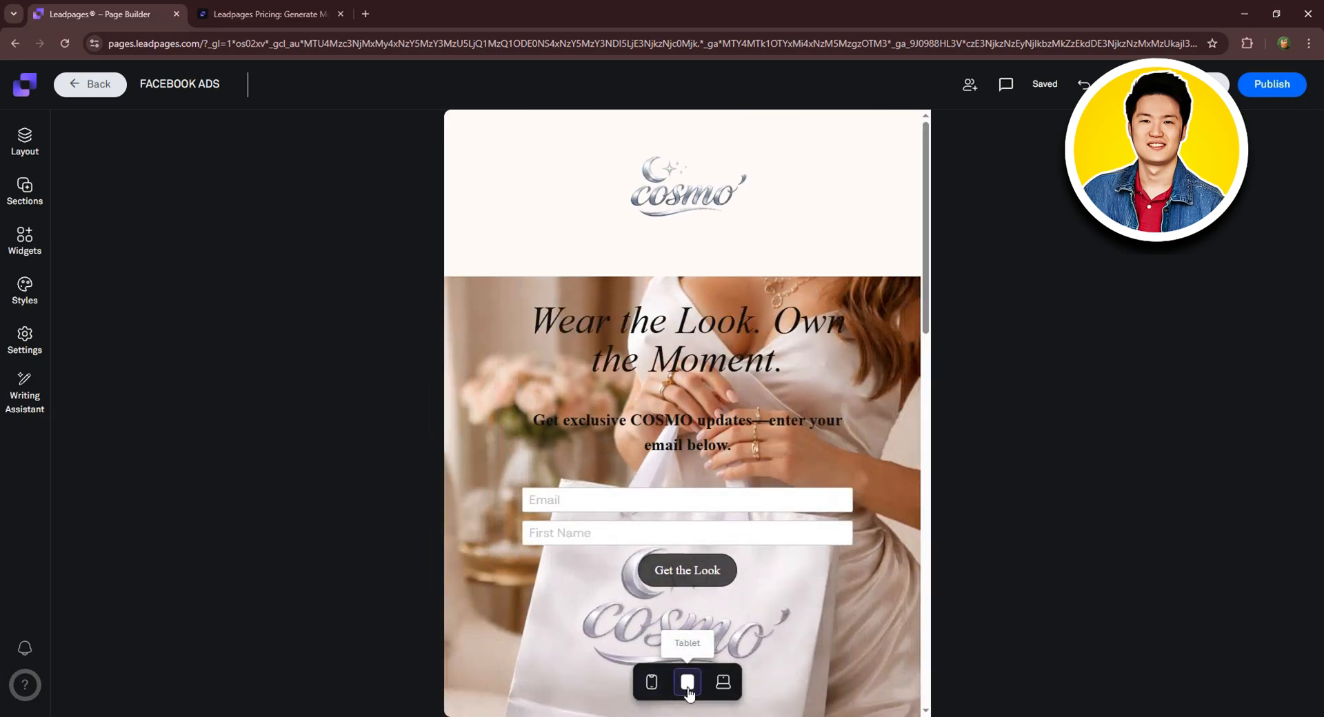
{"action": "left_click", "coordinate": [724, 684]}
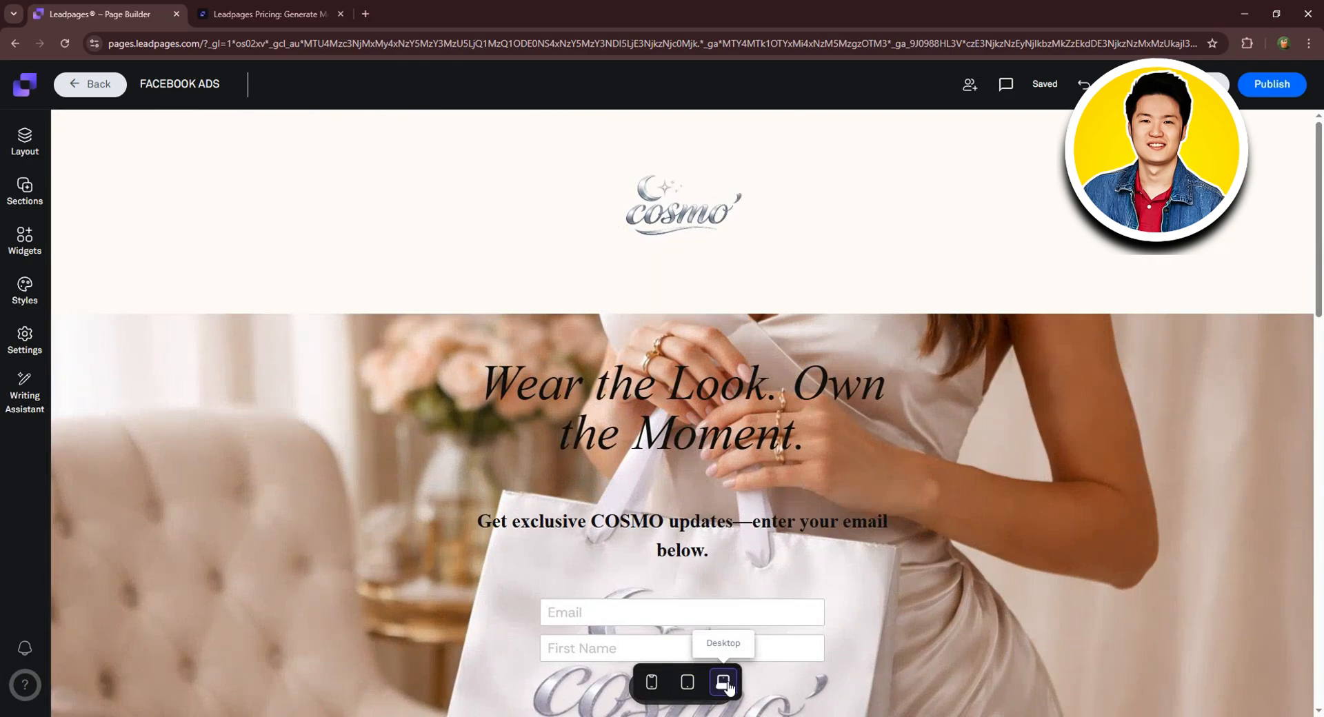